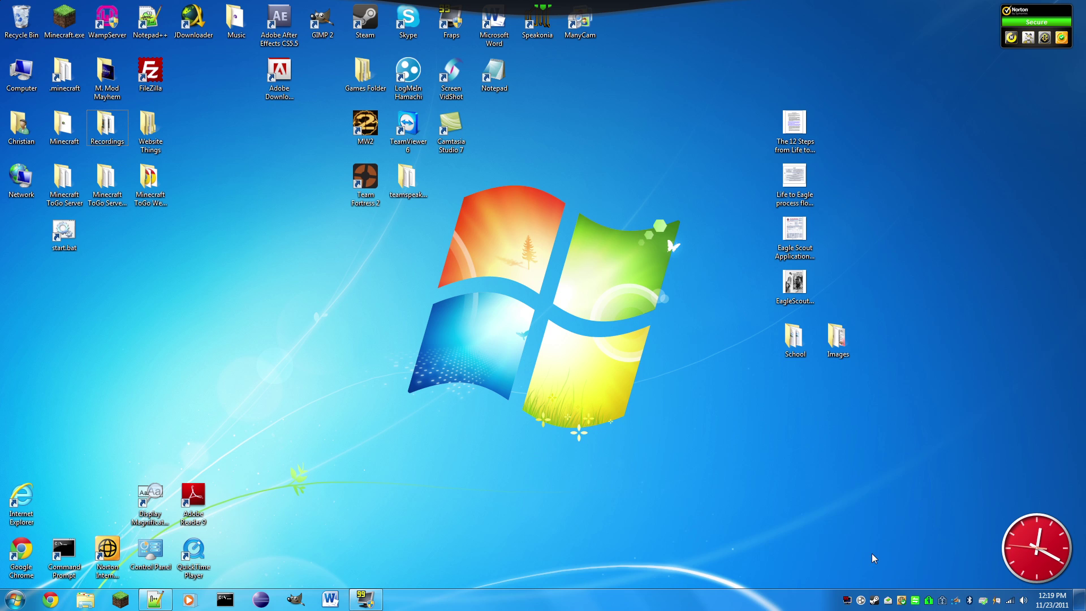
Launch Chrome and load bukkit.org to show the Bukkit Forums home page.
{"action": "left_click", "coordinate": [51, 599]}
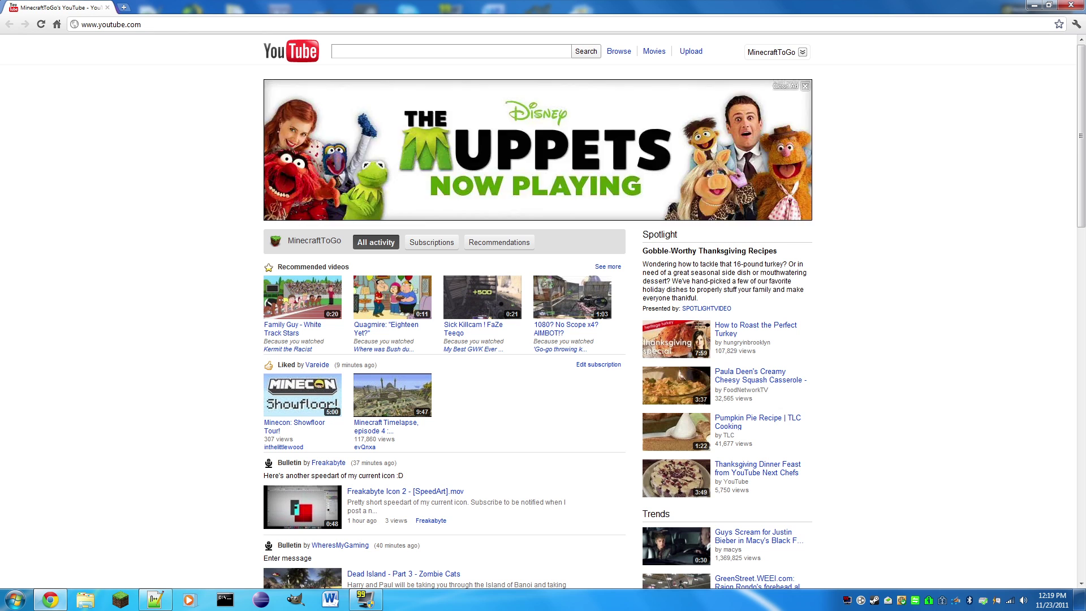
{"action": "left_click", "coordinate": [141, 22]}
{"action": "type", "text": "bukkit.org"}
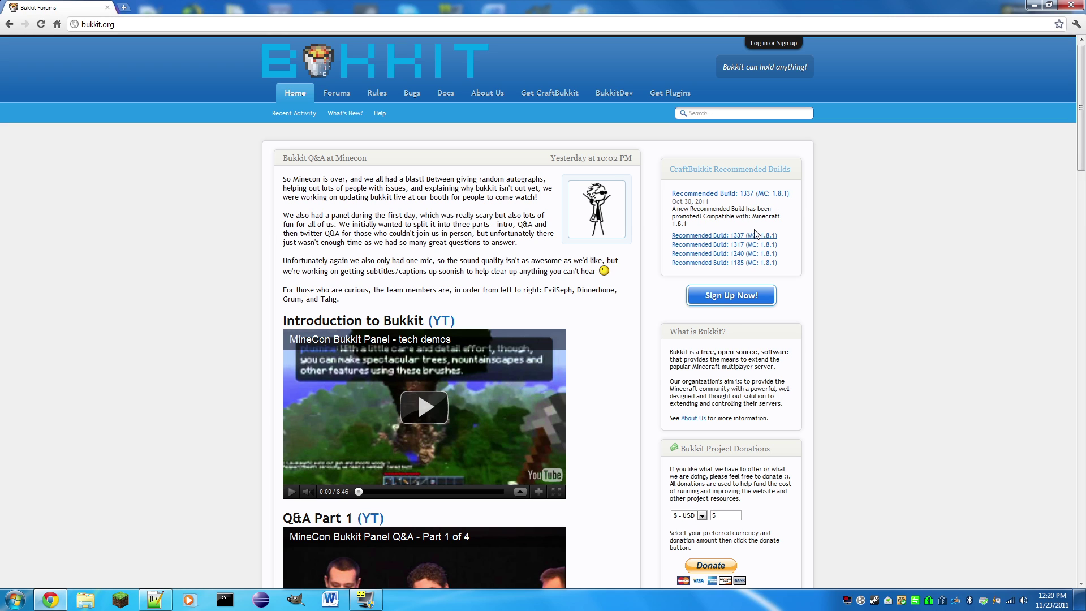
{"action": "left_click", "coordinate": [769, 254]}
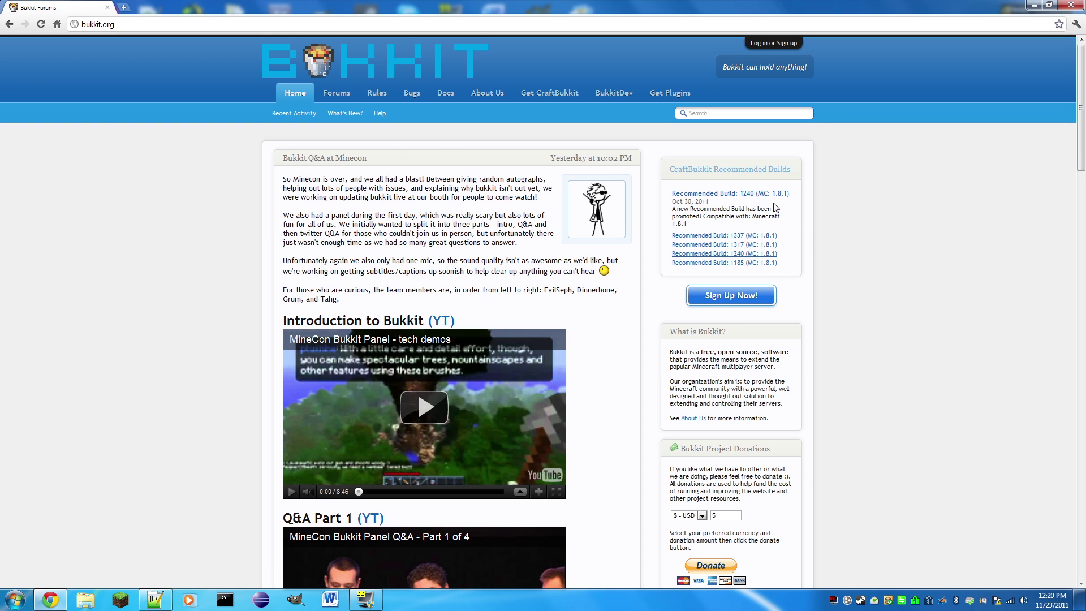
Go to the ci.bukkit.org build server and open the dev-CraftBukkit project.
{"action": "key", "text": "ctrl+l"}
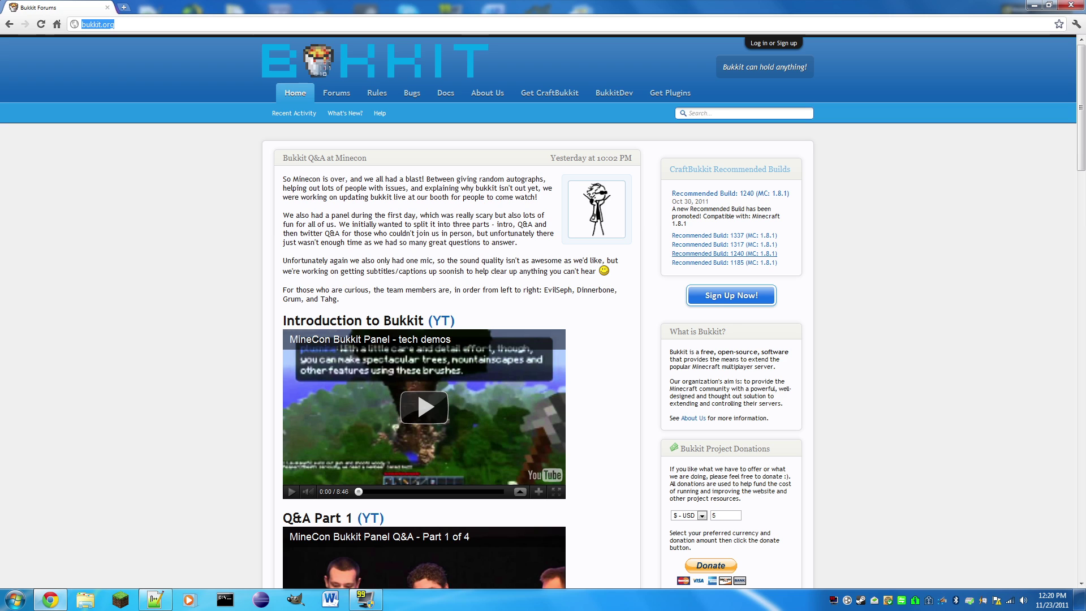
{"action": "type", "text": "ci"}
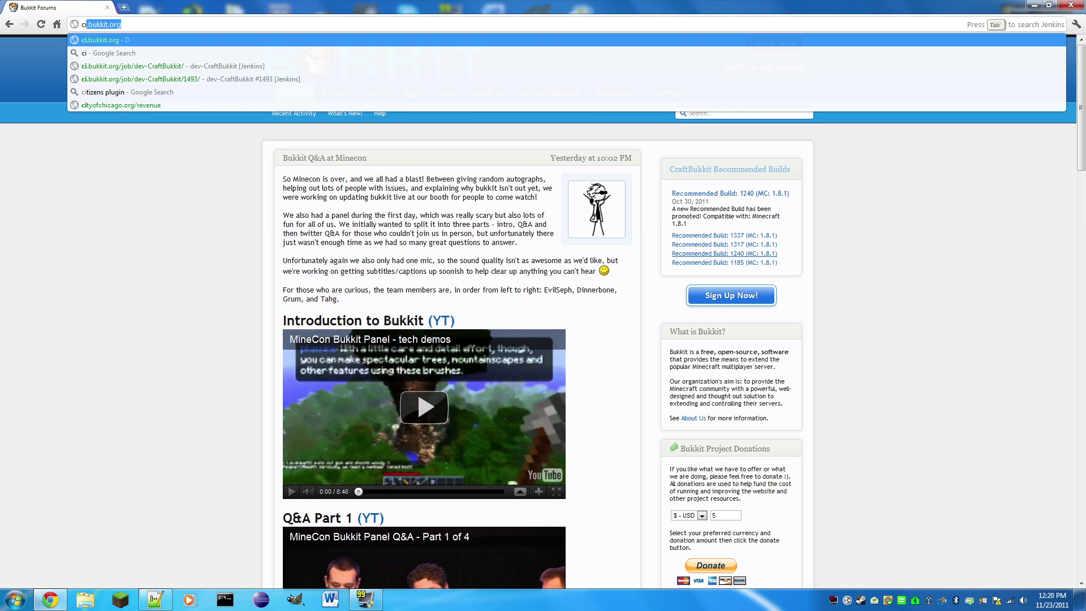
{"action": "type", "text": ".bukkit.o"}
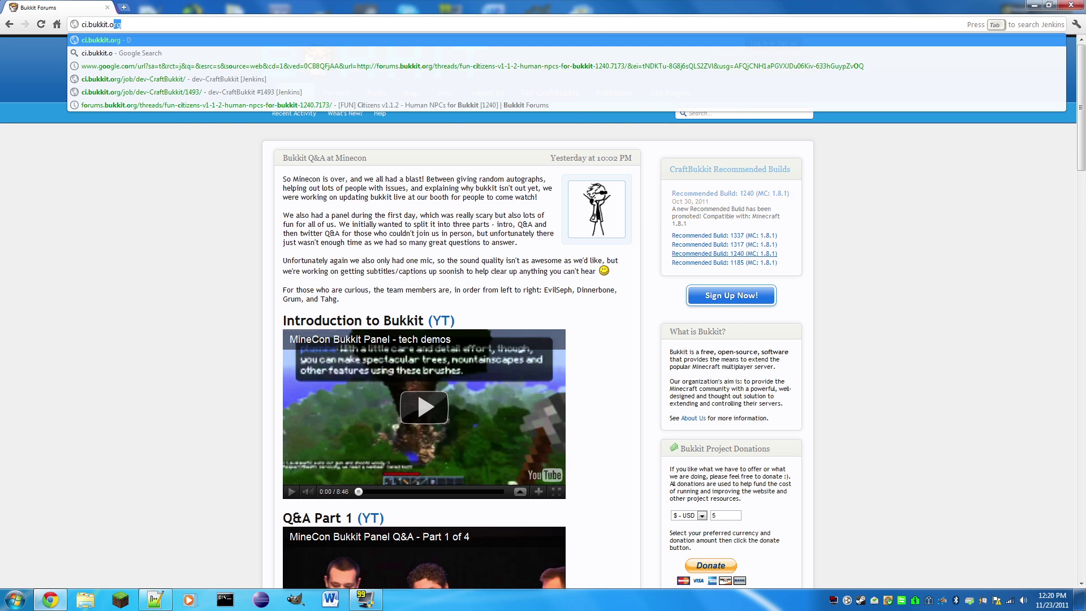
{"action": "key", "text": "Return"}
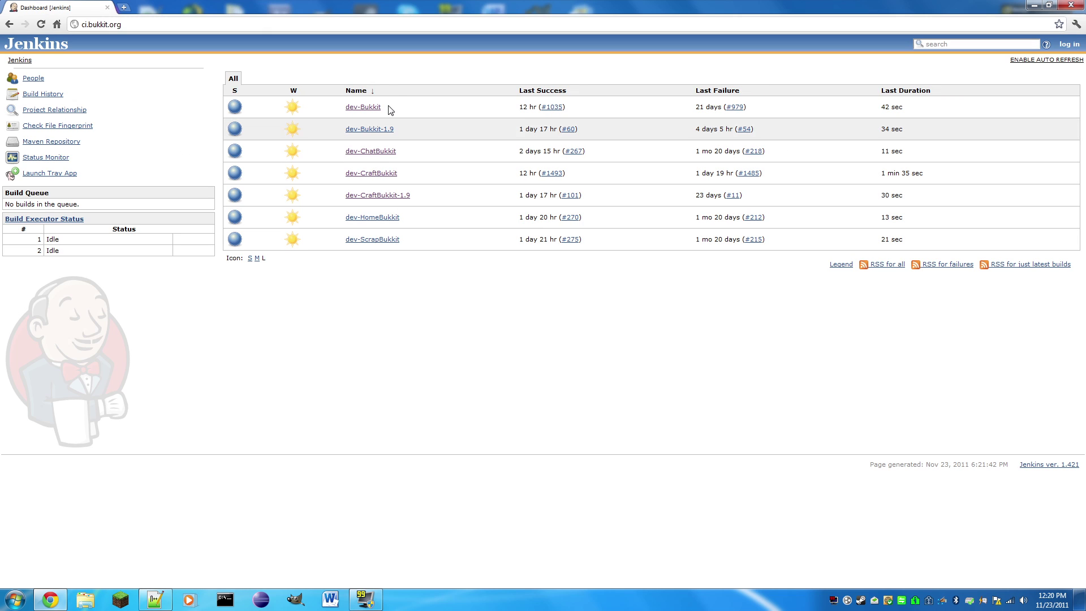
{"action": "left_click", "coordinate": [362, 173]}
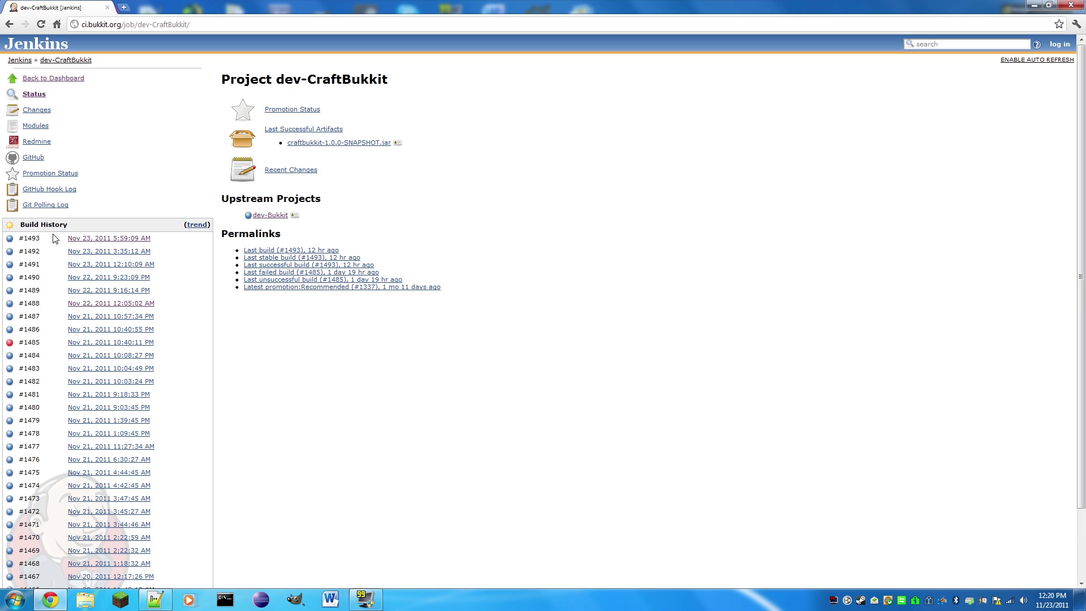
Download craftbukkit-1.0.0-SNAPSHOT.jar from build #1493 and keep it despite the warning.
{"action": "left_click", "coordinate": [79, 238]}
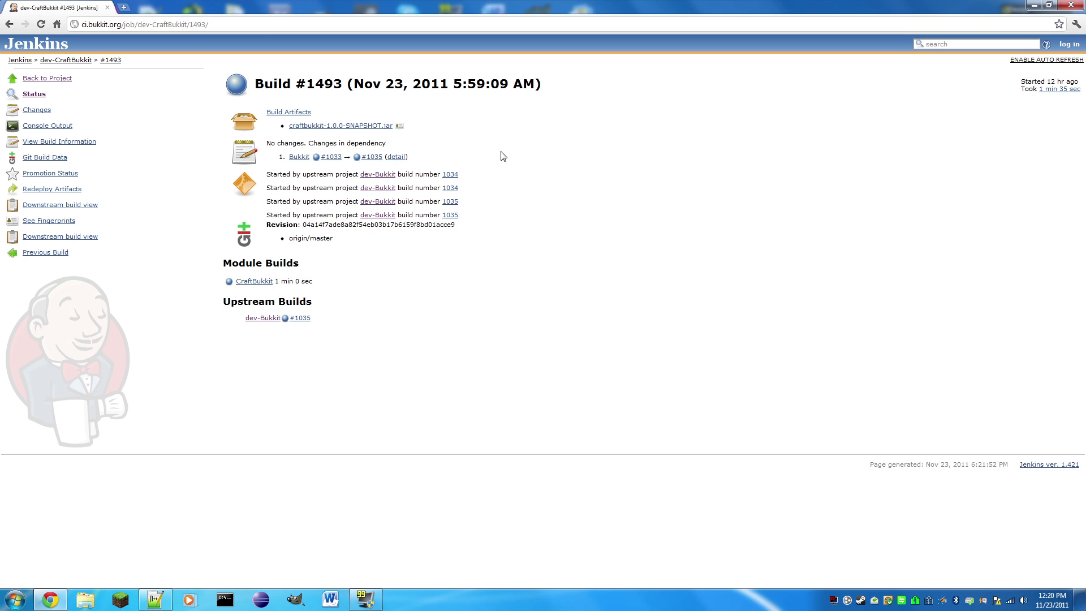
{"action": "left_click", "coordinate": [338, 125]}
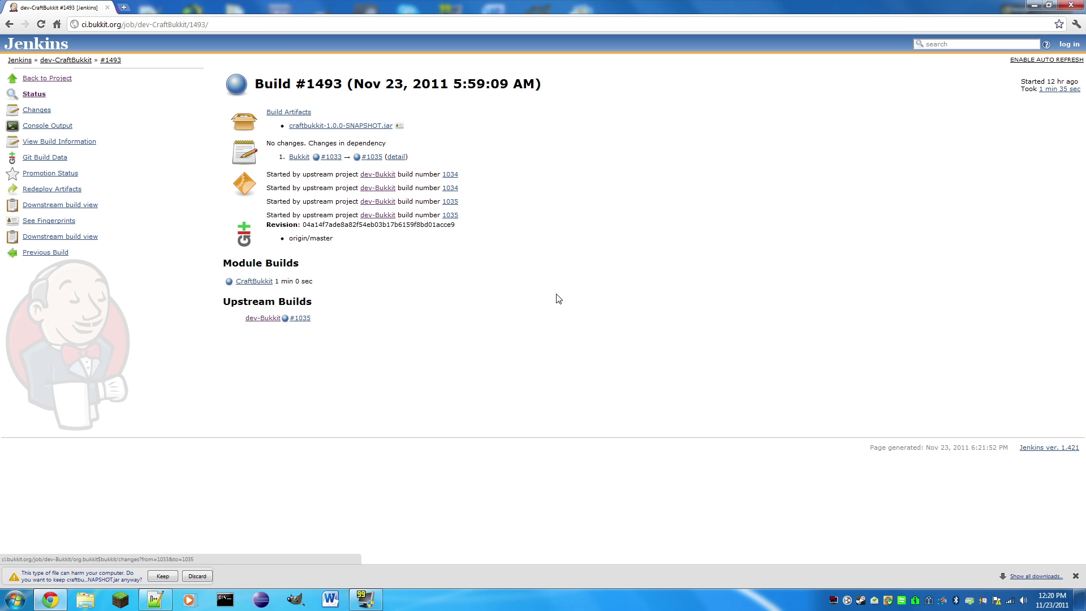
{"action": "left_click", "coordinate": [172, 577]}
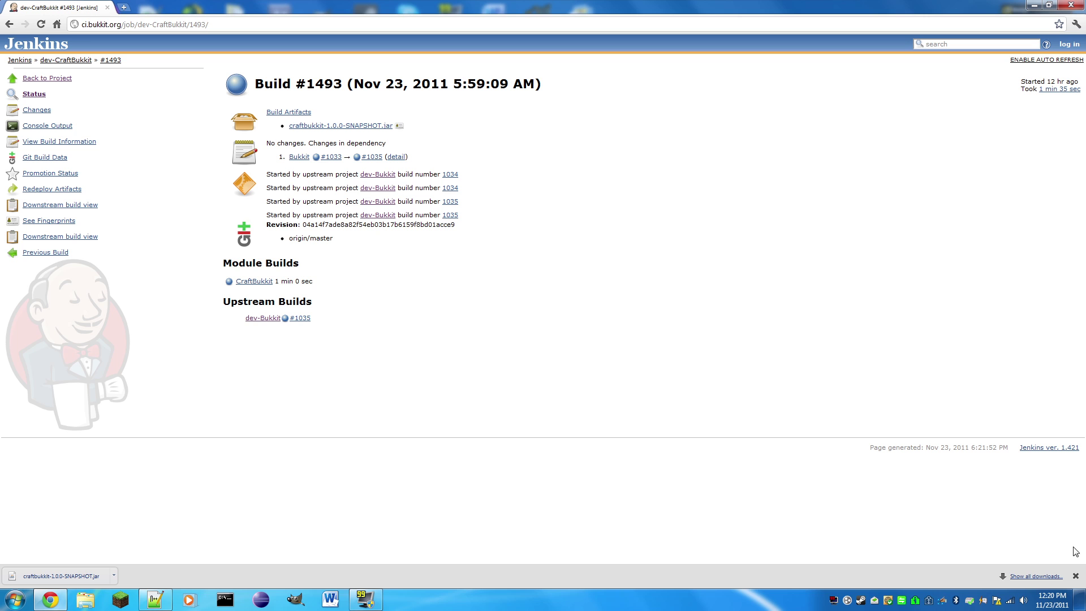
Close Chrome and create a new desktop folder named 'server'.
{"action": "left_click", "coordinate": [1075, 576]}
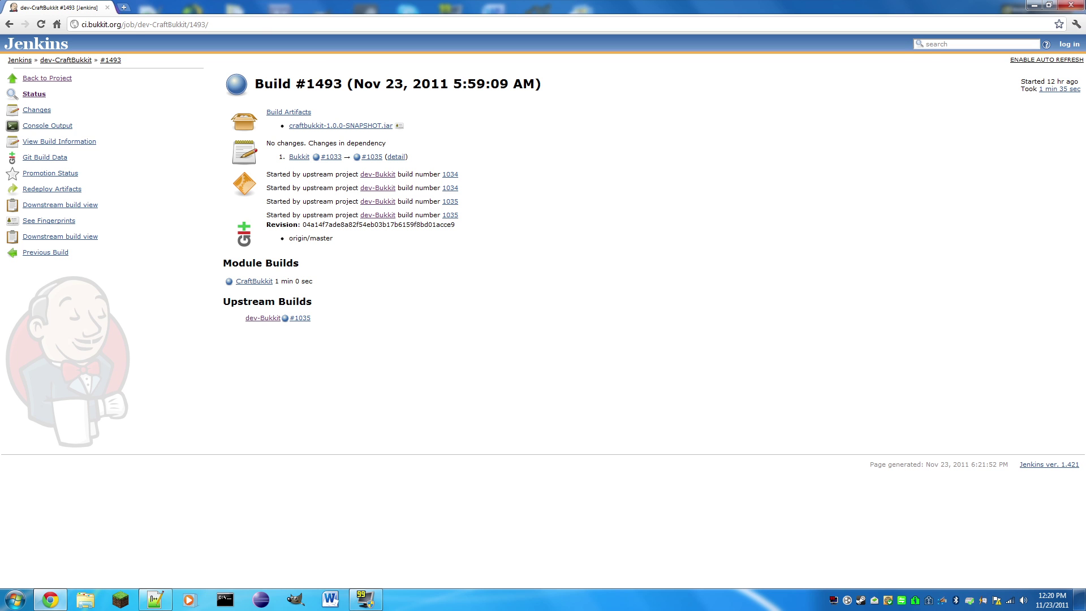
{"action": "left_click", "coordinate": [1081, 7]}
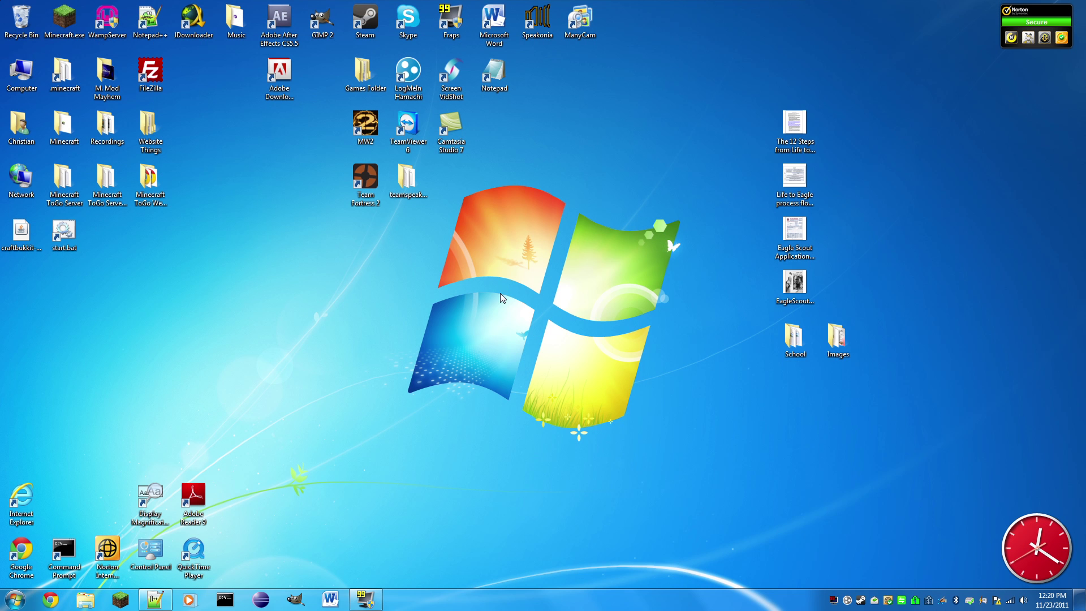
{"action": "right_click", "coordinate": [382, 294]}
{"action": "mouse_move", "coordinate": [439, 401]}
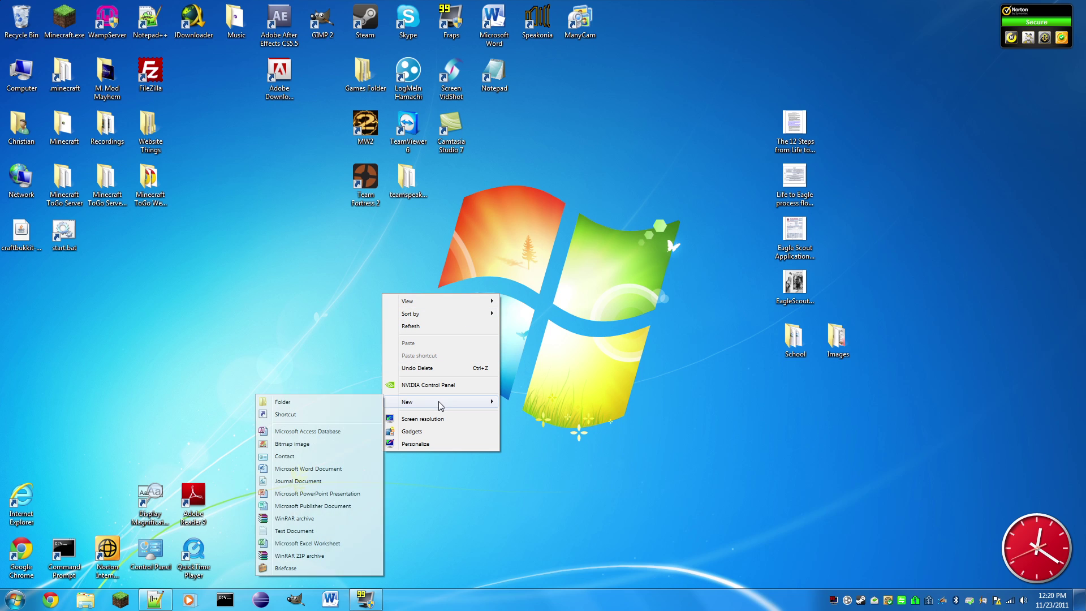
{"action": "left_click", "coordinate": [355, 405]}
{"action": "type", "text": "server"}
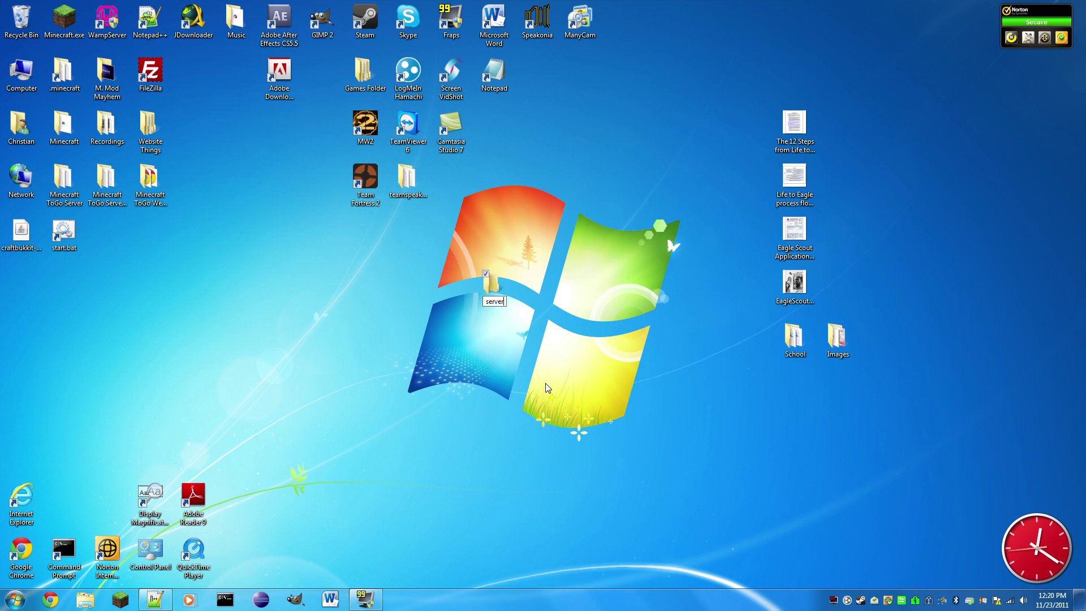
{"action": "key", "text": "Return"}
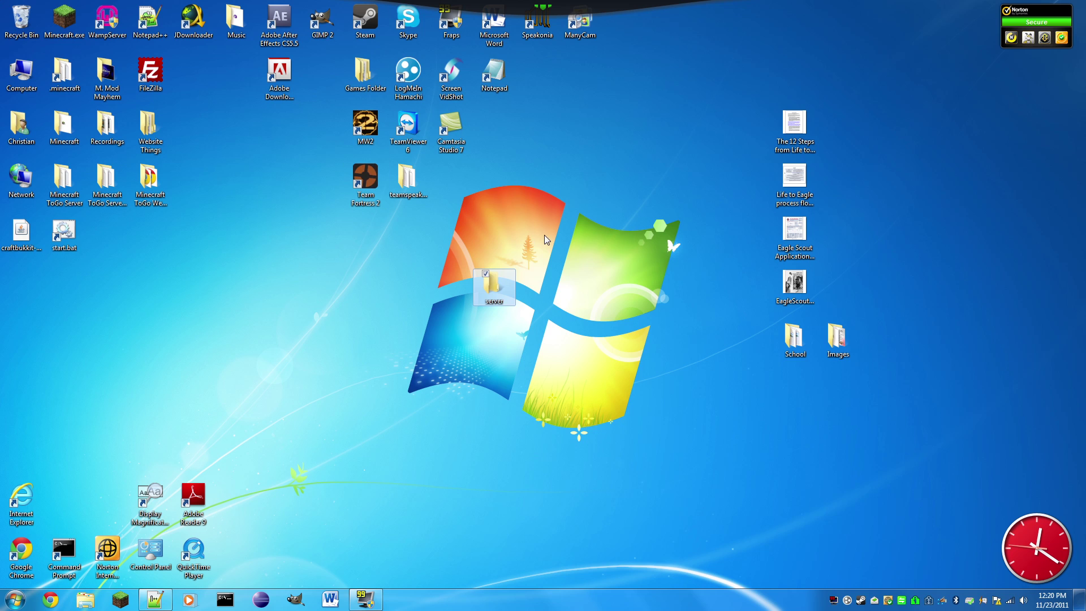
Move the jar into the server folder, rename it craftbukkit.jar, and run it to generate server files.
{"action": "left_click_drag", "start_coordinate": [35, 225], "coordinate": [495, 284]}
{"action": "double_click", "coordinate": [493, 283]}
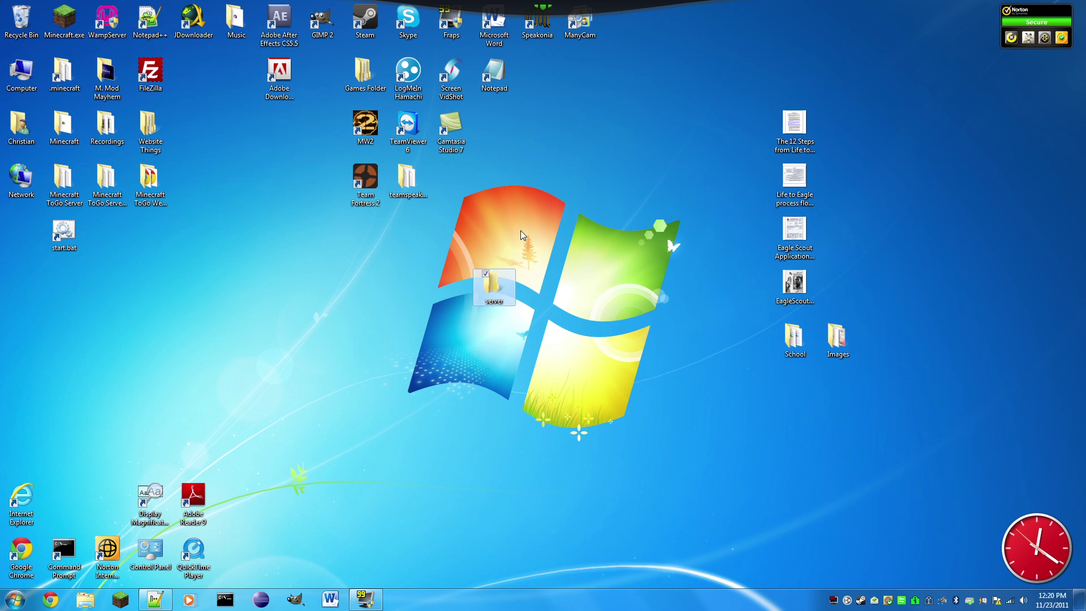
{"action": "right_click", "coordinate": [702, 233]}
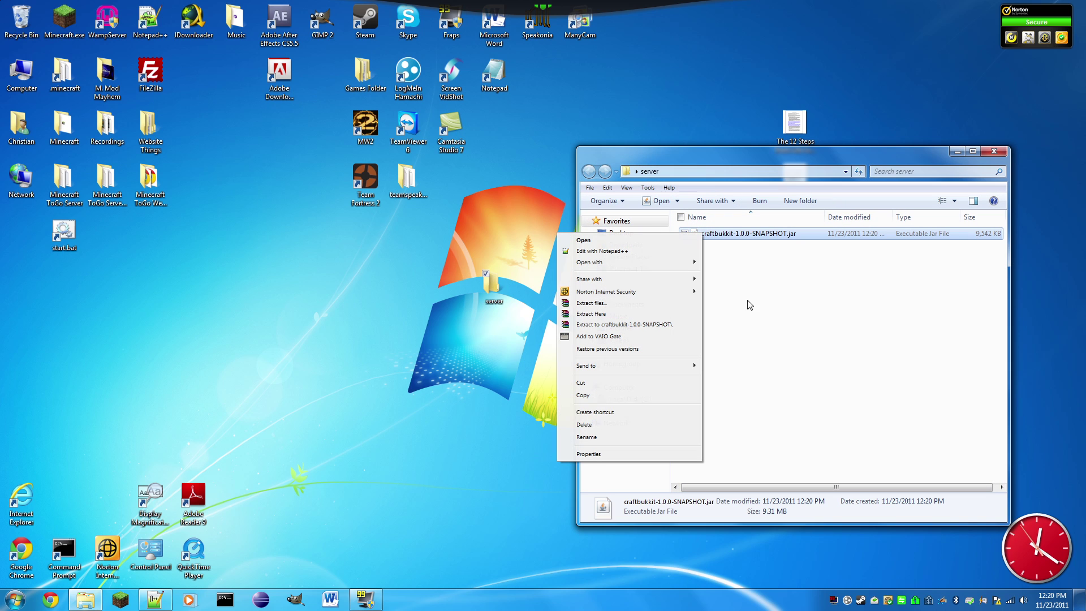
{"action": "left_click", "coordinate": [586, 437]}
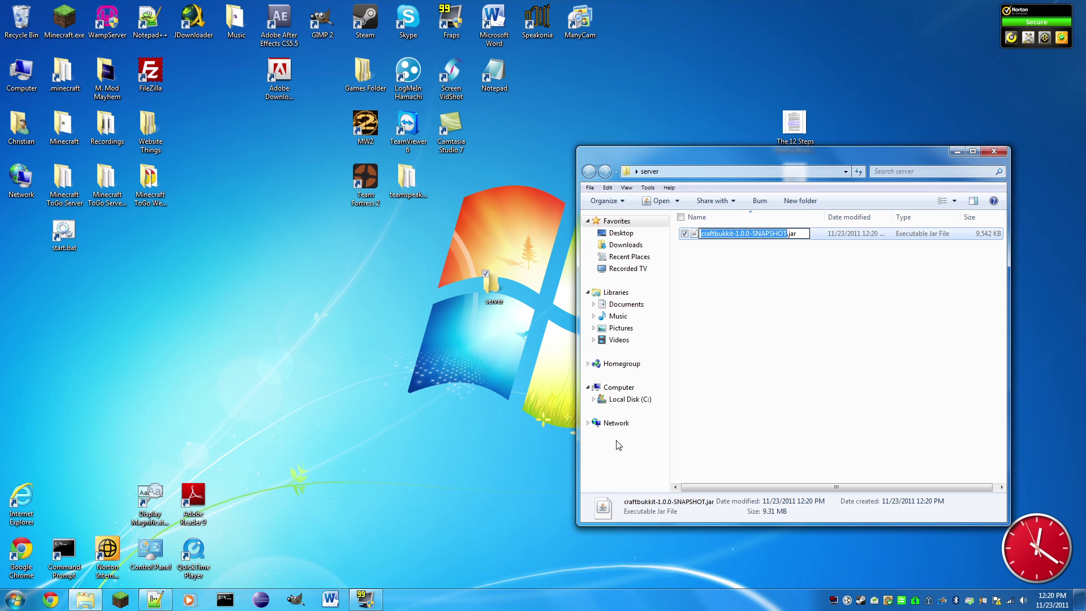
{"action": "key", "text": "Right"}
{"action": "key", "text": "BackSpace"}
{"action": "key", "text": "BackSpace"}
{"action": "key", "text": "BackSpace"}
{"action": "key", "text": "BackSpace"}
{"action": "key", "text": "BackSpace"}
{"action": "key", "text": "BackSpace"}
{"action": "key", "text": "BackSpace"}
{"action": "key", "text": "BackSpace"}
{"action": "key", "text": "BackSpace"}
{"action": "key", "text": "BackSpace"}
{"action": "key", "text": "BackSpace"}
{"action": "key", "text": "BackSpace"}
{"action": "key", "text": "BackSpace"}
{"action": "key", "text": "BackSpace"}
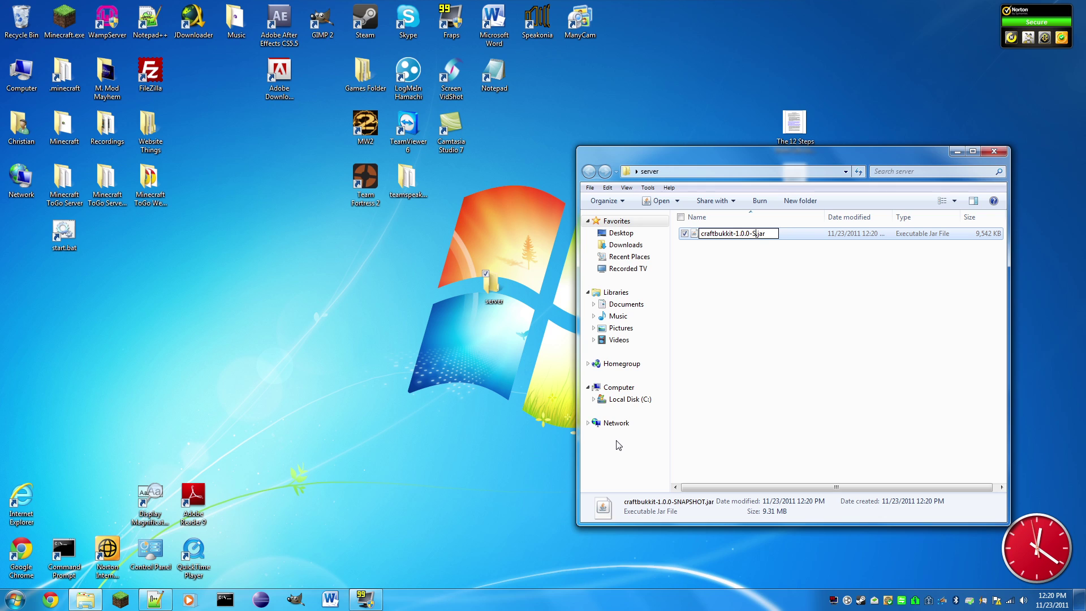
{"action": "key", "text": "BackSpace"}
{"action": "left_click", "coordinate": [763, 393]}
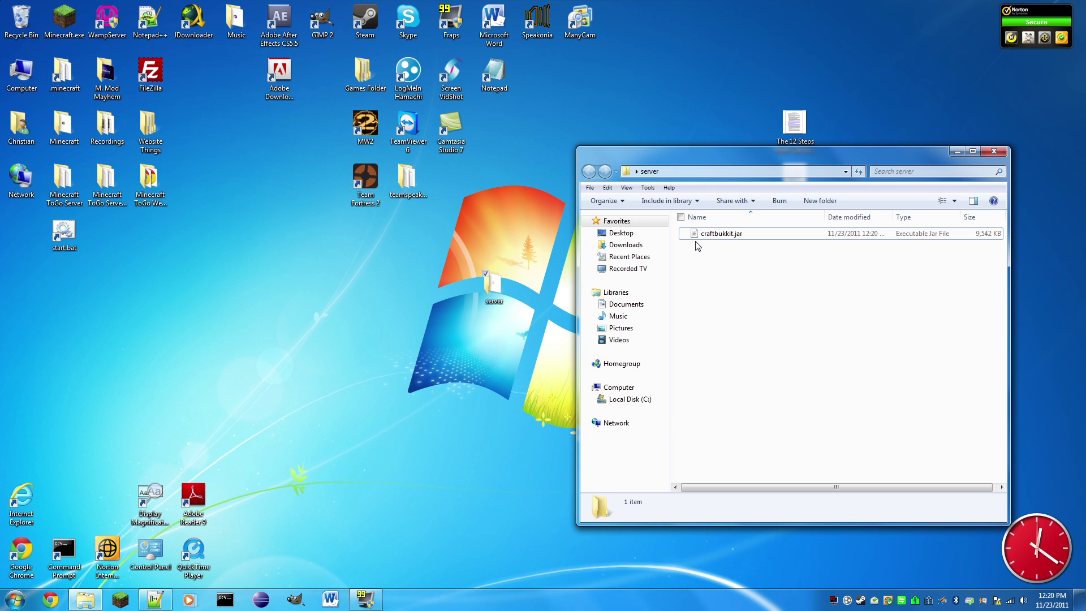
{"action": "left_click", "coordinate": [738, 238]}
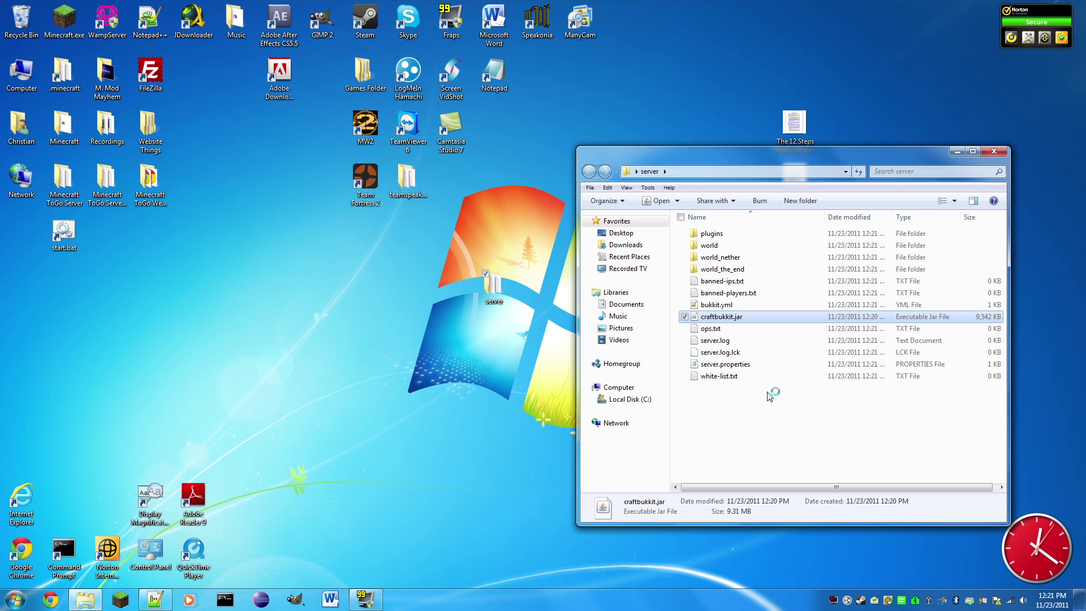
{"action": "left_click", "coordinate": [779, 412]}
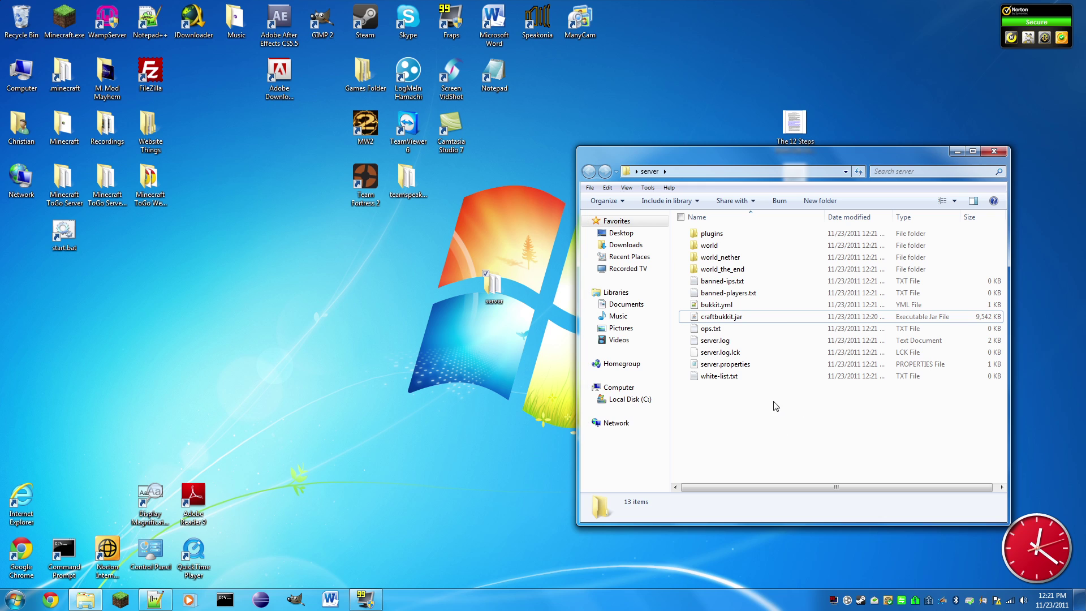
Open server.properties in Notepad and maximize the window.
{"action": "left_click", "coordinate": [730, 365]}
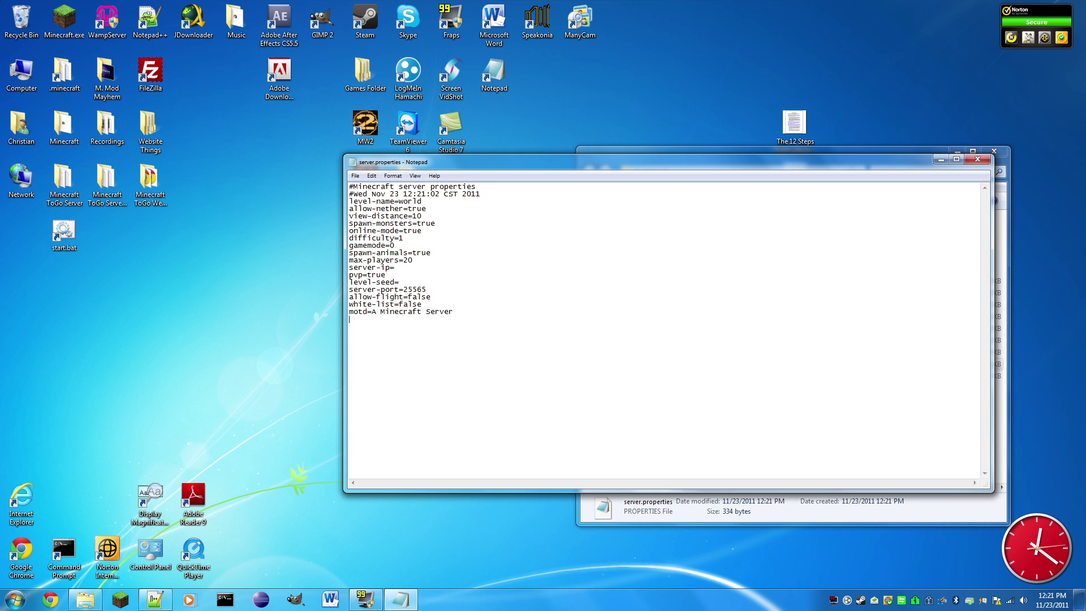
{"action": "key", "text": "ctrl+End"}
{"action": "left_click", "coordinate": [956, 159]}
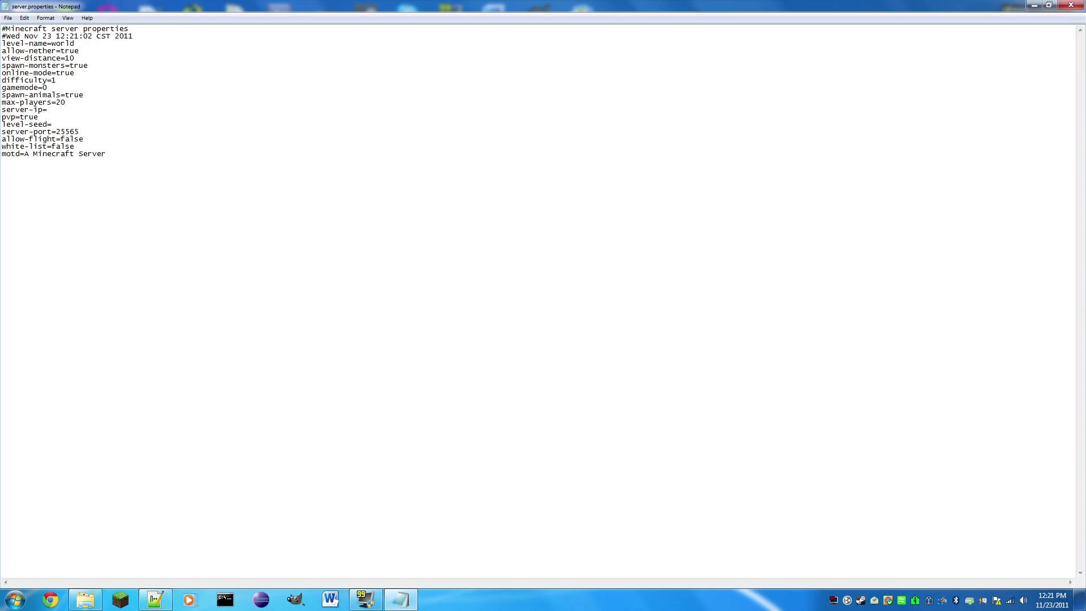
Enlarge the Lucida Console font to size 48 via the Font dialog.
{"action": "left_click", "coordinate": [7, 18]}
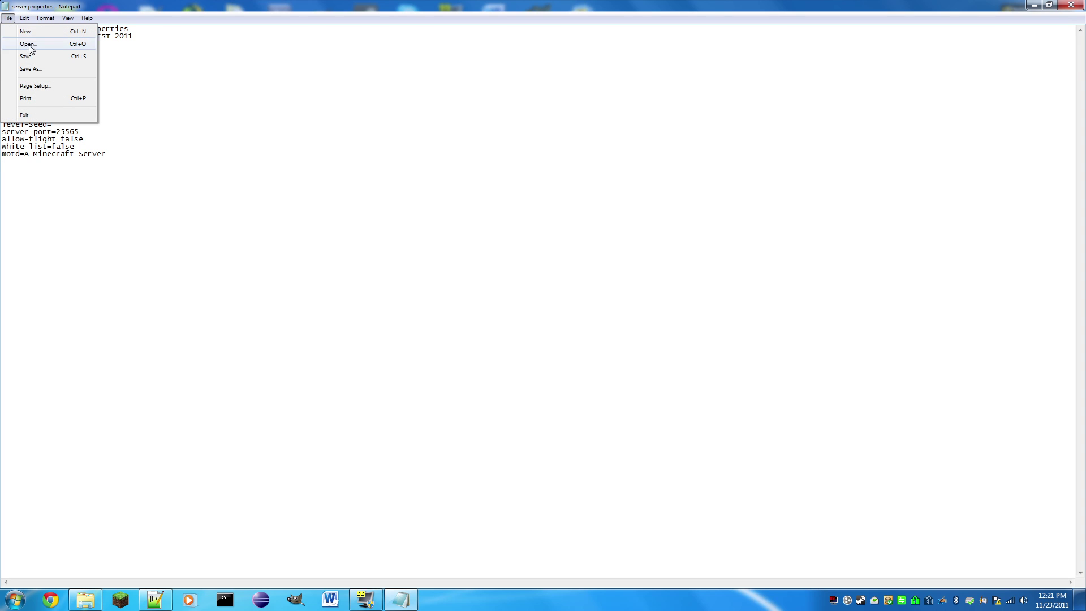
{"action": "mouse_move", "coordinate": [25, 22]}
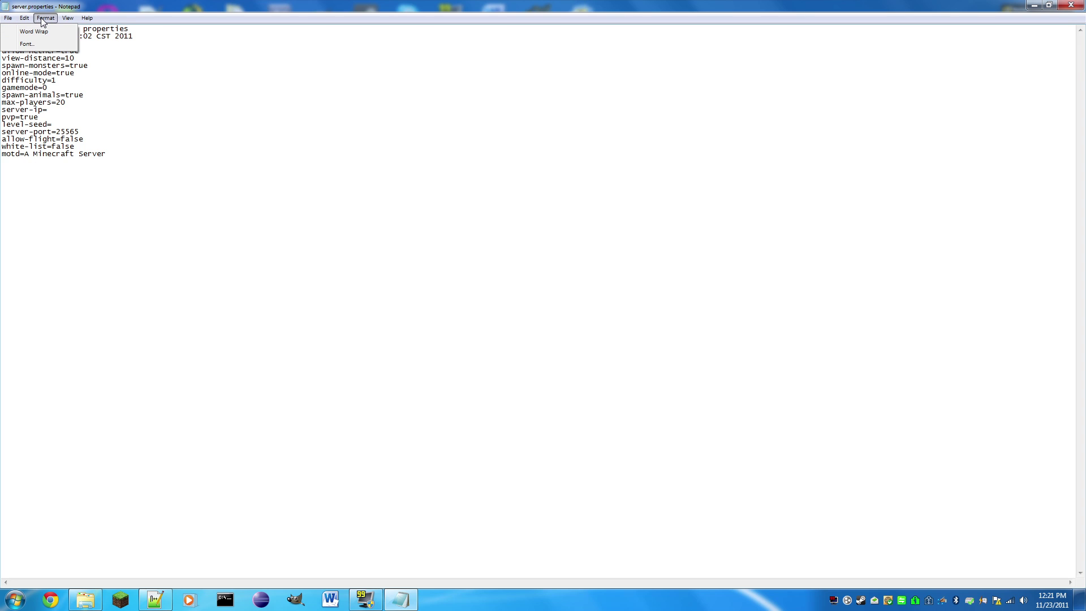
{"action": "left_click", "coordinate": [35, 44]}
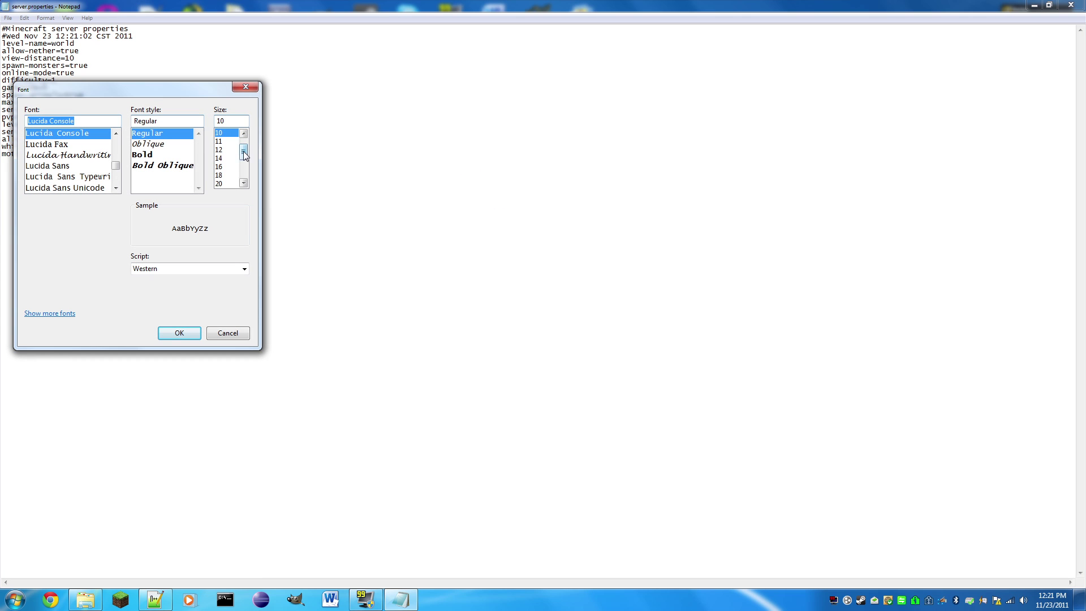
{"action": "left_click", "coordinate": [218, 174]}
{"action": "left_click", "coordinate": [178, 333]}
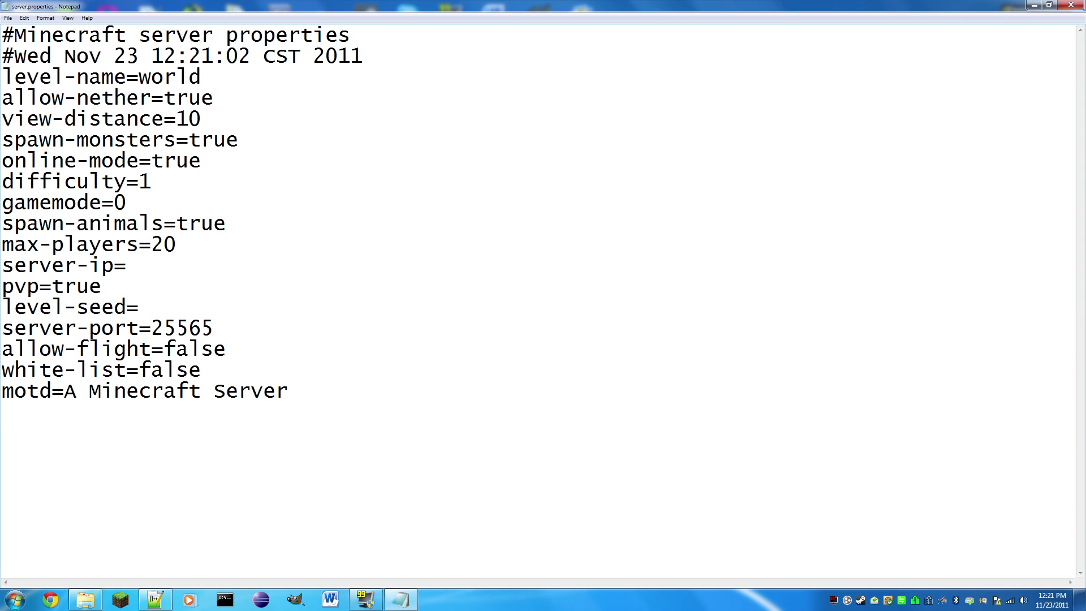
{"action": "left_click", "coordinate": [67, 18]}
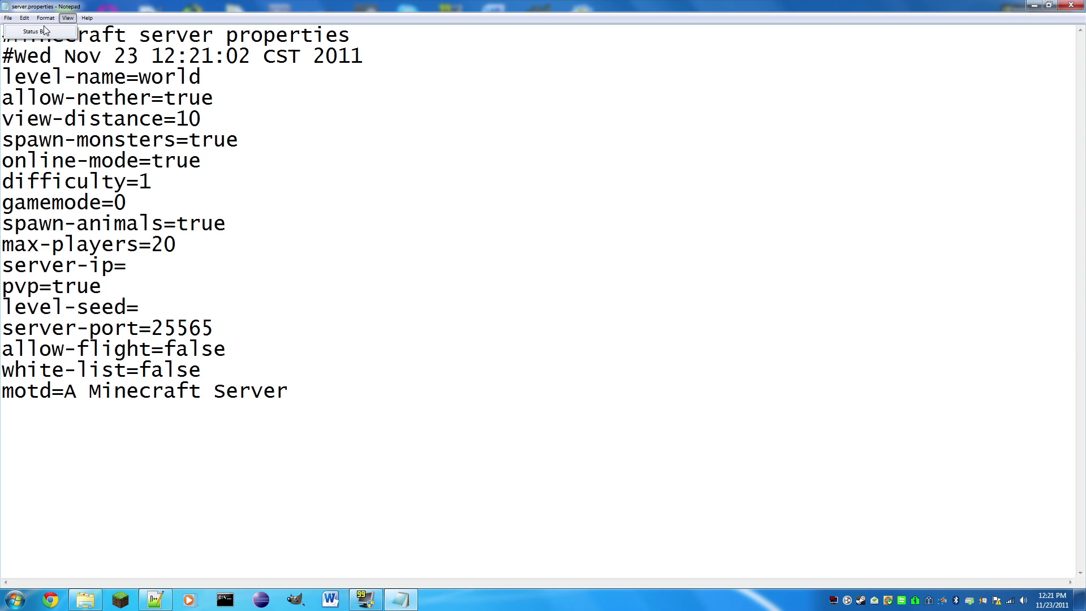
{"action": "mouse_move", "coordinate": [46, 18]}
{"action": "left_click", "coordinate": [51, 43]}
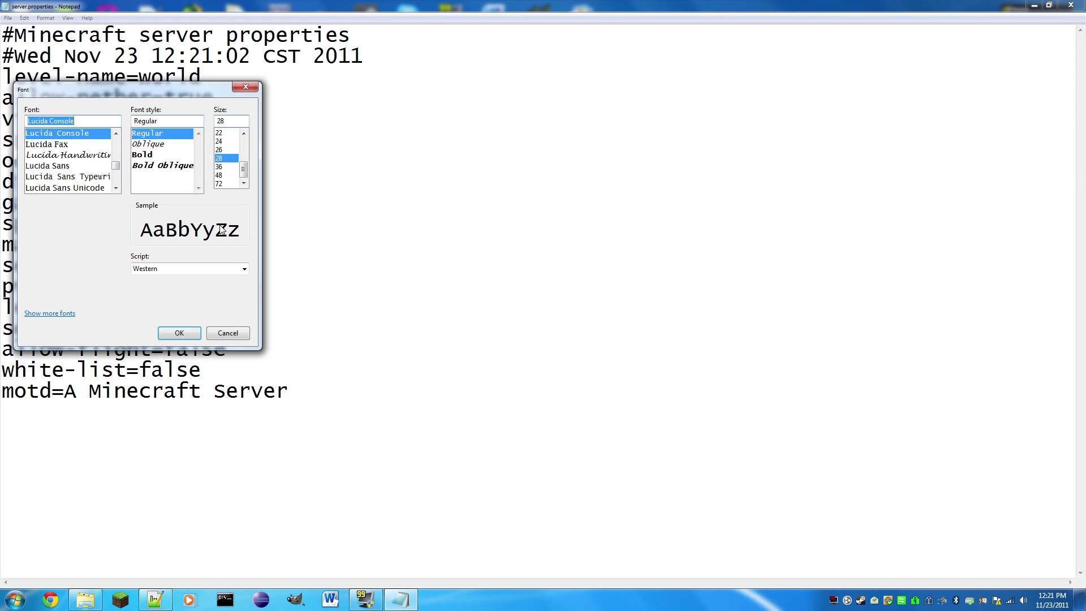
{"action": "left_click", "coordinate": [224, 176]}
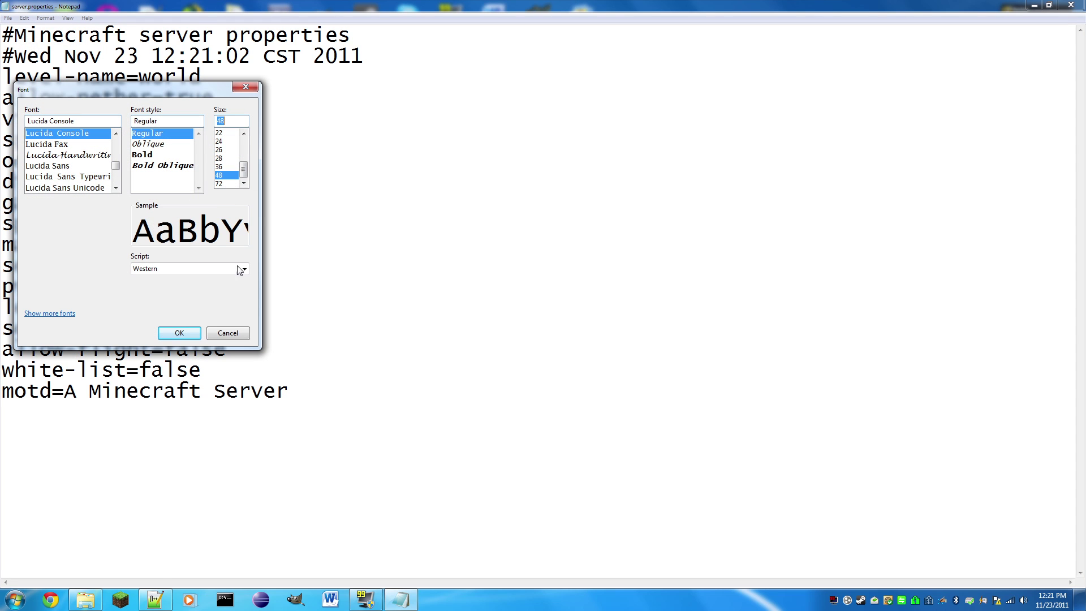
{"action": "left_click", "coordinate": [180, 332]}
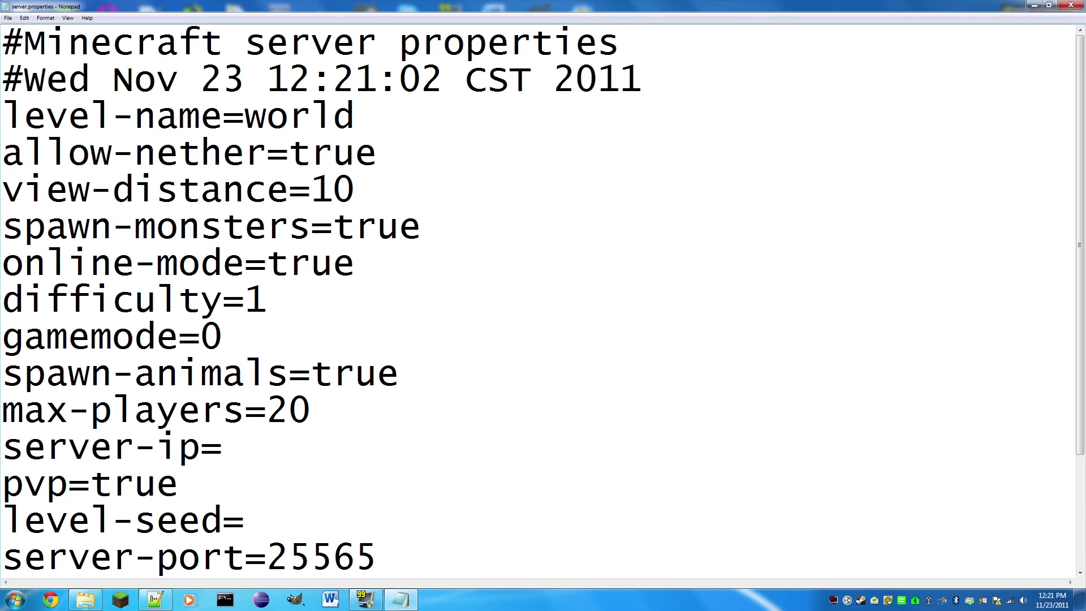
Change allow-nether from true to false.
{"action": "key", "text": "shift+Left"}
{"action": "key", "text": "shift+Left"}
{"action": "key", "text": "shift+Left"}
{"action": "key", "text": "shift+Left"}
{"action": "key", "text": "shift+Left"}
{"action": "key", "text": "shift+Left"}
{"action": "key", "text": "shift+Right"}
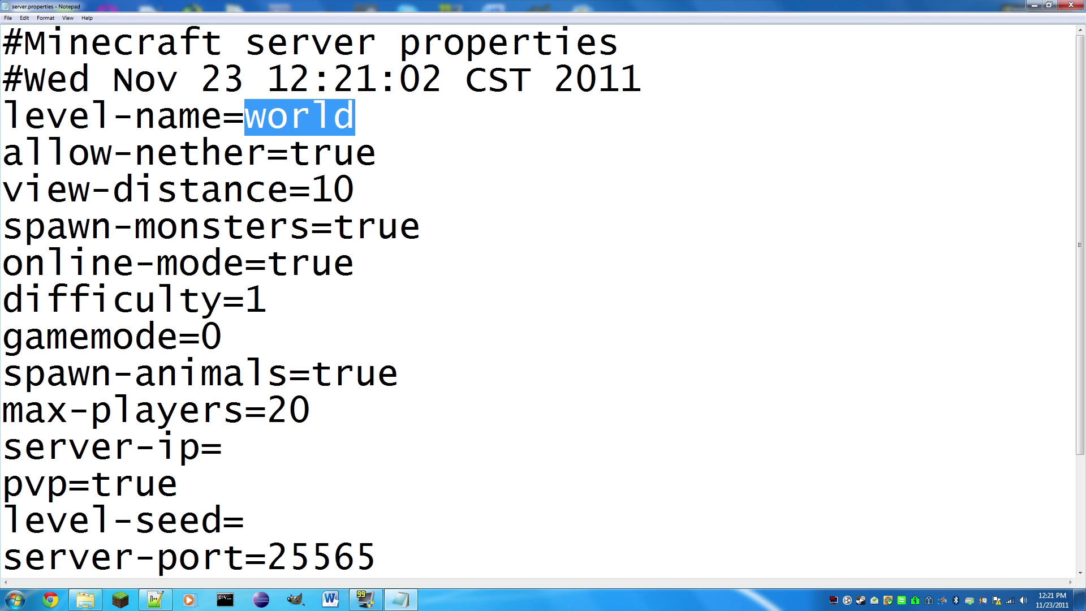
{"action": "key", "text": "Right"}
{"action": "scroll", "coordinate": [543, 300], "scroll_direction": "down", "scroll_amount": 1}
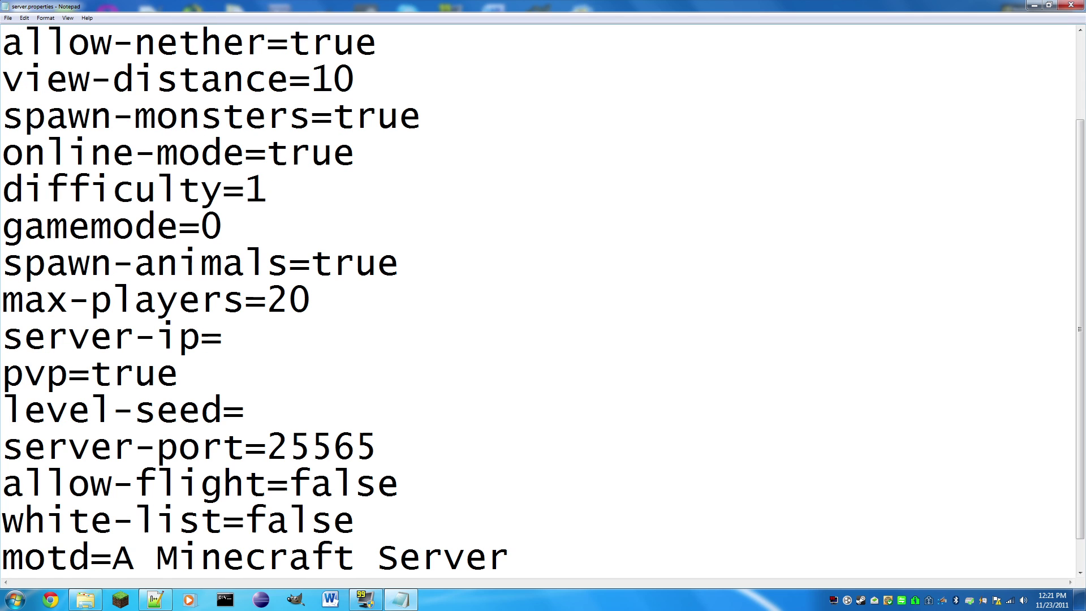
{"action": "scroll", "coordinate": [543, 300], "scroll_direction": "up", "scroll_amount": 1}
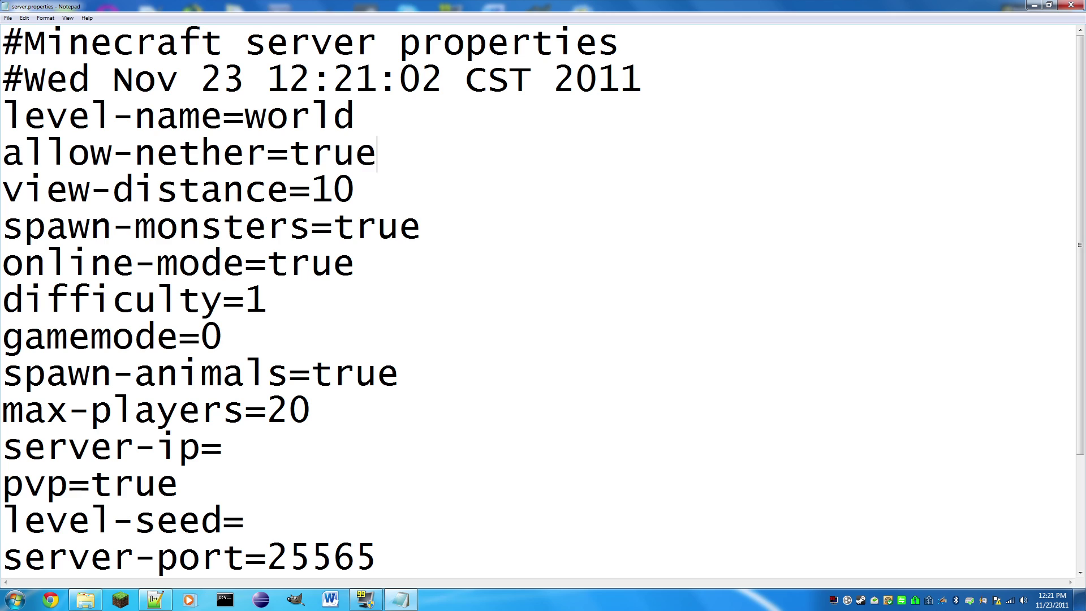
{"action": "key", "text": "shift+Left"}
{"action": "key", "text": "shift+Left"}
{"action": "key", "text": "shift+Left"}
{"action": "key", "text": "shift+Left"}
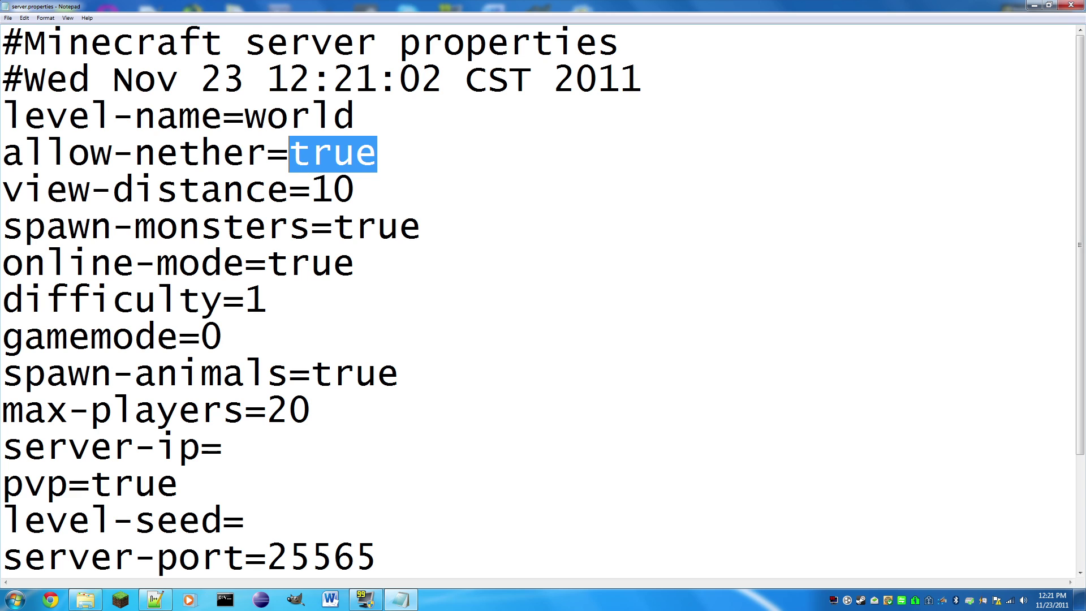
{"action": "type", "text": "false"}
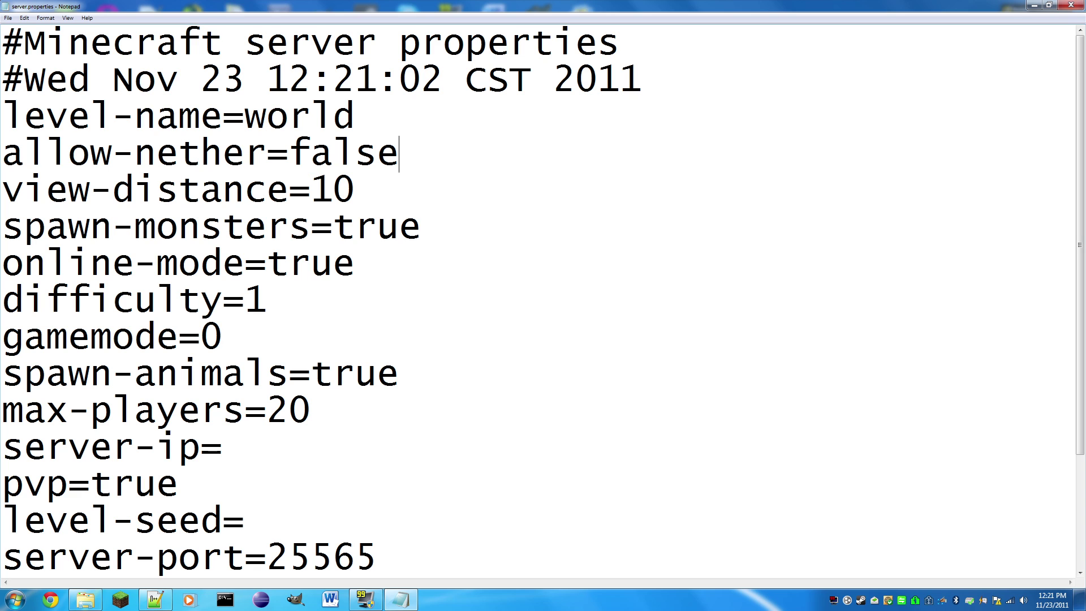
Try view-distance 9 then restore 10, and keep online-mode set to true.
{"action": "key", "text": "shift+Left"}
{"action": "key", "text": "shift+Left"}
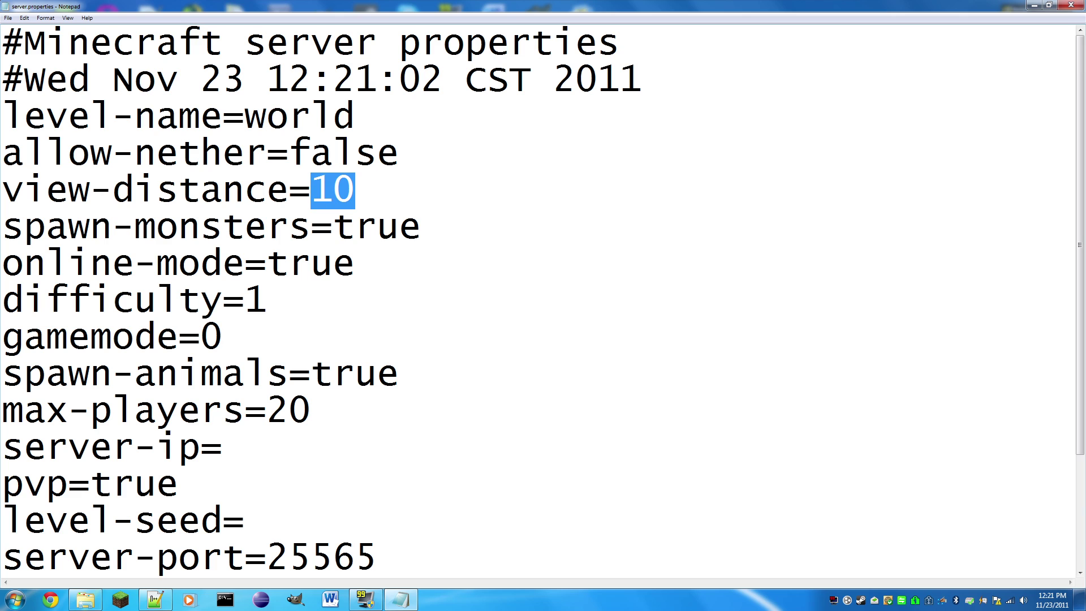
{"action": "type", "text": "9"}
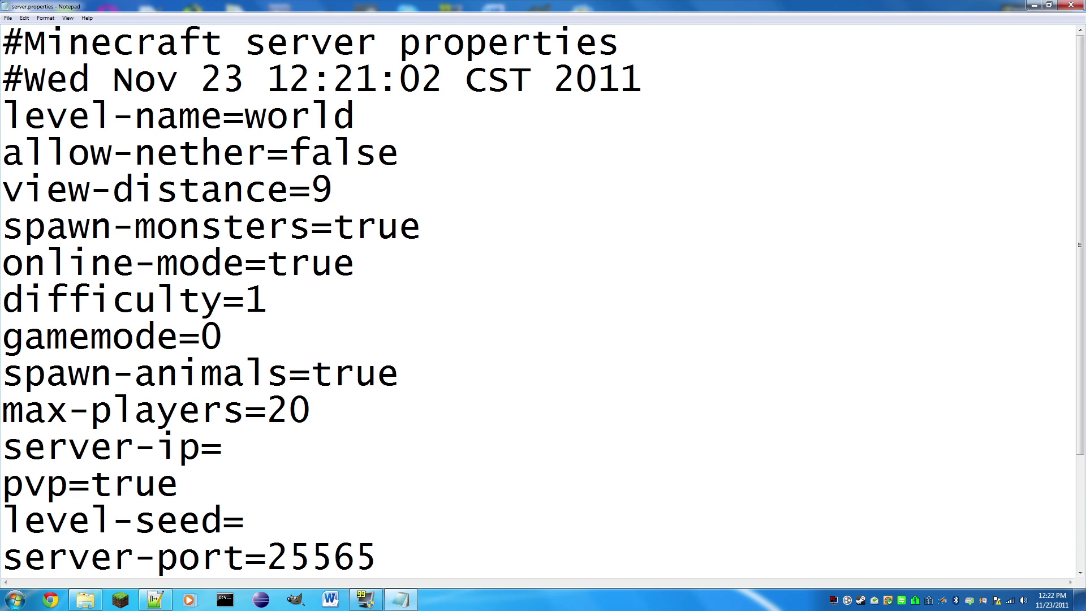
{"action": "key", "text": "BackSpace"}
{"action": "type", "text": "10"}
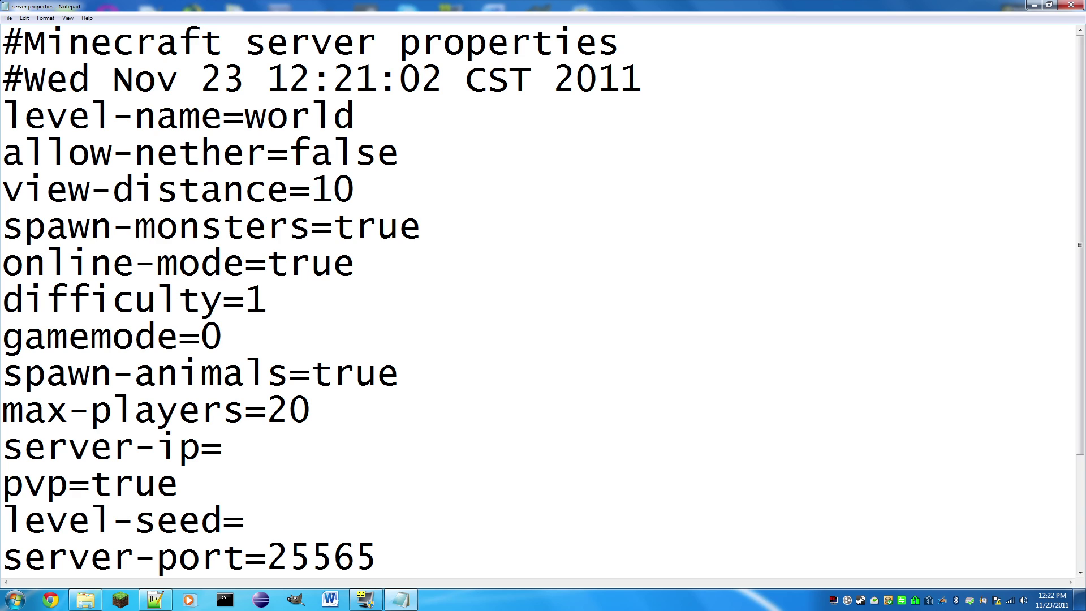
{"action": "left_click_drag", "start_coordinate": [420, 226], "coordinate": [334, 226]}
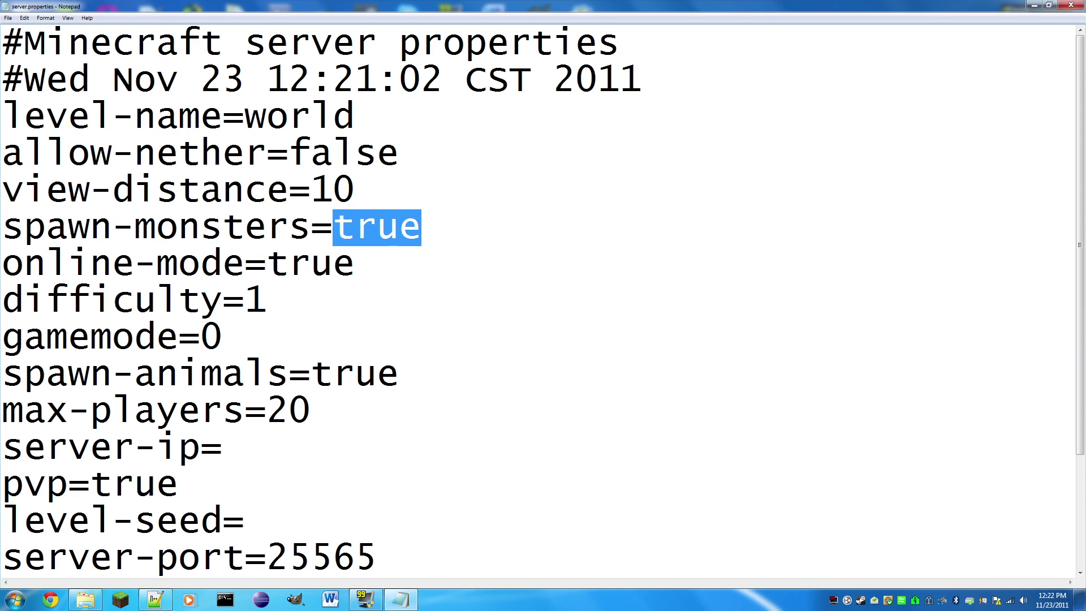
{"action": "left_click_drag", "start_coordinate": [355, 264], "coordinate": [268, 263]}
{"action": "type", "text": "fal"}
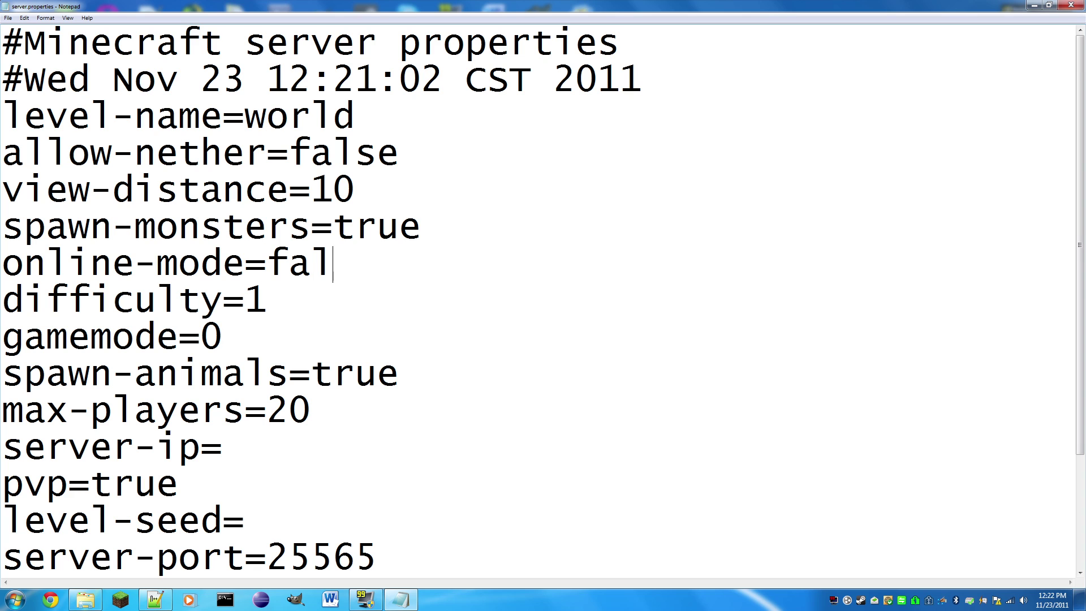
{"action": "key", "text": "BackSpace"}
{"action": "key", "text": "BackSpace"}
{"action": "key", "text": "BackSpace"}
{"action": "type", "text": "true"}
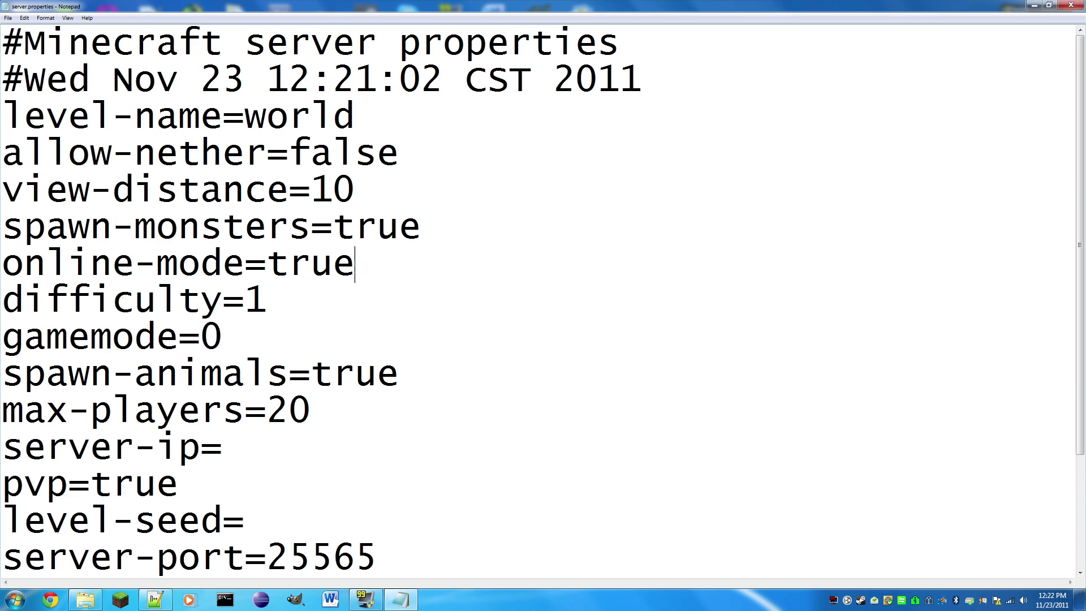
Try difficulty values 1 through 4, then leave difficulty at 1.
{"action": "left_click_drag", "start_coordinate": [267, 300], "coordinate": [245, 299]}
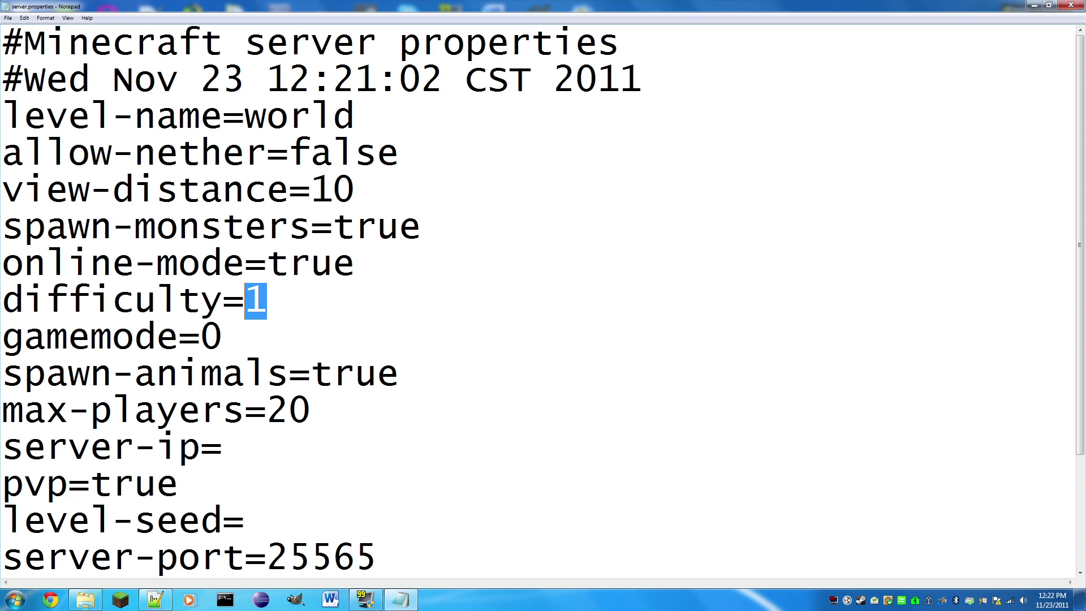
{"action": "key", "text": "BackSpace"}
{"action": "type", "text": "1"}
{"action": "key", "text": "BackSpace"}
{"action": "type", "text": "2"}
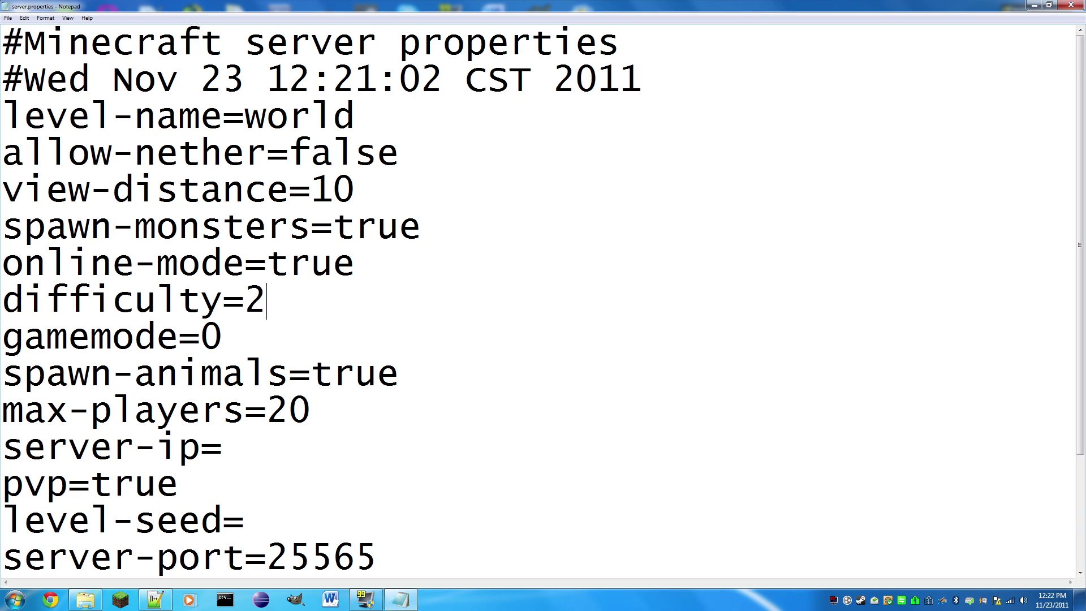
{"action": "key", "text": "BackSpace"}
{"action": "type", "text": "3"}
{"action": "key", "text": "BackSpace"}
{"action": "type", "text": "4"}
{"action": "key", "text": "BackSpace"}
{"action": "type", "text": "1"}
Try gamemode 1, then restore gamemode to 0.
{"action": "key", "text": "Down"}
{"action": "key", "text": "shift+Left"}
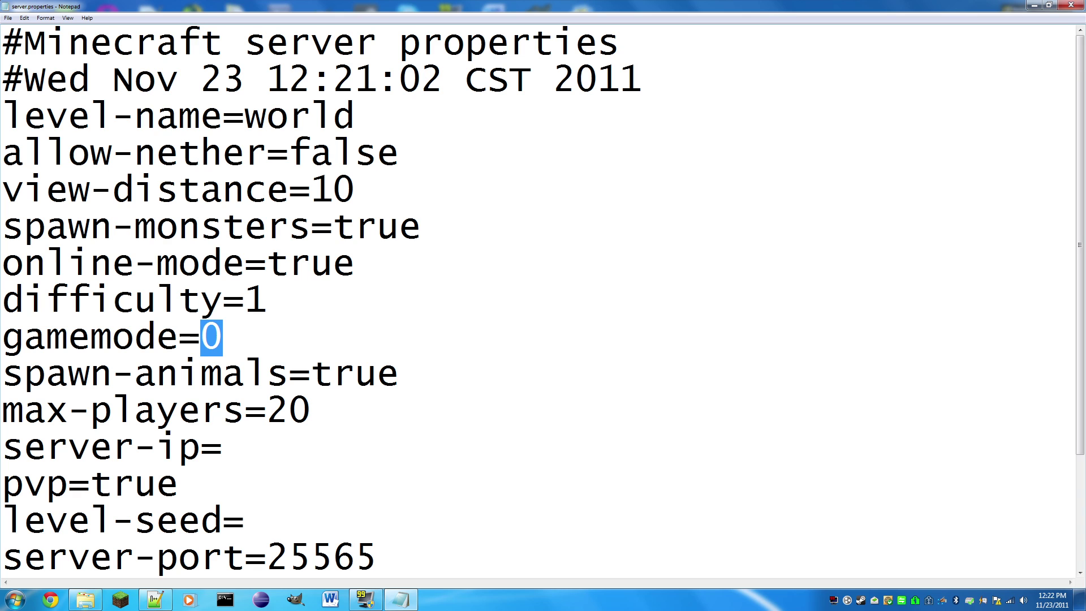
{"action": "key", "text": "BackSpace"}
{"action": "type", "text": "1"}
{"action": "key", "text": "BackSpace"}
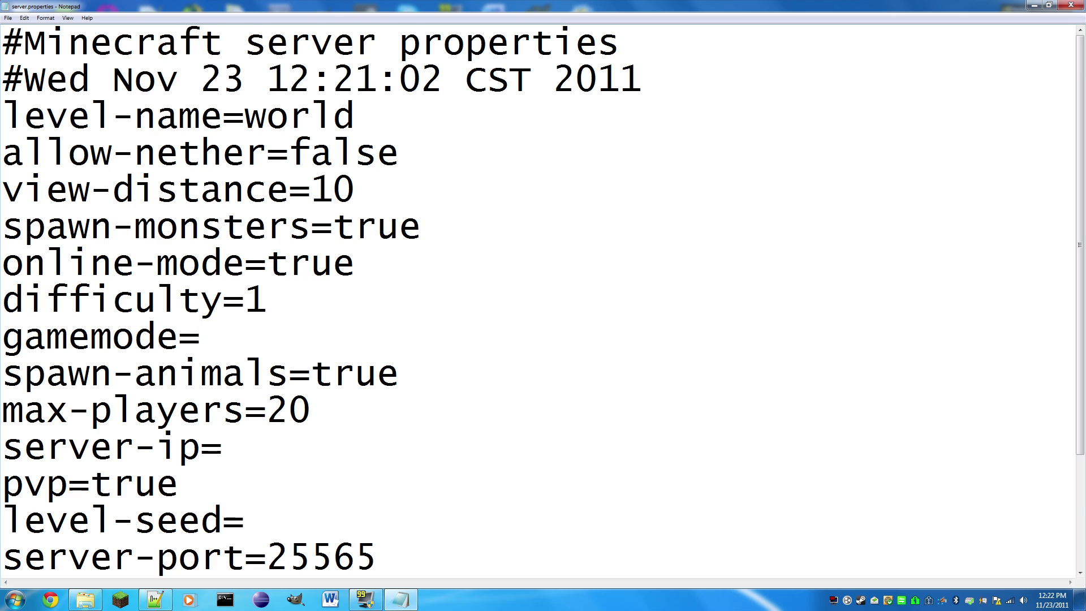
{"action": "type", "text": "0"}
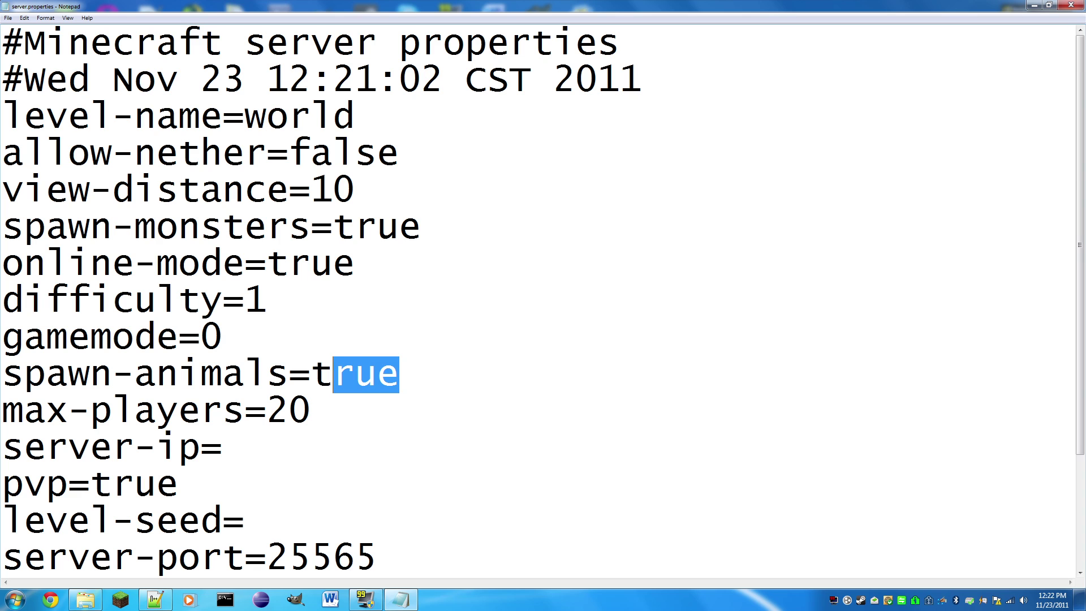
Retype spawn-animals, leaving it set to true.
{"action": "key", "text": "shift+Left"}
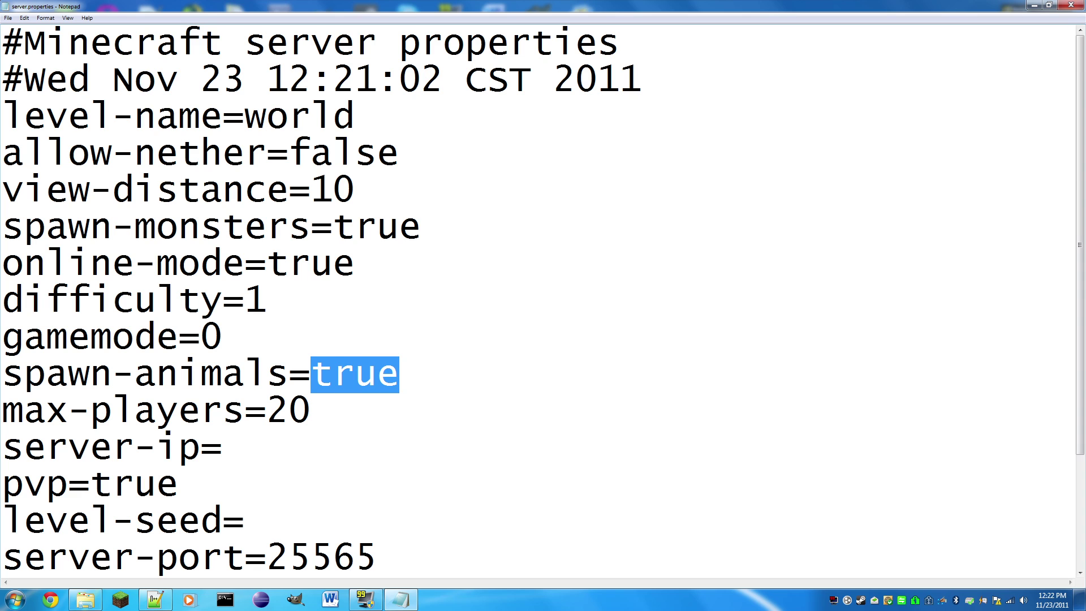
{"action": "type", "text": "fl"}
{"action": "key", "text": "BackSpace"}
{"action": "type", "text": "as"}
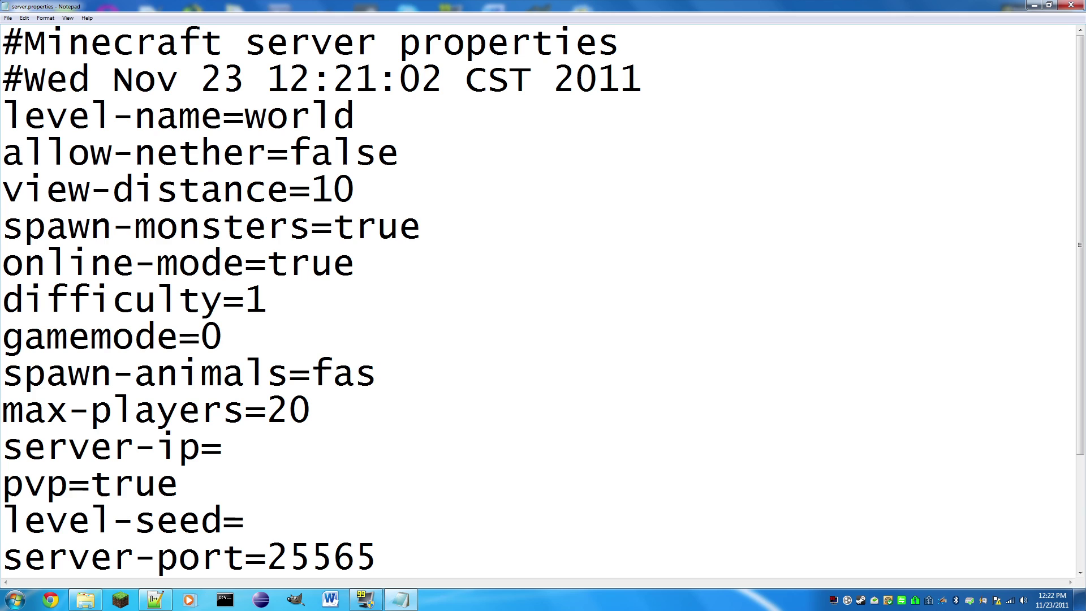
{"action": "key", "text": "BackSpace"}
{"action": "type", "text": "lse"}
{"action": "key", "text": "BackSpace"}
{"action": "key", "text": "BackSpace"}
{"action": "key", "text": "BackSpace"}
{"action": "key", "text": "BackSpace"}
{"action": "key", "text": "BackSpace"}
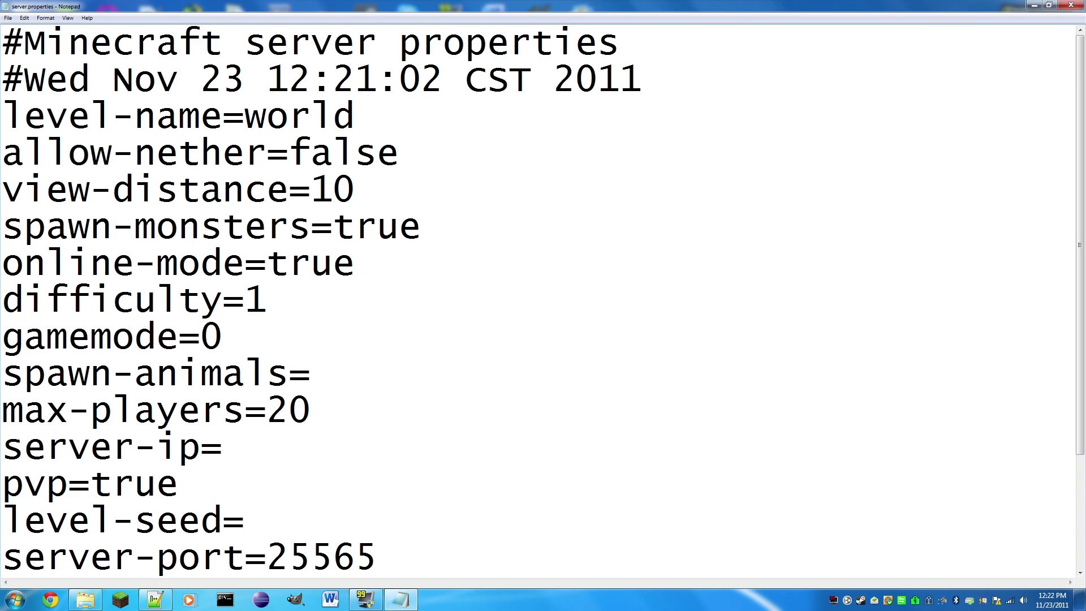
{"action": "type", "text": "true"}
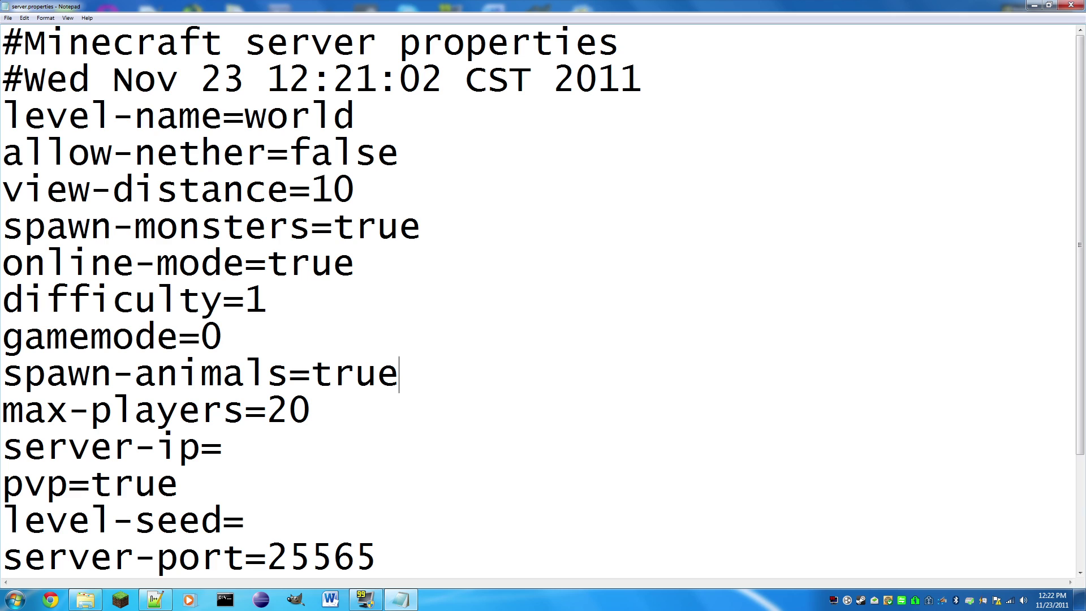
Try max-players 1 and 5, restore 20, then place the cursor after server-ip=.
{"action": "key", "text": "Down"}
{"action": "key", "text": "shift+Left"}
{"action": "key", "text": "shift+Left"}
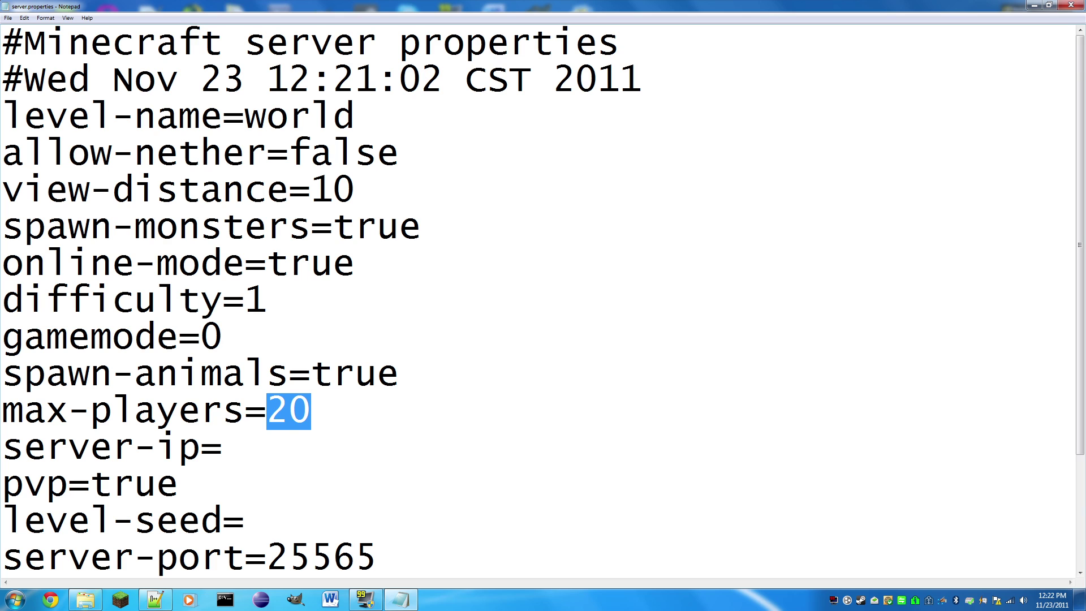
{"action": "key", "text": "BackSpace"}
{"action": "type", "text": "1"}
{"action": "key", "text": "BackSpace"}
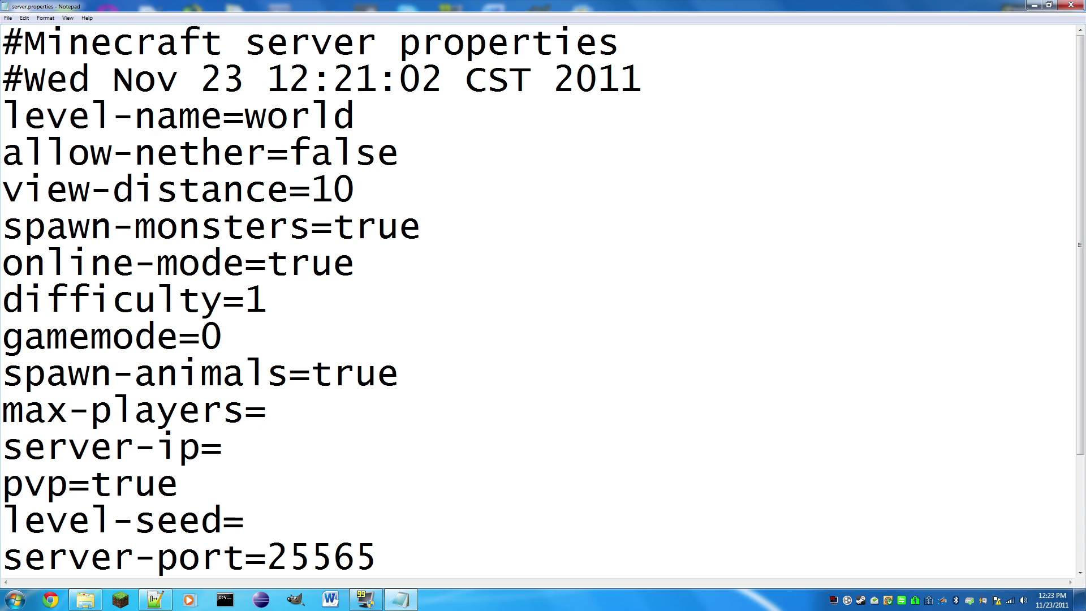
{"action": "type", "text": "5"}
{"action": "key", "text": "BackSpace"}
{"action": "type", "text": "20"}
{"action": "left_click", "coordinate": [223, 448]}
Open a Command Prompt through the Start menu's Run box with cmd.
{"action": "left_click", "coordinate": [226, 601]}
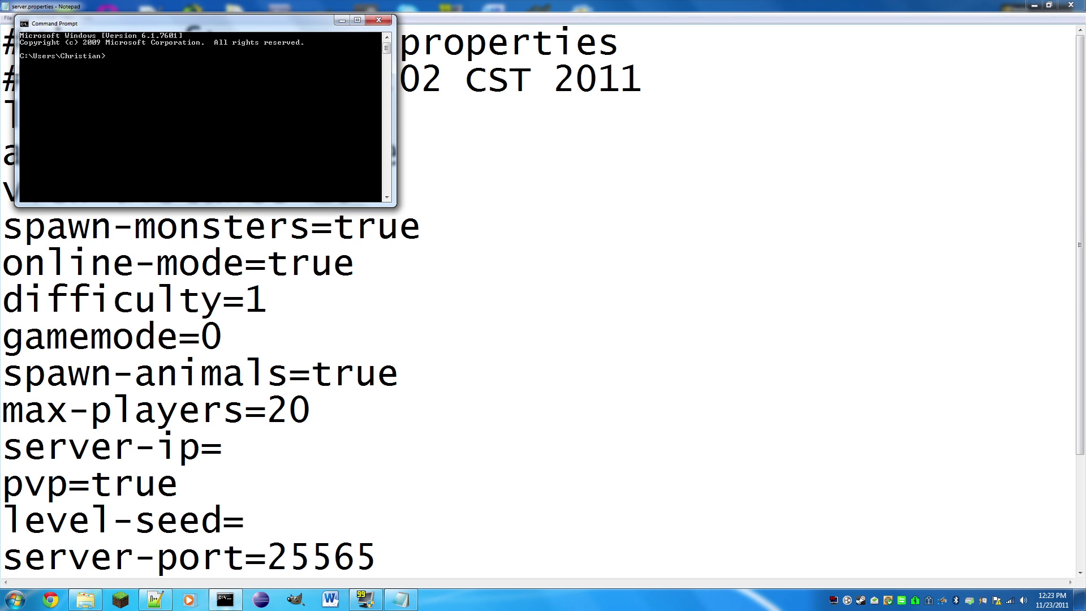
{"action": "left_click", "coordinate": [15, 600]}
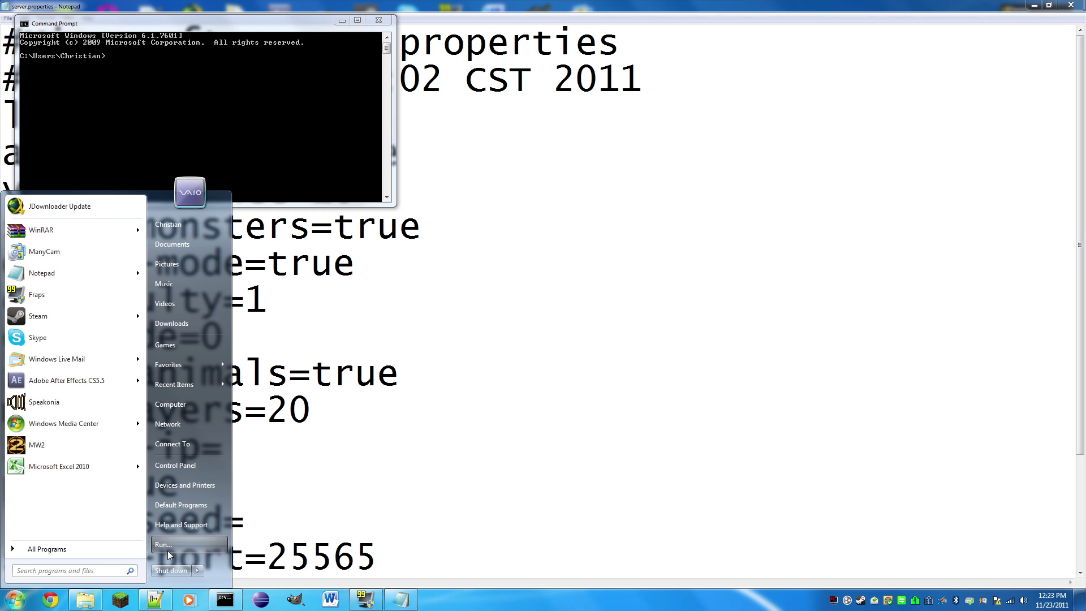
{"action": "left_click", "coordinate": [168, 551]}
{"action": "type", "text": "cmd"}
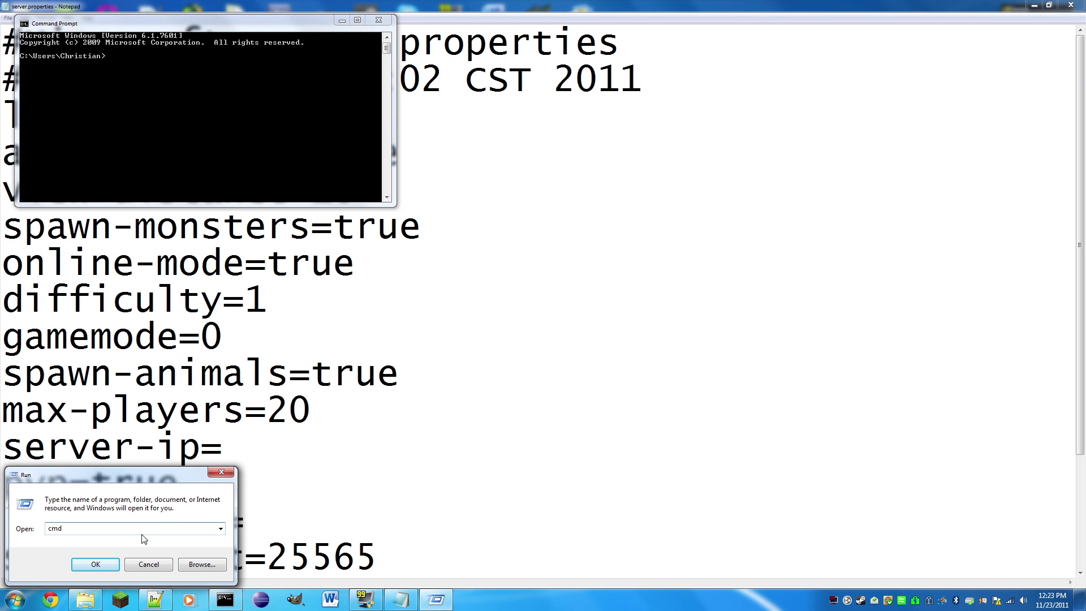
{"action": "left_click", "coordinate": [101, 564]}
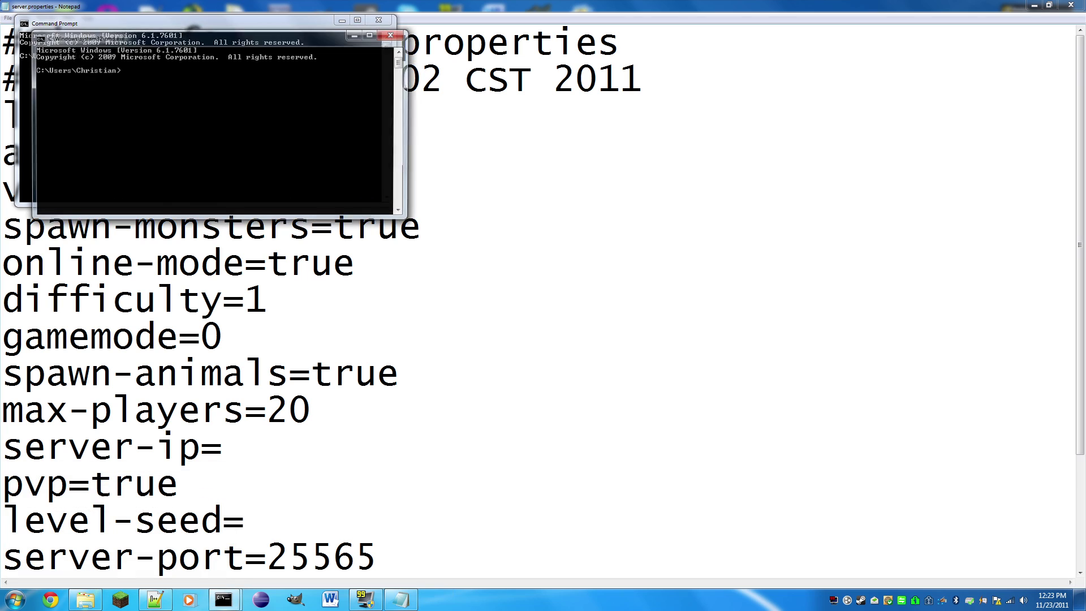
{"action": "left_click", "coordinate": [394, 35]}
Move and enlarge the Command Prompt window, then run ipconfig.
{"action": "left_click_drag", "start_coordinate": [331, 28], "coordinate": [596, 61]}
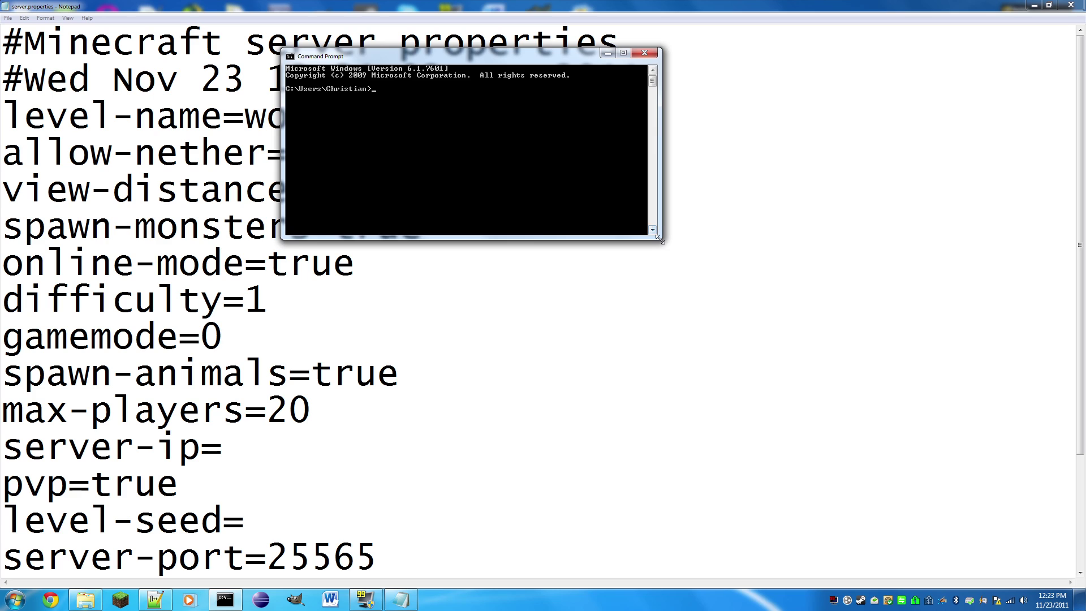
{"action": "left_click_drag", "start_coordinate": [661, 238], "coordinate": [857, 402]}
{"action": "left_click_drag", "start_coordinate": [912, 431], "coordinate": [916, 442]}
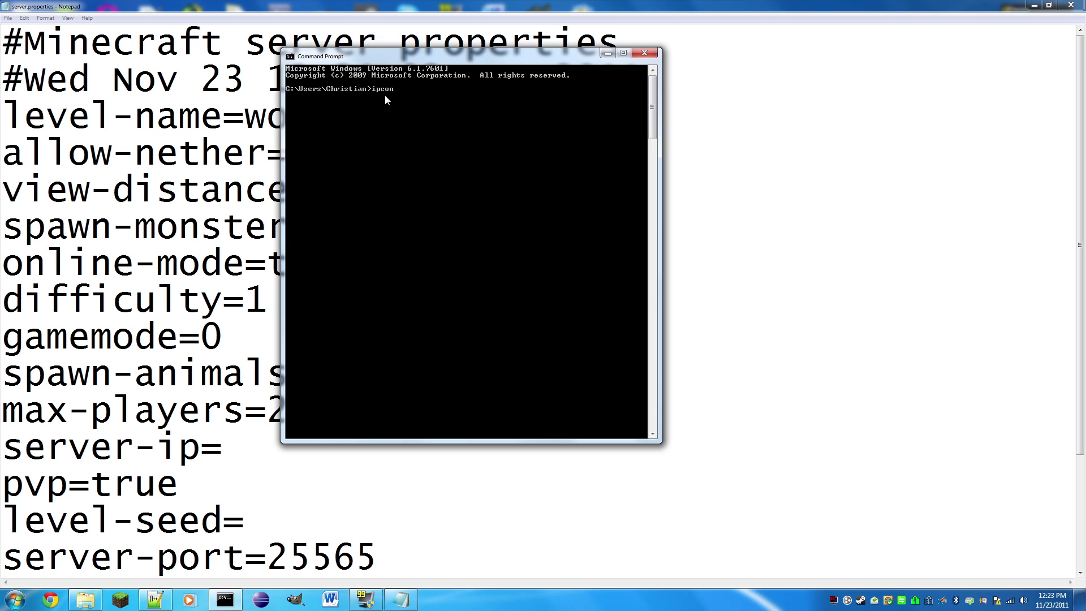
{"action": "type", "text": "fig"}
{"action": "key", "text": "Return"}
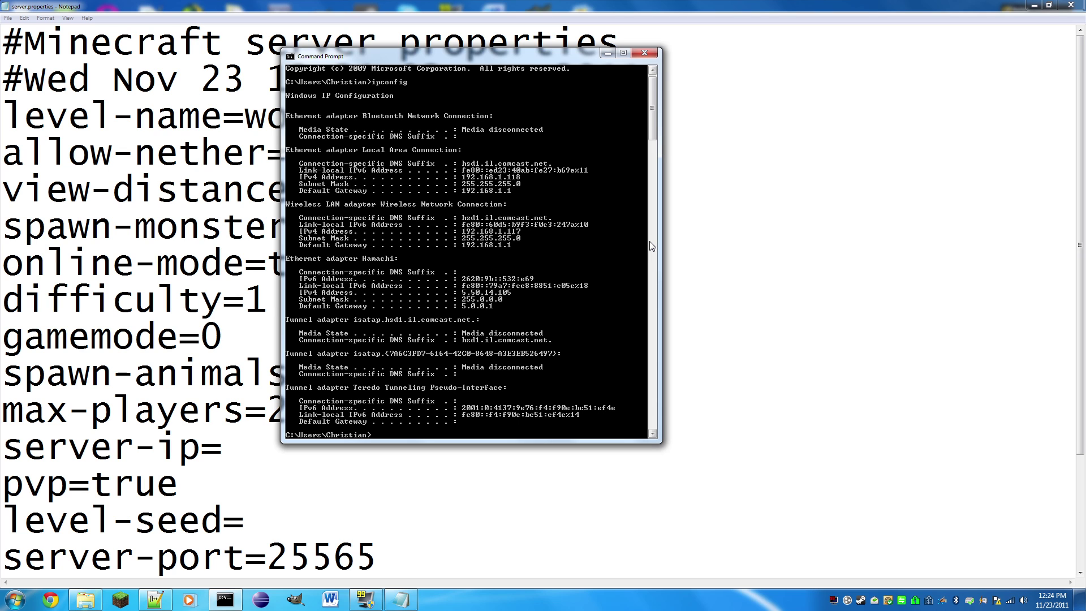
Enter 192 after server-ip= and discard a guessed remainder of the address.
{"action": "left_click", "coordinate": [639, 52]}
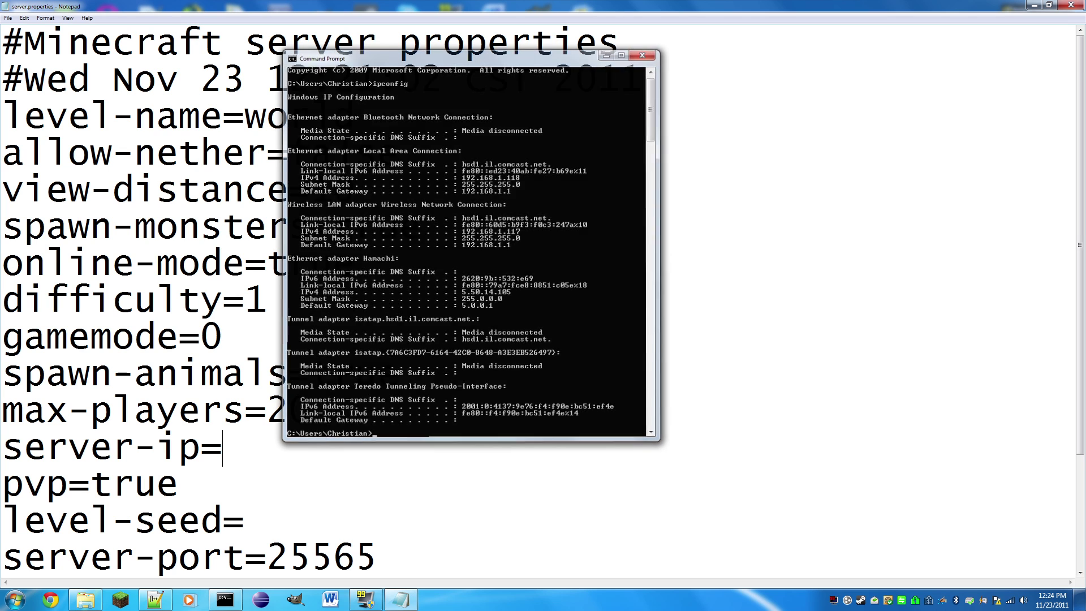
{"action": "type", "text": "192"}
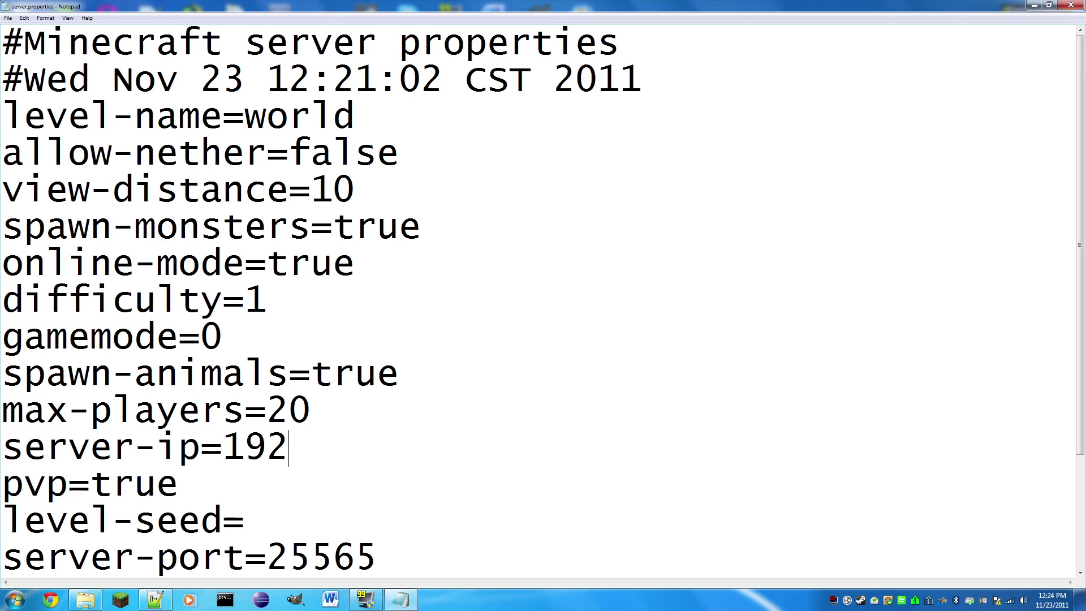
{"action": "type", "text": "."}
{"action": "key", "text": "BackSpace"}
{"action": "type", "text": ".16.177"}
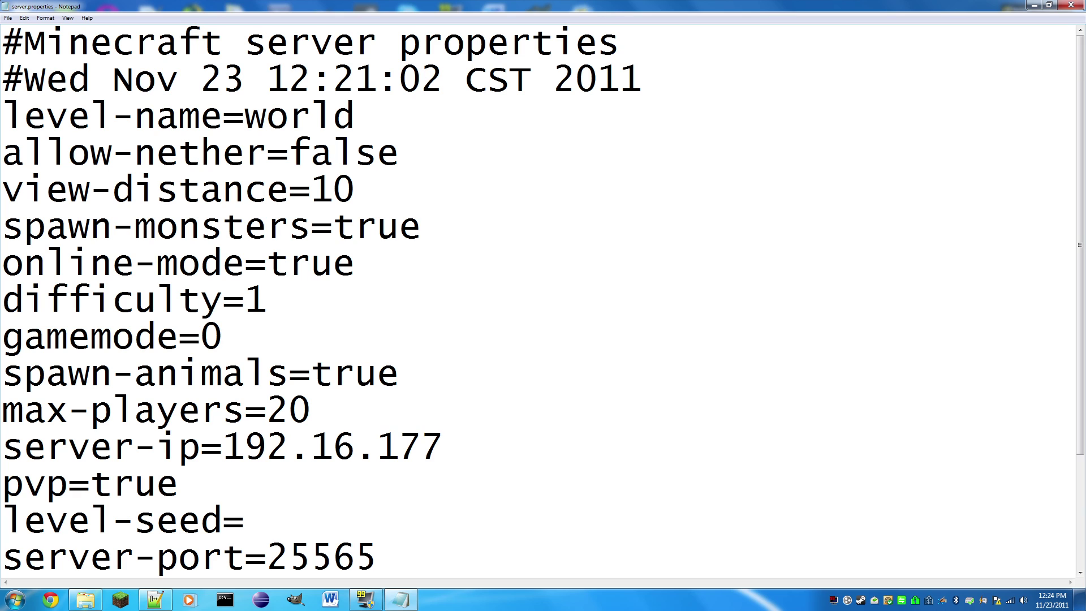
{"action": "key", "text": "BackSpace"}
{"action": "key", "text": "BackSpace"}
{"action": "key", "text": "BackSpace"}
{"action": "key", "text": "BackSpace"}
{"action": "key", "text": "BackSpace"}
{"action": "key", "text": "BackSpace"}
{"action": "key", "text": "BackSpace"}
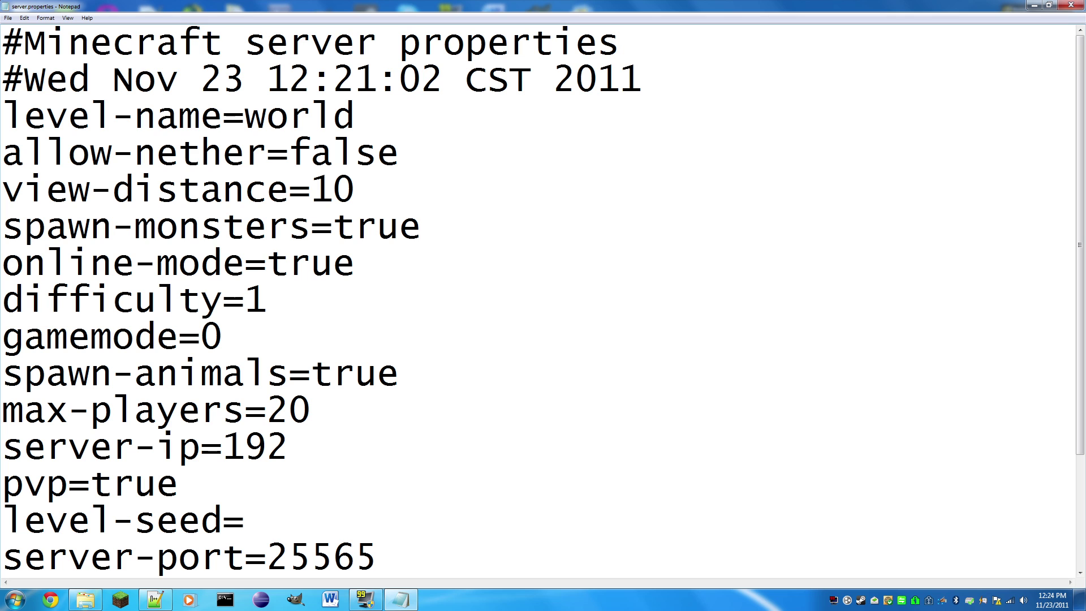
Look up the IPv4 address with ipconfig and complete server-ip as 192.168.1.117.
{"action": "key", "text": "super+6"}
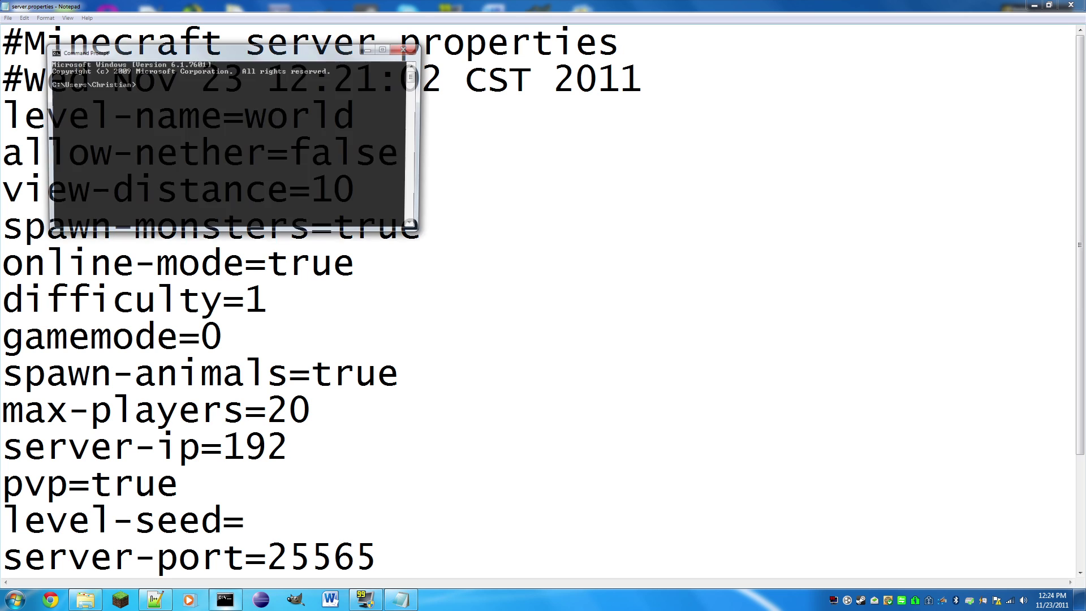
{"action": "type", "text": "ipcon"}
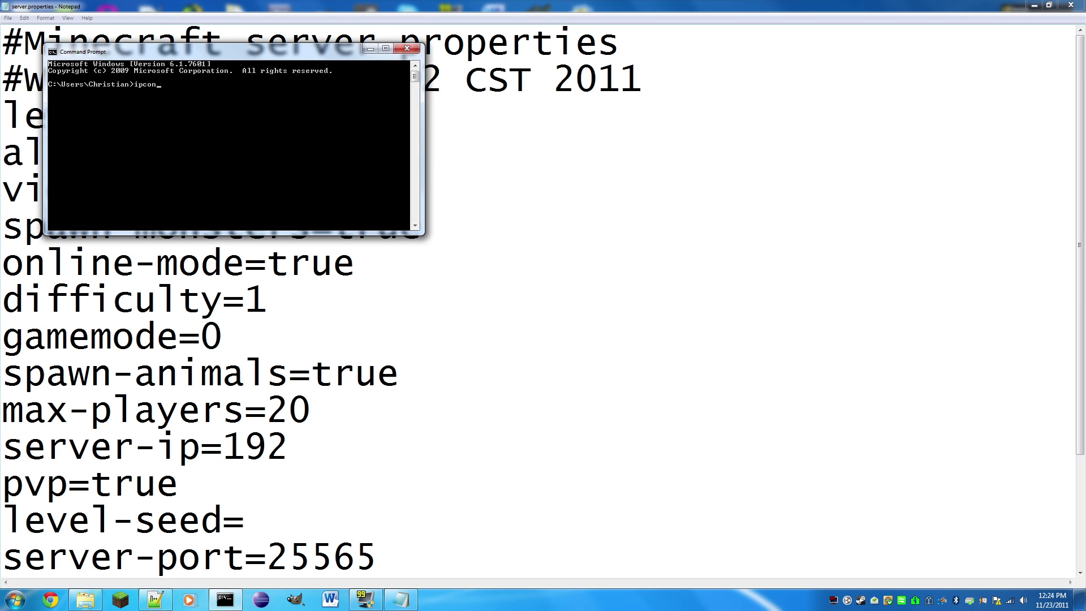
{"action": "type", "text": "fig"}
{"action": "key", "text": "Return"}
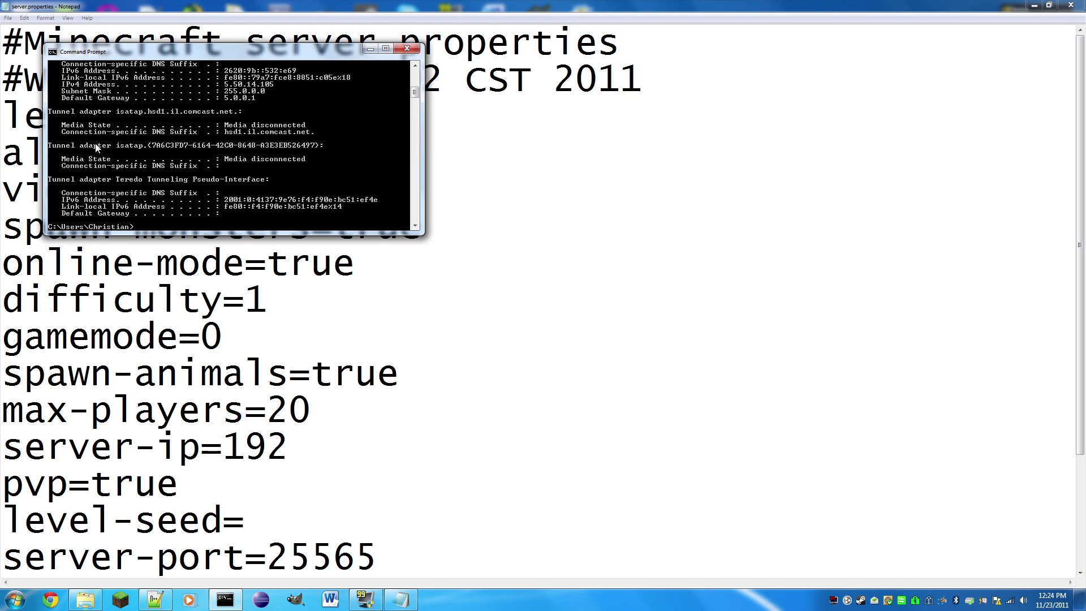
{"action": "scroll", "coordinate": [269, 124], "scroll_direction": "up", "scroll_amount": 2}
{"action": "scroll", "coordinate": [269, 125], "scroll_direction": "up", "scroll_amount": 1}
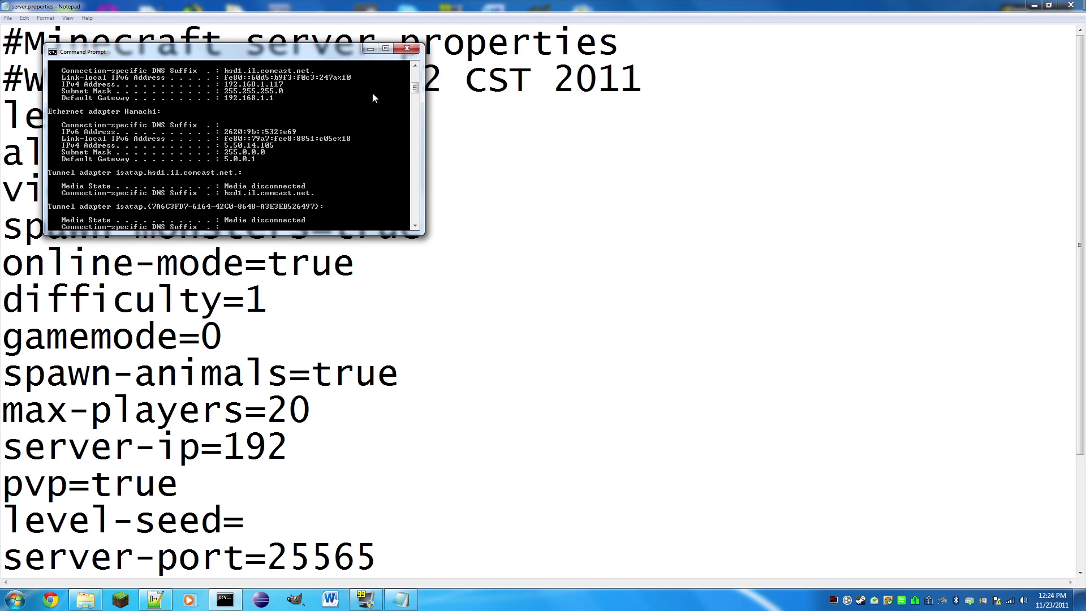
{"action": "left_click", "coordinate": [370, 48]}
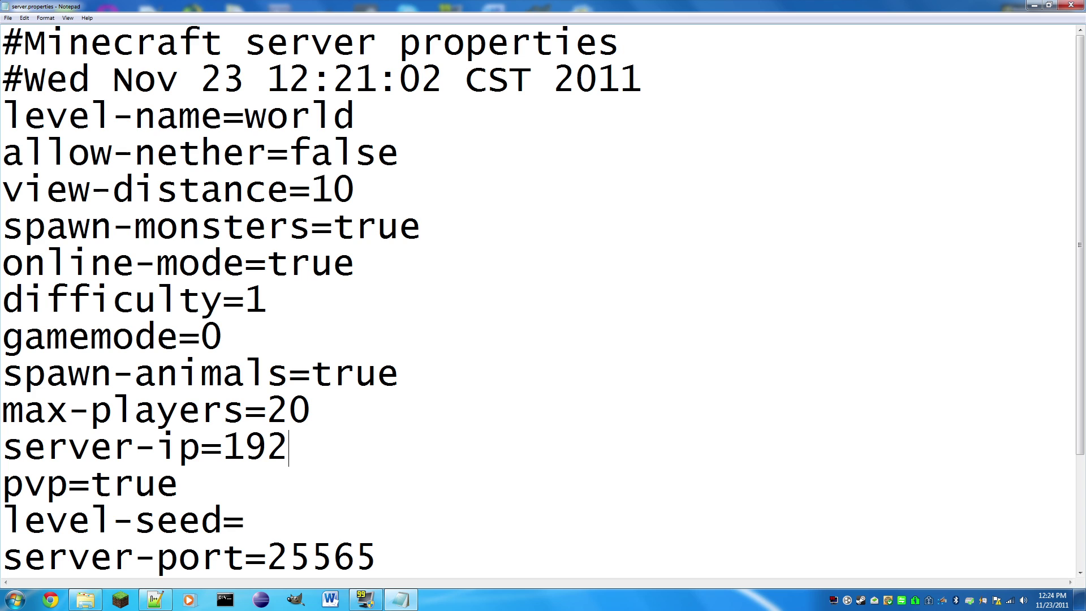
{"action": "type", "text": ".168.1.1"}
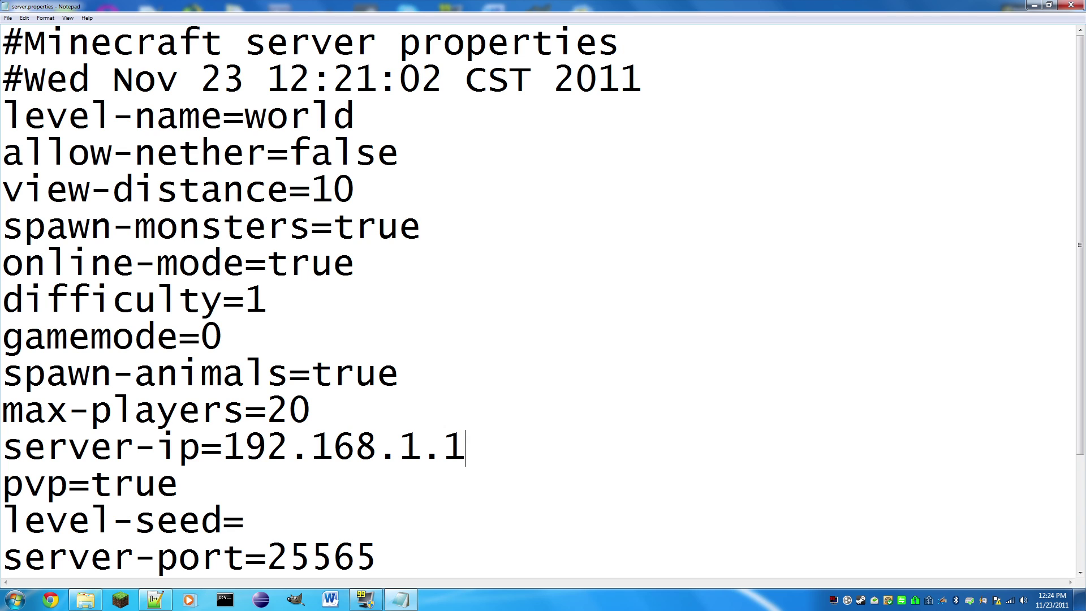
{"action": "type", "text": "17"}
{"action": "scroll", "coordinate": [543, 300], "scroll_direction": "down", "scroll_amount": 2}
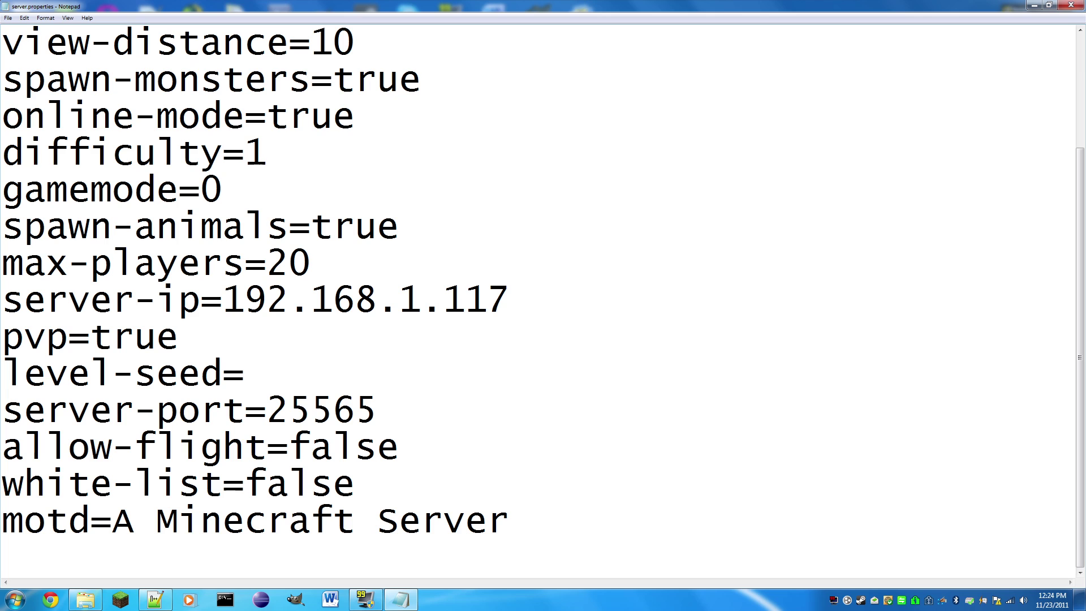
Change the server-port value from 25565 to 25564.
{"action": "key", "text": "Down"}
{"action": "key", "text": "shift+Left"}
{"action": "key", "text": "shift+Left"}
{"action": "key", "text": "shift+Left"}
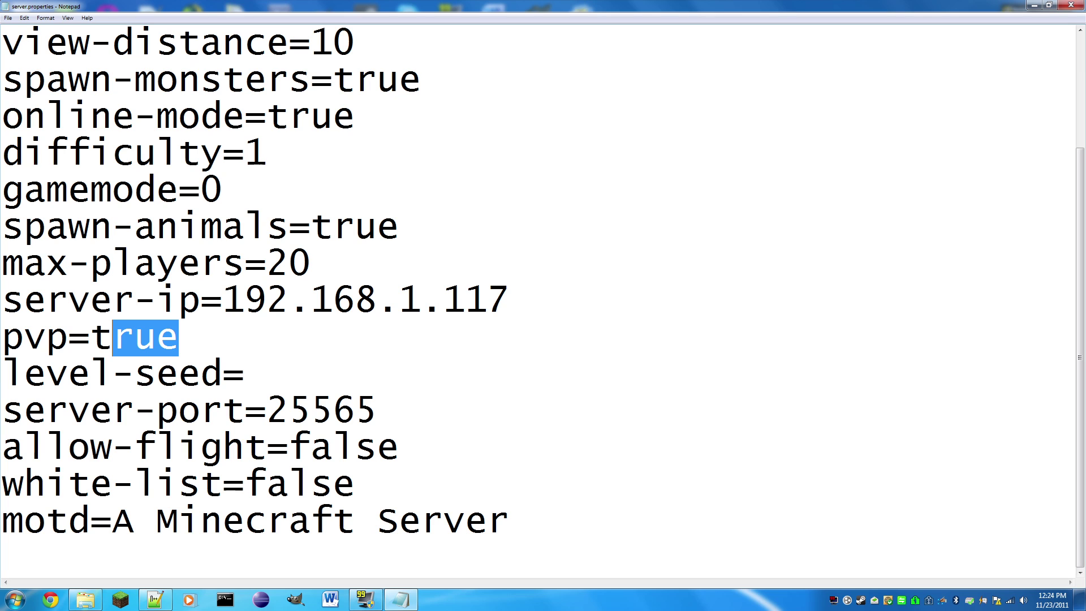
{"action": "key", "text": "shift+Left"}
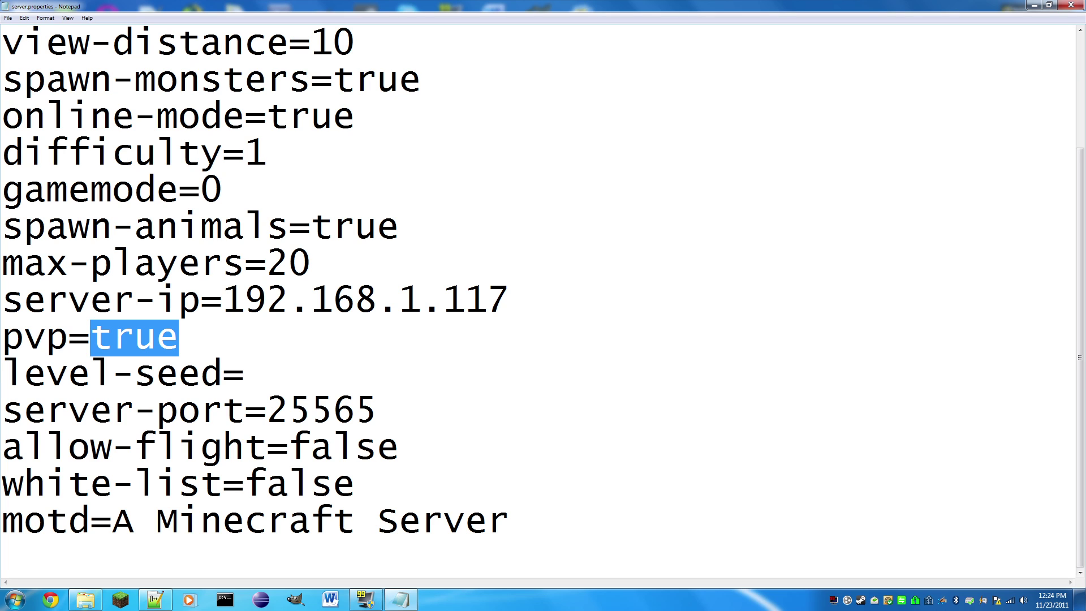
{"action": "key", "text": "Down"}
{"action": "key", "text": "End"}
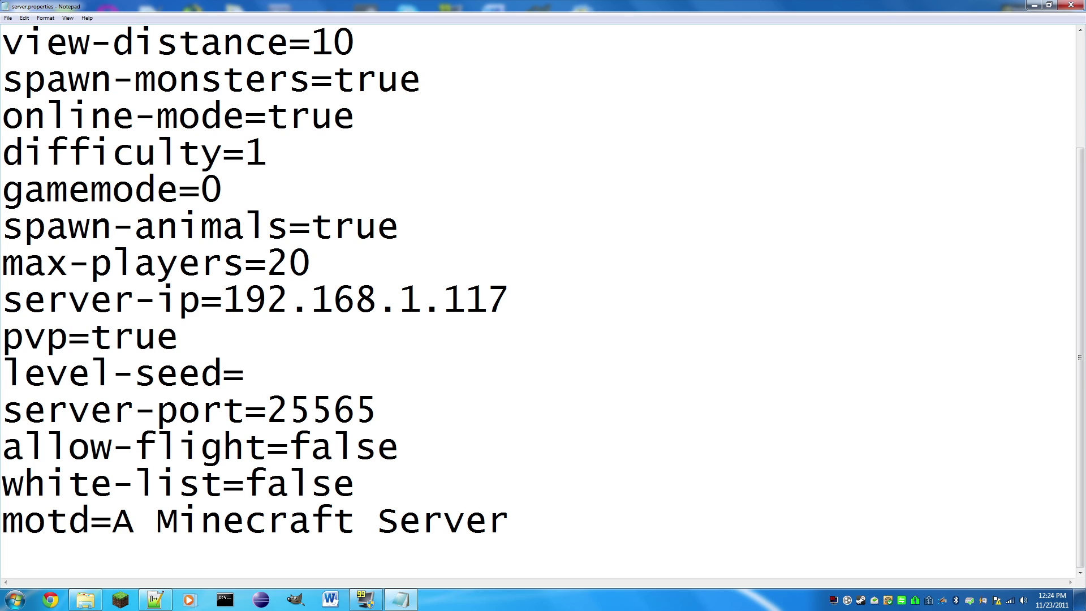
{"action": "key", "text": "Down"}
{"action": "key", "text": "End"}
{"action": "key", "text": "Left"}
{"action": "key", "text": "Left"}
{"action": "key", "text": "shift+Left"}
{"action": "key", "text": "shift+Left"}
{"action": "key", "text": "Down"}
{"action": "key", "text": "End"}
{"action": "key", "text": "Up"}
{"action": "key", "text": "shift+Left"}
{"action": "key", "text": "shift+Left"}
{"action": "key", "text": "shift+Left"}
{"action": "key", "text": "shift+Left"}
{"action": "key", "text": "shift+Left"}
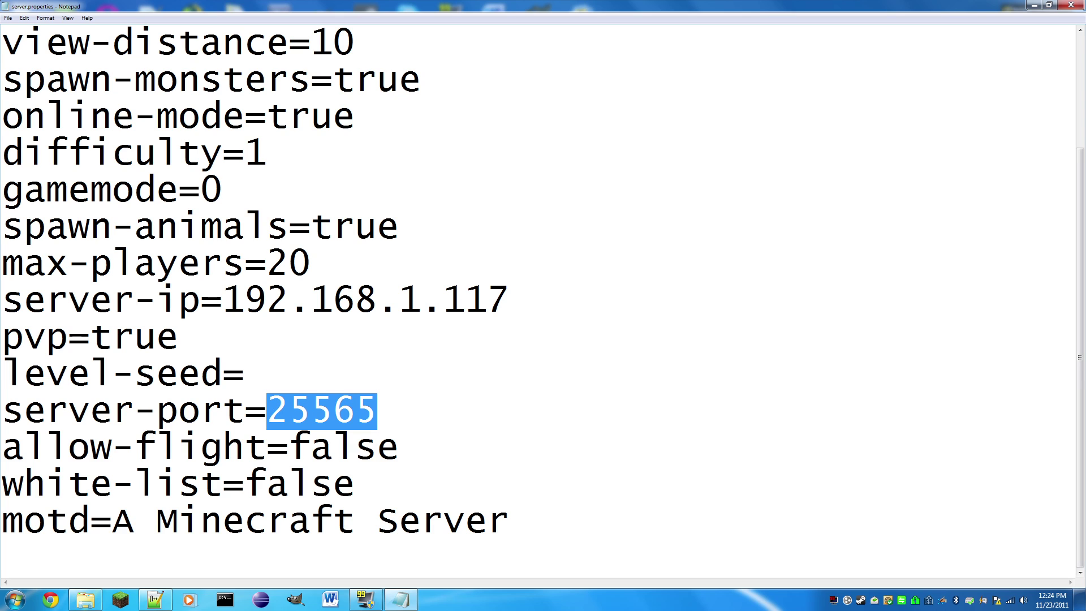
{"action": "key", "text": "End"}
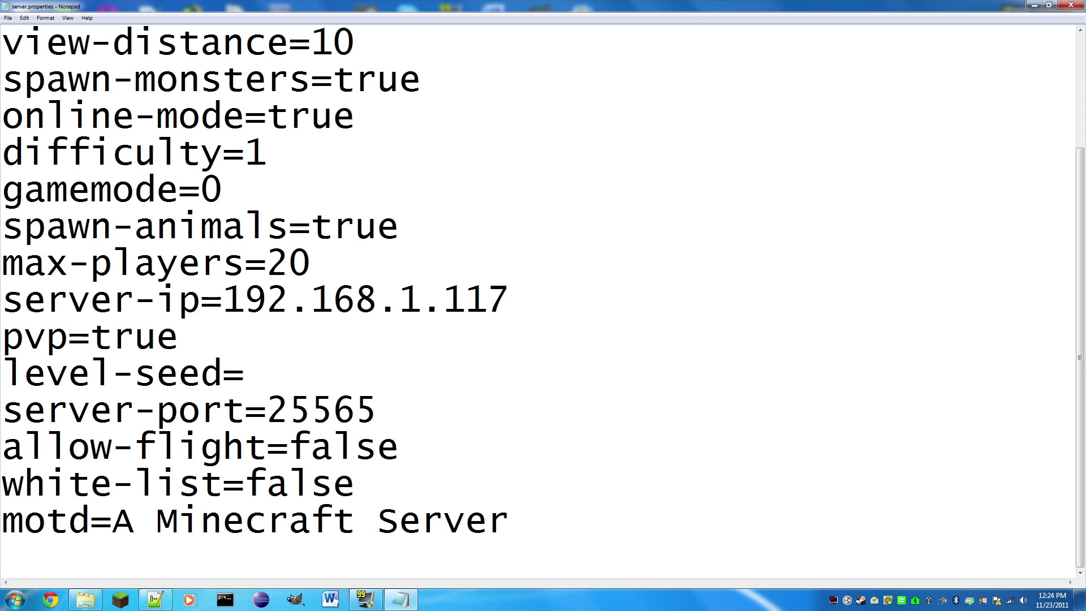
{"action": "key", "text": "BackSpace"}
{"action": "type", "text": "4"}
Set allow-flight to true and keep white-list set to false.
{"action": "key", "text": "Down"}
{"action": "key", "text": "End"}
{"action": "key", "text": "shift+Left"}
{"action": "key", "text": "shift+Left"}
{"action": "key", "text": "shift+Left"}
{"action": "key", "text": "shift+Left"}
{"action": "key", "text": "shift+Left"}
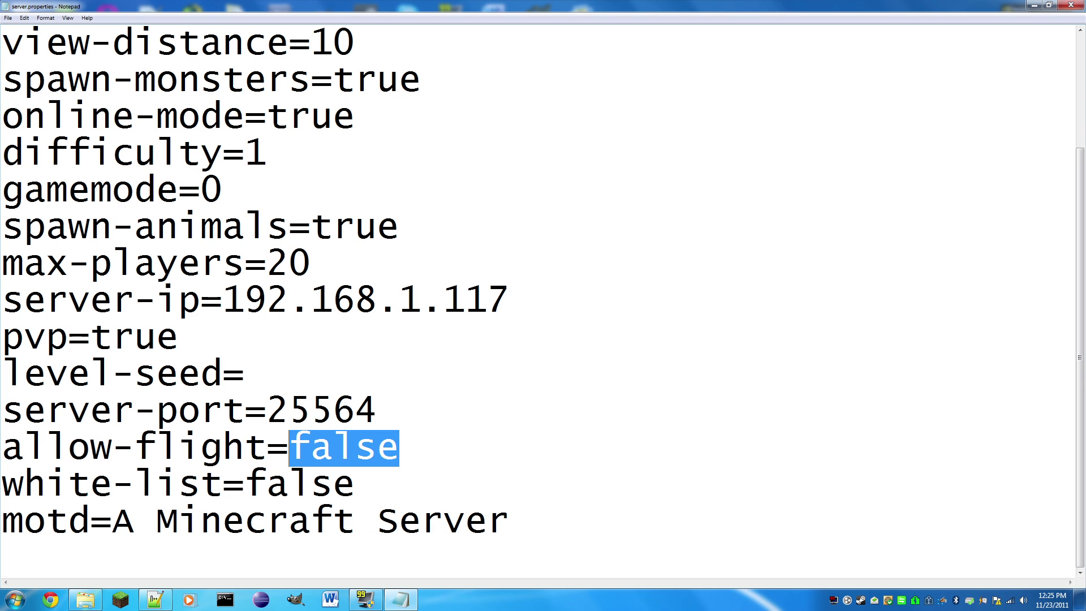
{"action": "type", "text": "true"}
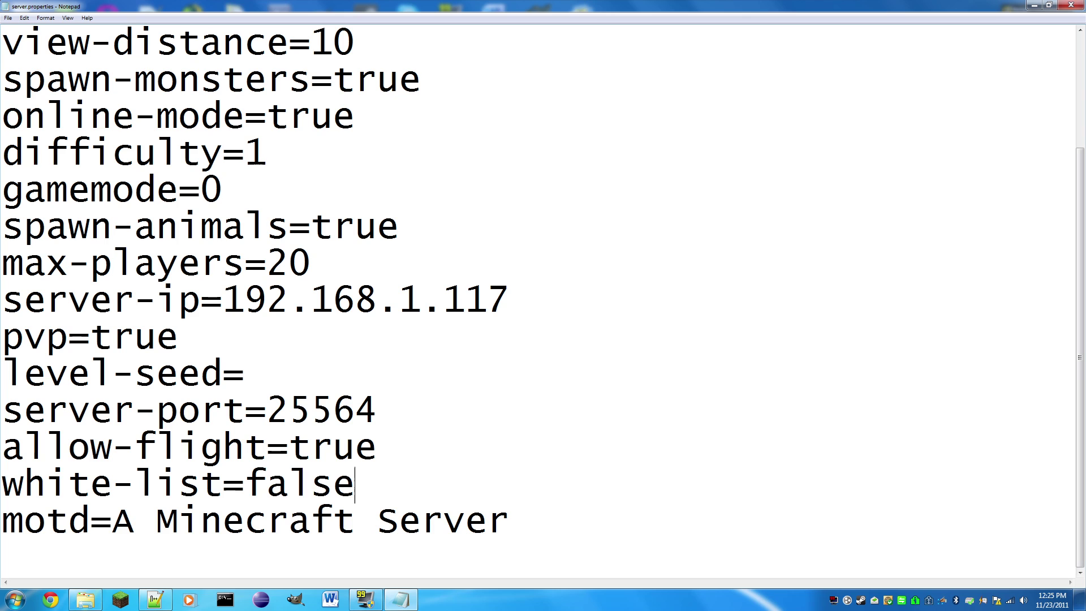
{"action": "key", "text": "shift+Left"}
{"action": "key", "text": "shift+Left"}
{"action": "key", "text": "shift+Left"}
{"action": "key", "text": "shift+Left"}
{"action": "key", "text": "shift+Left"}
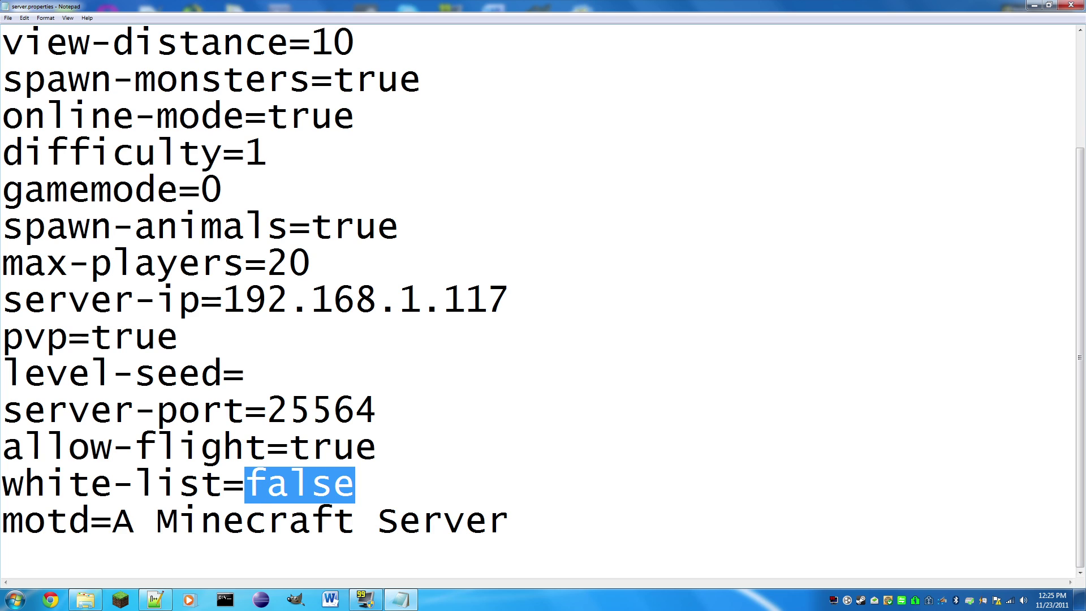
{"action": "type", "text": "tu"}
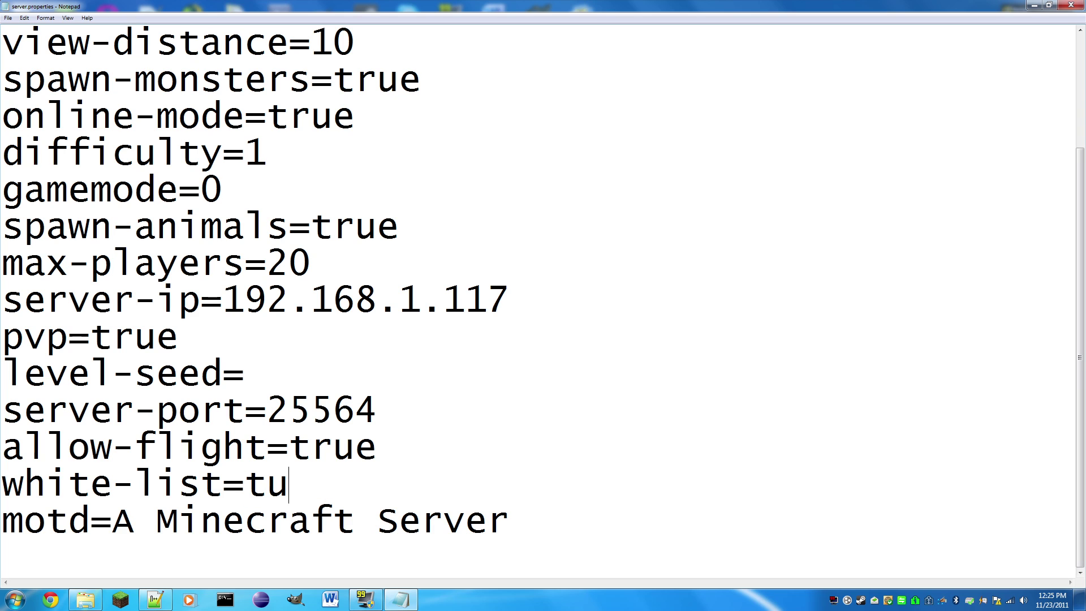
{"action": "key", "text": "BackSpace"}
{"action": "type", "text": "rue"}
{"action": "key", "text": "BackSpace"}
{"action": "key", "text": "BackSpace"}
{"action": "key", "text": "BackSpace"}
{"action": "key", "text": "BackSpace"}
{"action": "type", "text": "false"}
Replace the motd text with 'HERROOOO YOUTUBE.'.
{"action": "key", "text": "Down"}
{"action": "key", "text": "End"}
{"action": "key", "text": "shift+Left"}
{"action": "key", "text": "shift+Left"}
{"action": "key", "text": "shift+Left"}
{"action": "key", "text": "shift+Left"}
{"action": "key", "text": "shift+Left"}
{"action": "key", "text": "shift+Left"}
{"action": "key", "text": "shift+Left"}
{"action": "key", "text": "shift+Left"}
{"action": "key", "text": "shift+Left"}
{"action": "key", "text": "shift+Left"}
{"action": "key", "text": "shift+Left"}
{"action": "key", "text": "shift+Left"}
{"action": "key", "text": "shift+Left"}
{"action": "key", "text": "shift+Left"}
{"action": "key", "text": "shift+Left"}
{"action": "key", "text": "shift+Left"}
{"action": "key", "text": "shift+Left"}
{"action": "key", "text": "shift+Left"}
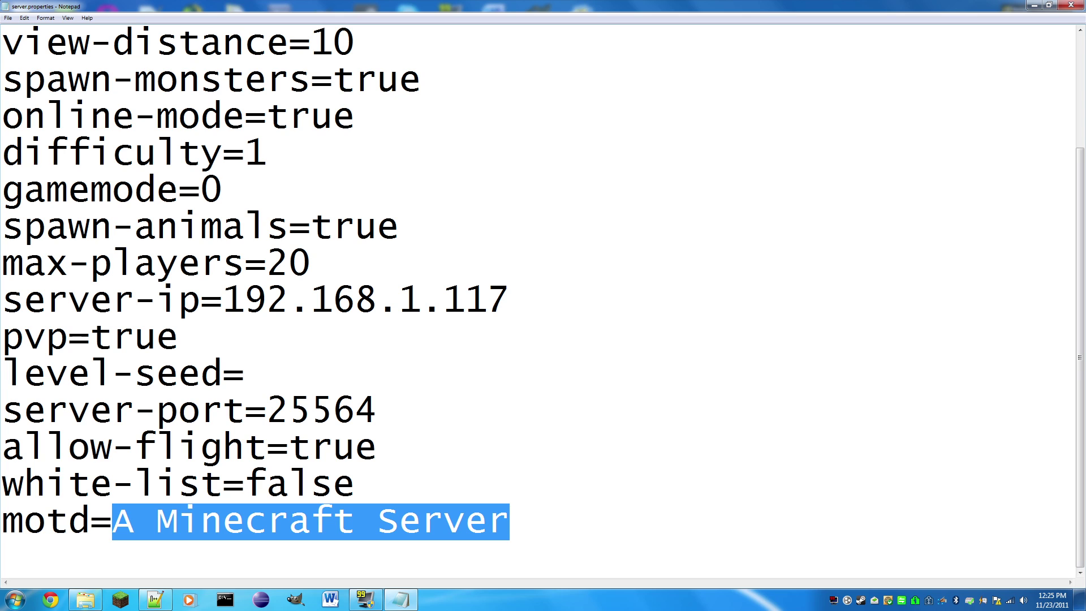
{"action": "type", "text": "HERR"}
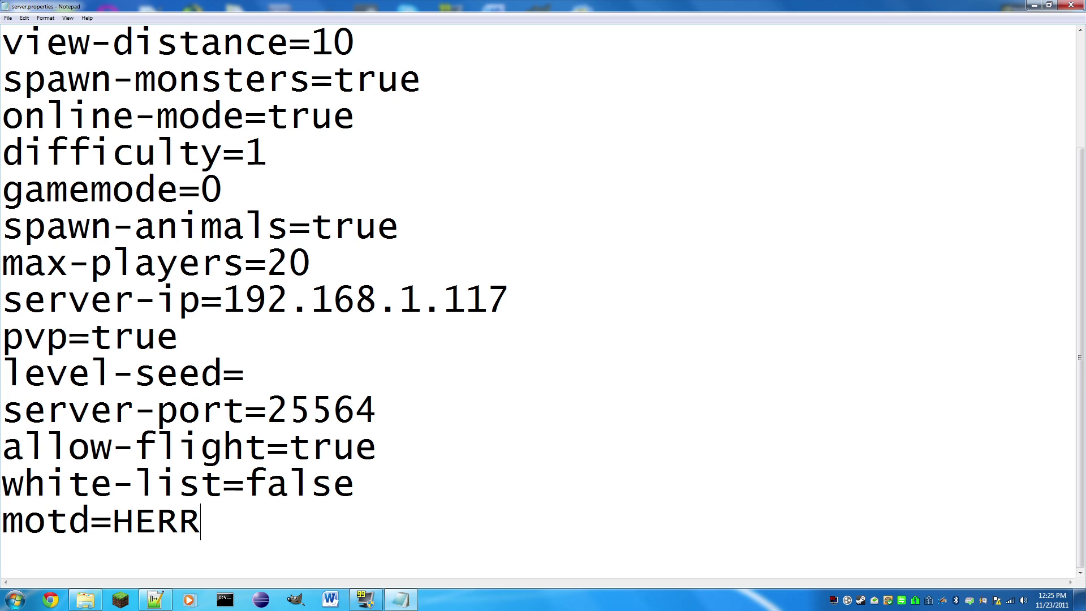
{"action": "type", "text": "OOOO YOUT"}
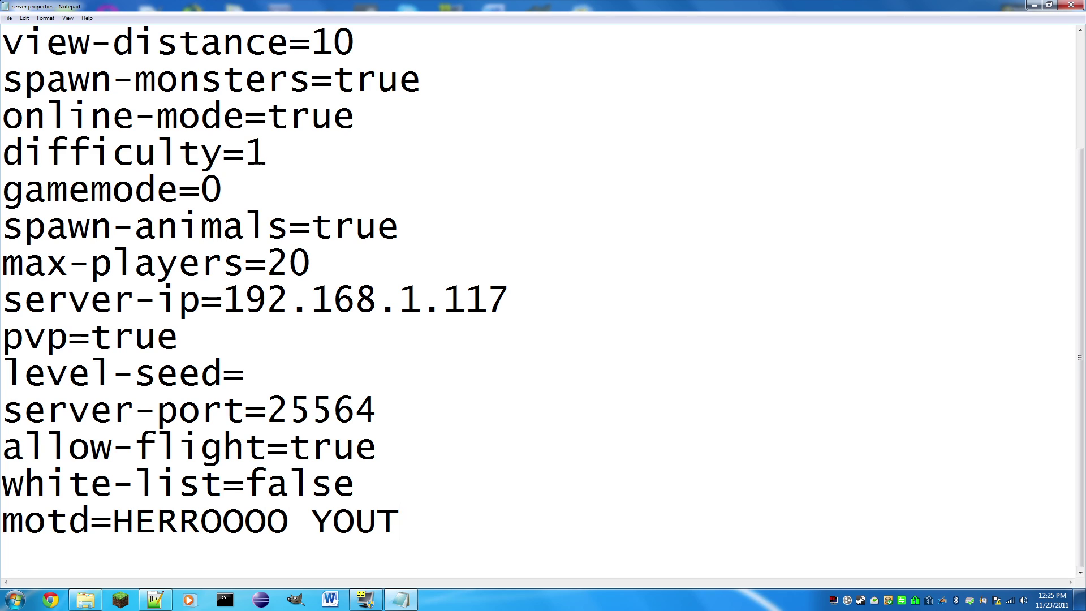
{"action": "type", "text": "UBE."}
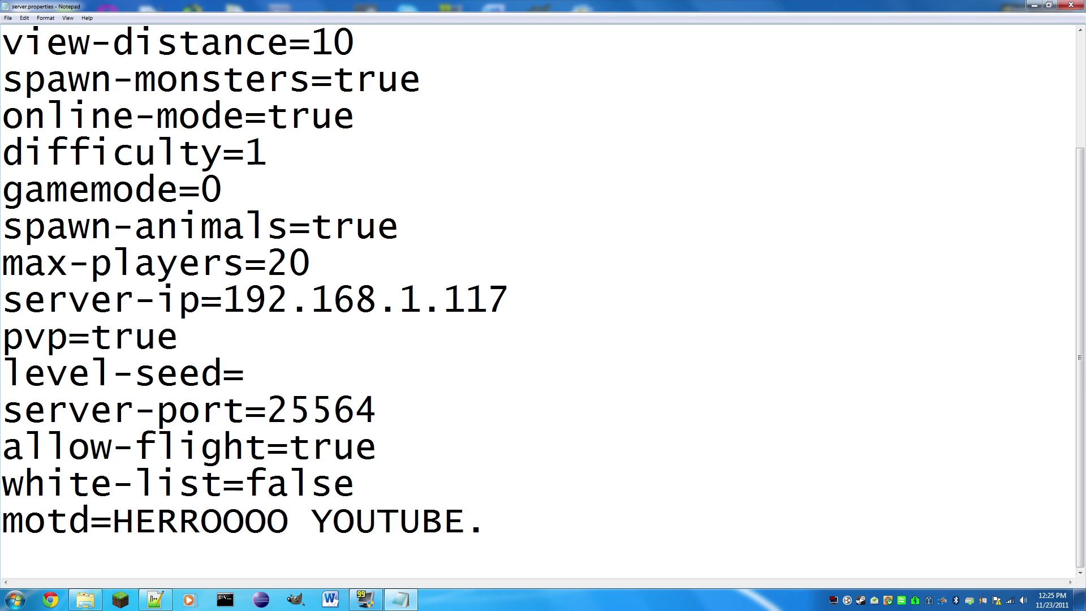
Set Notepad's font size to 12 point via Format > Font.
{"action": "scroll", "coordinate": [543, 301], "scroll_direction": "up", "scroll_amount": 2}
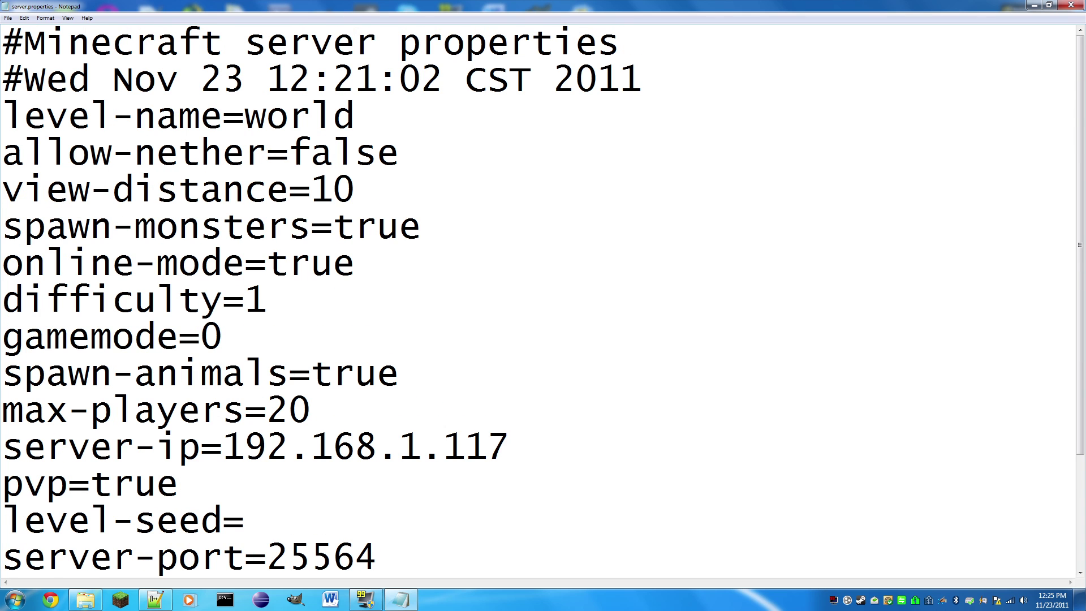
{"action": "scroll", "coordinate": [543, 300], "scroll_direction": "down", "scroll_amount": 2}
{"action": "scroll", "coordinate": [543, 301], "scroll_direction": "up", "scroll_amount": 2}
{"action": "left_click", "coordinate": [46, 17]}
{"action": "left_click", "coordinate": [28, 46]}
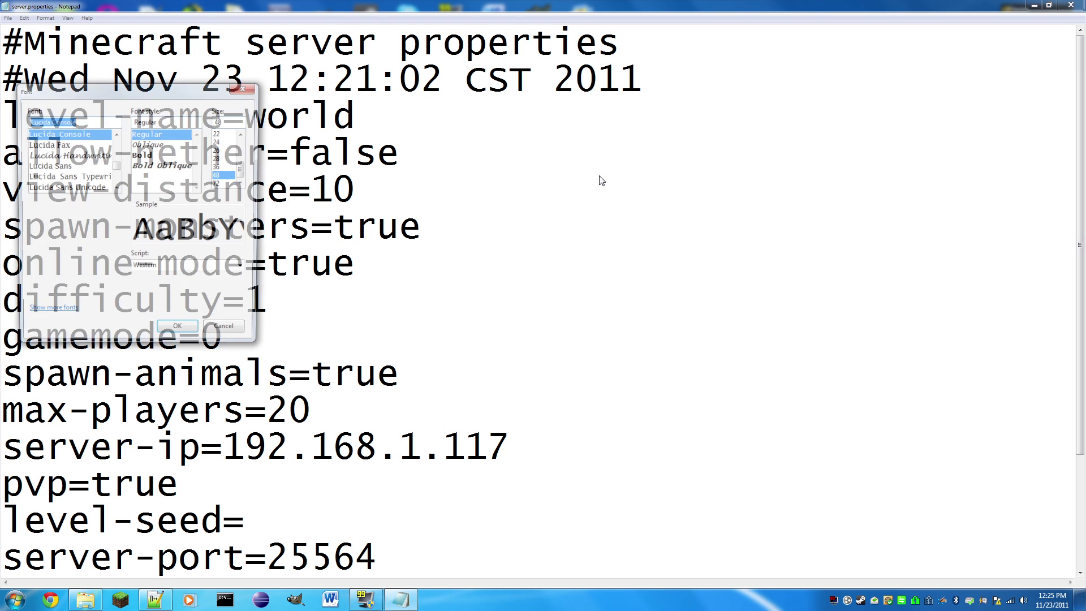
{"action": "left_click_drag", "start_coordinate": [243, 170], "coordinate": [244, 154]}
{"action": "left_click", "coordinate": [220, 141]}
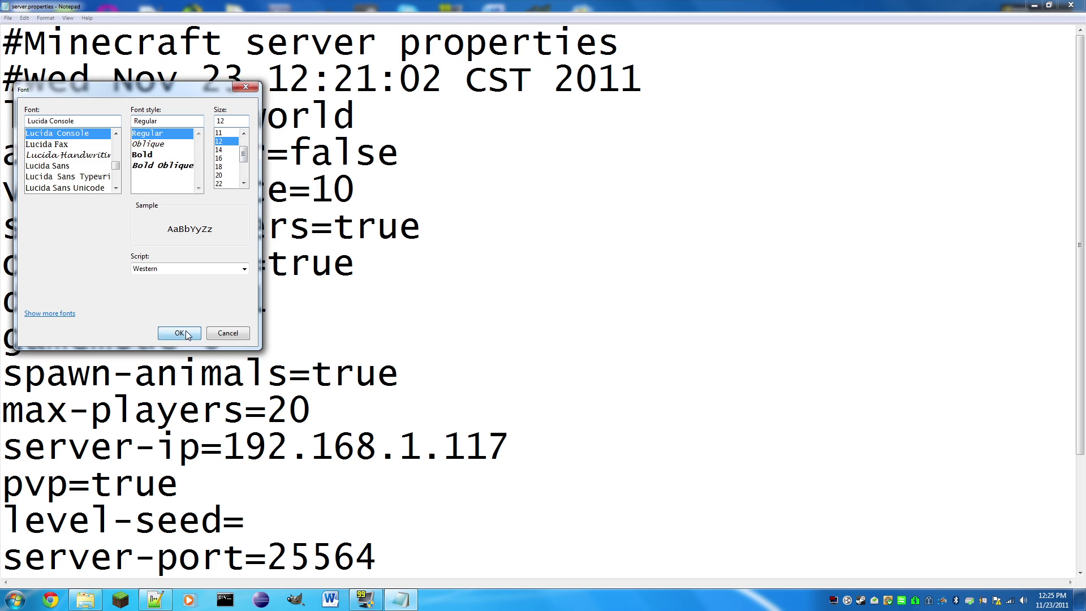
{"action": "left_click", "coordinate": [176, 332]}
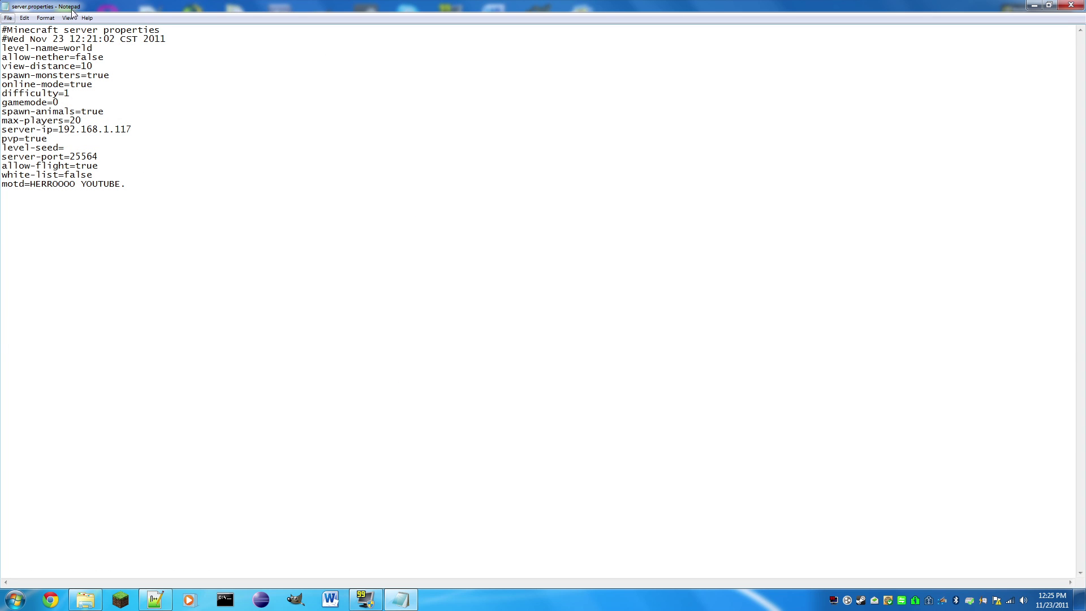
Create a new text document named start in the server folder and open it in Notepad++.
{"action": "left_click", "coordinate": [1070, 5]}
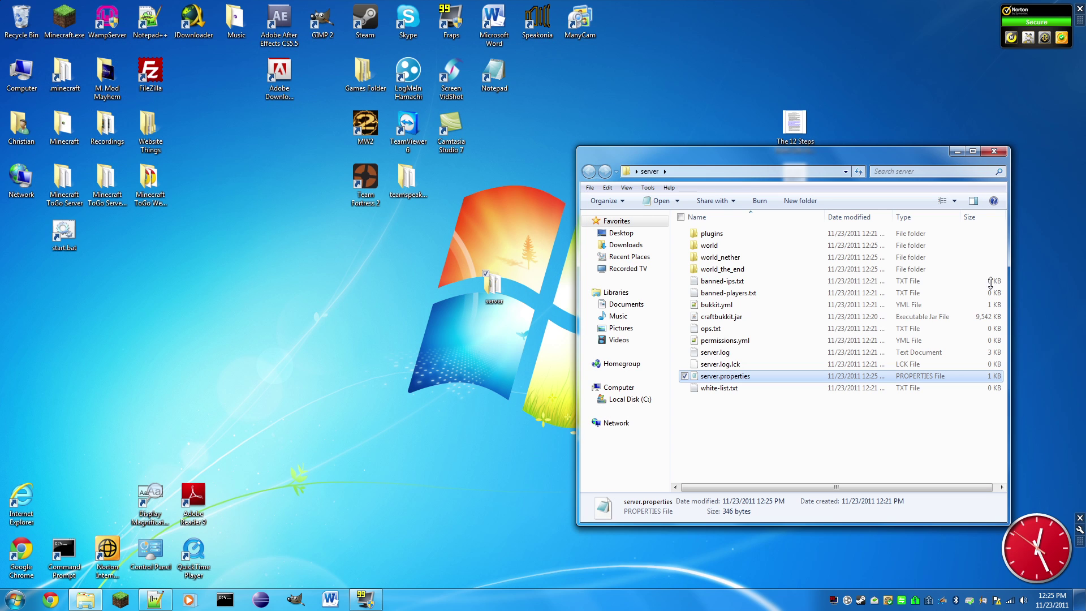
{"action": "left_click", "coordinate": [759, 413]}
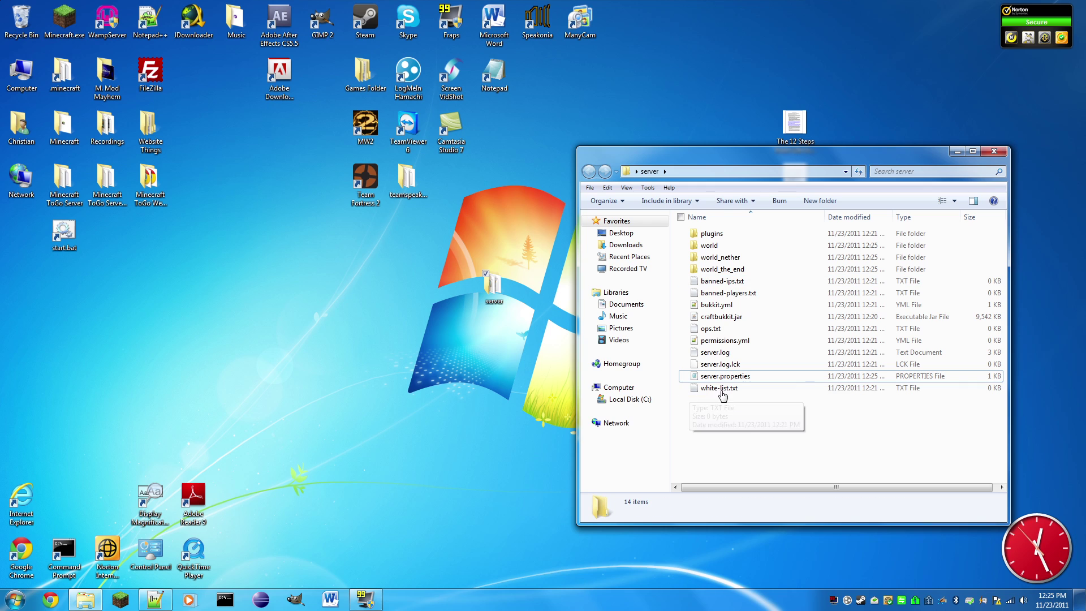
{"action": "right_click", "coordinate": [852, 436]}
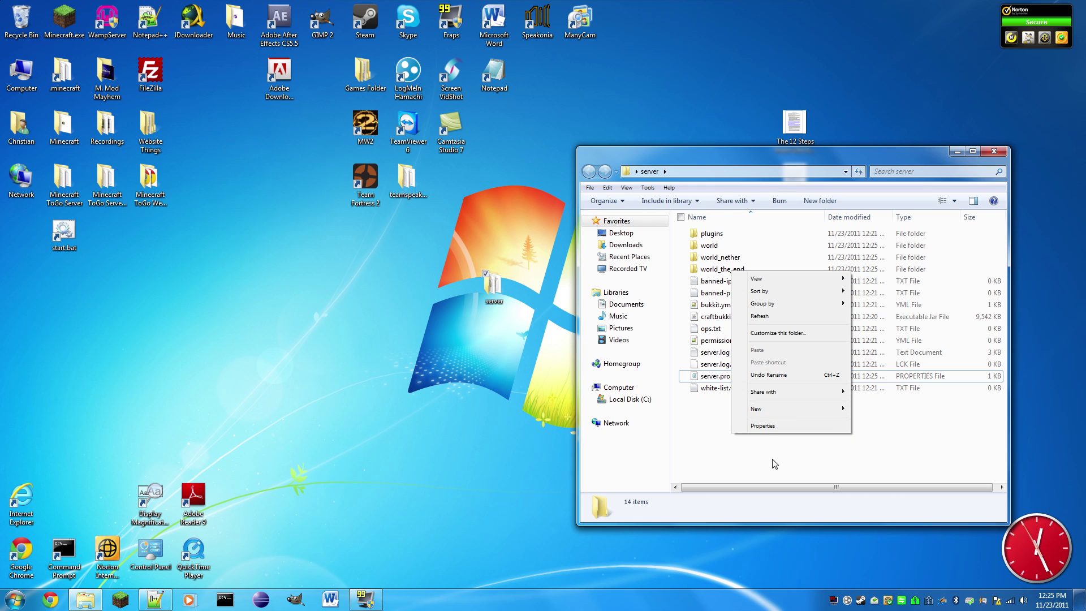
{"action": "mouse_move", "coordinate": [771, 411]}
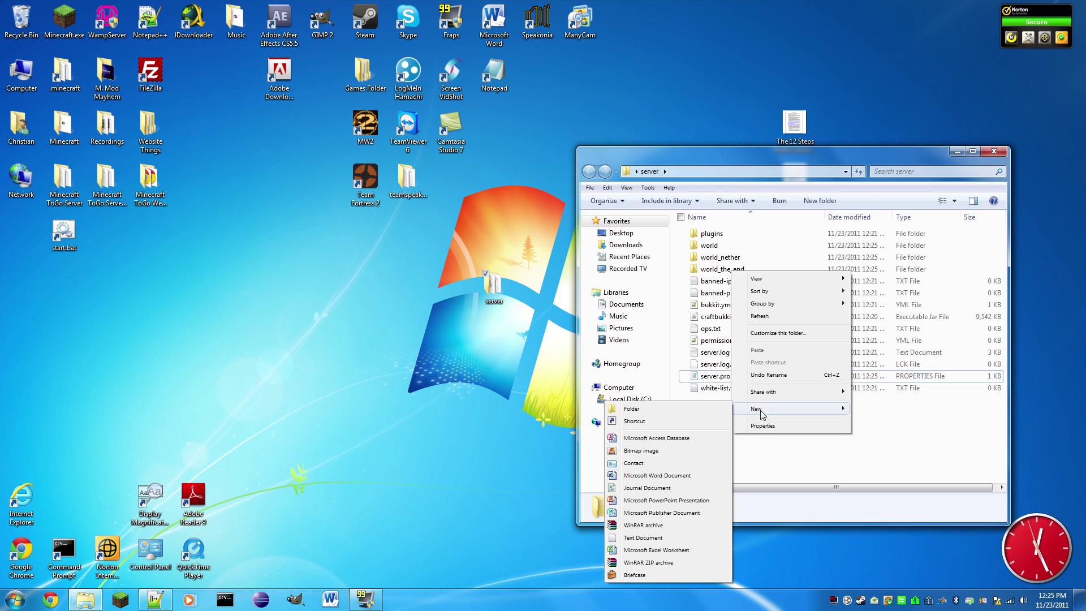
{"action": "left_click", "coordinate": [679, 538]}
{"action": "type", "text": "start.txt"}
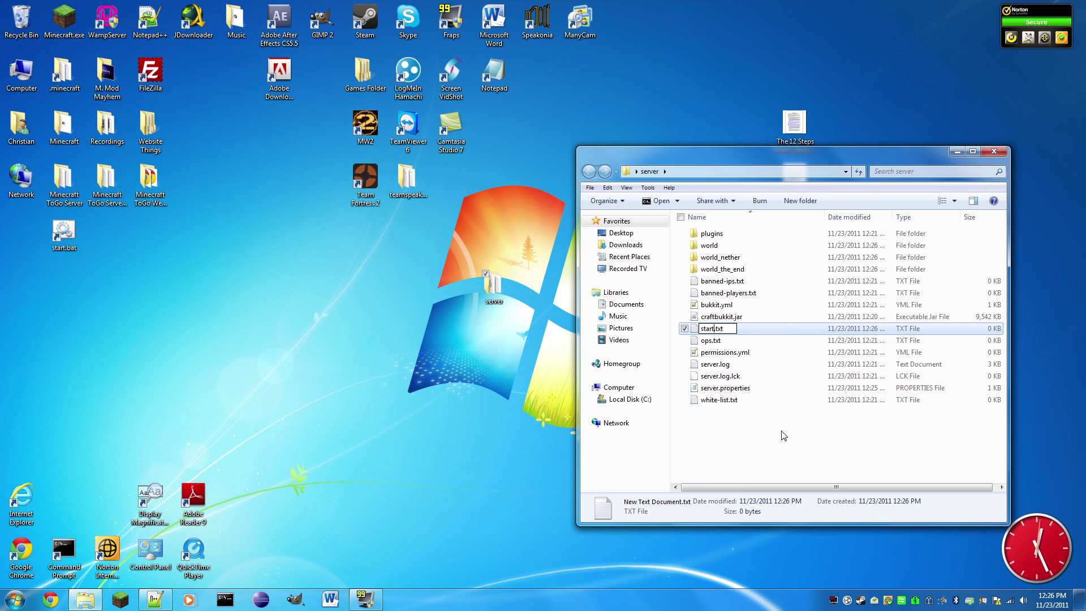
{"action": "key", "text": "Return"}
{"action": "right_click", "coordinate": [708, 388]}
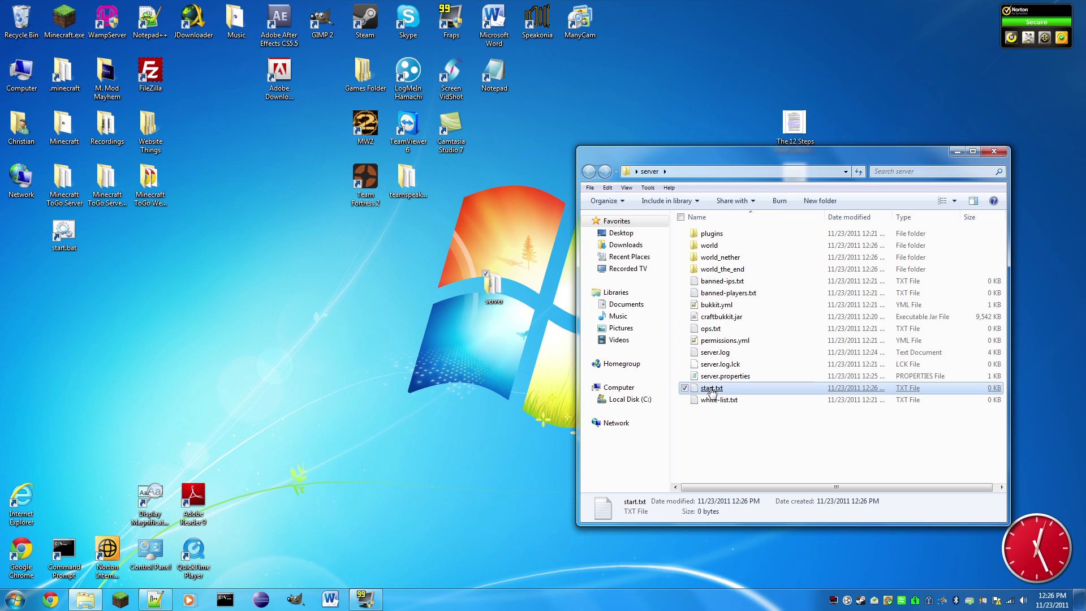
{"action": "left_click", "coordinate": [643, 166]}
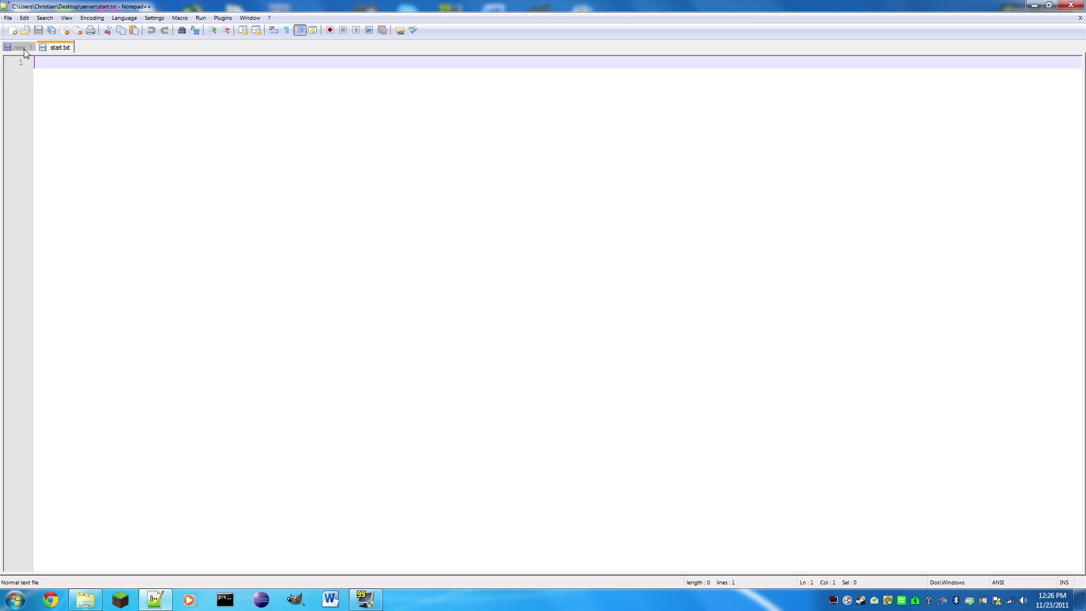
Copy the 64-bit start code (lines 7–9) from the notes into start.txt and save it.
{"action": "left_click", "coordinate": [24, 48]}
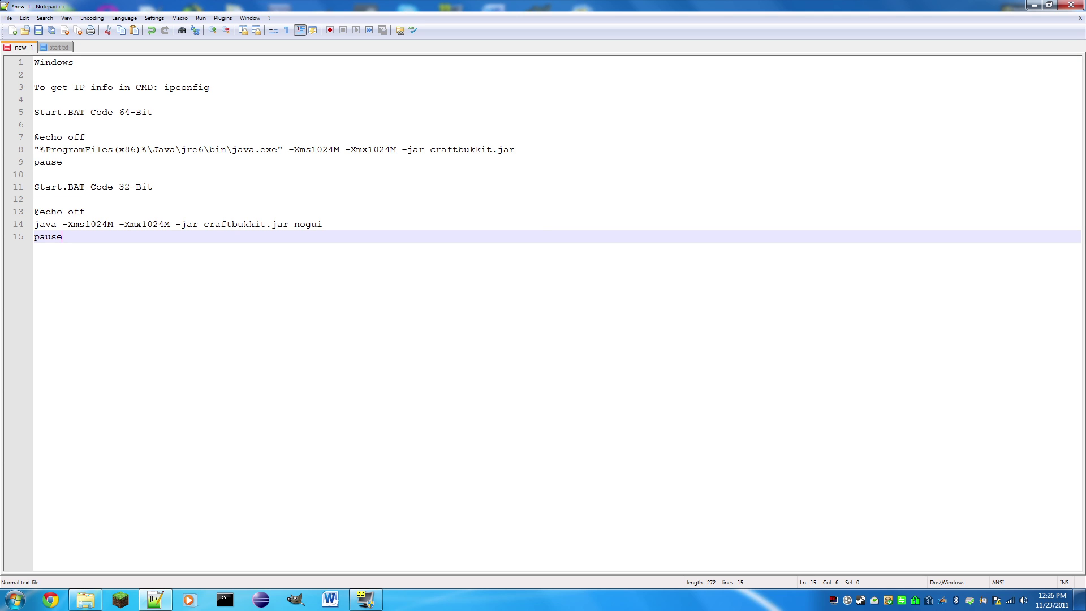
{"action": "left_click_drag", "start_coordinate": [64, 163], "coordinate": [35, 138]}
{"action": "key", "text": "ctrl+c"}
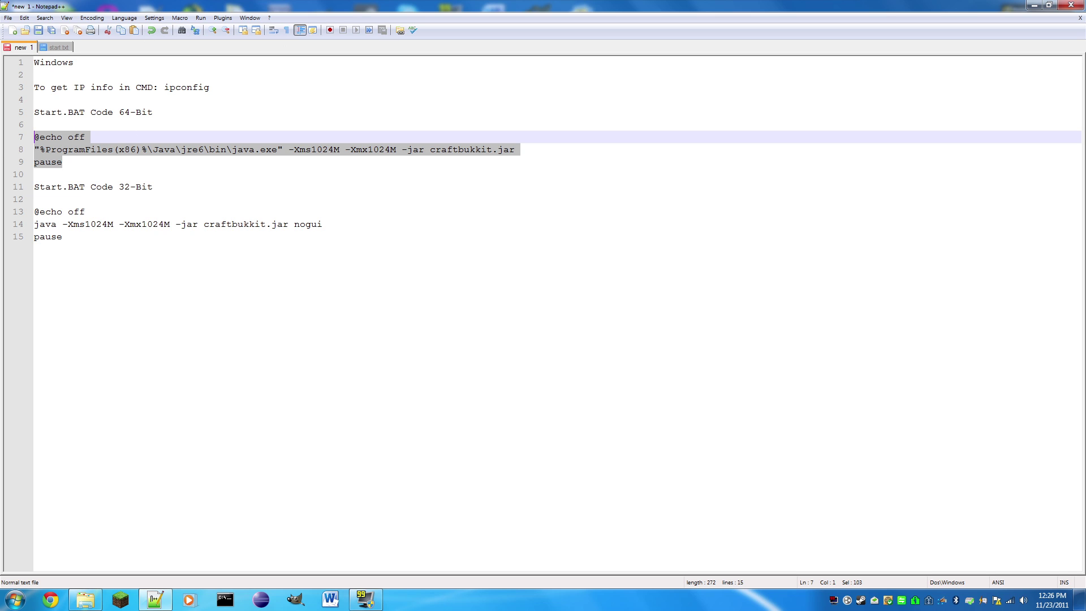
{"action": "left_click", "coordinate": [61, 48]}
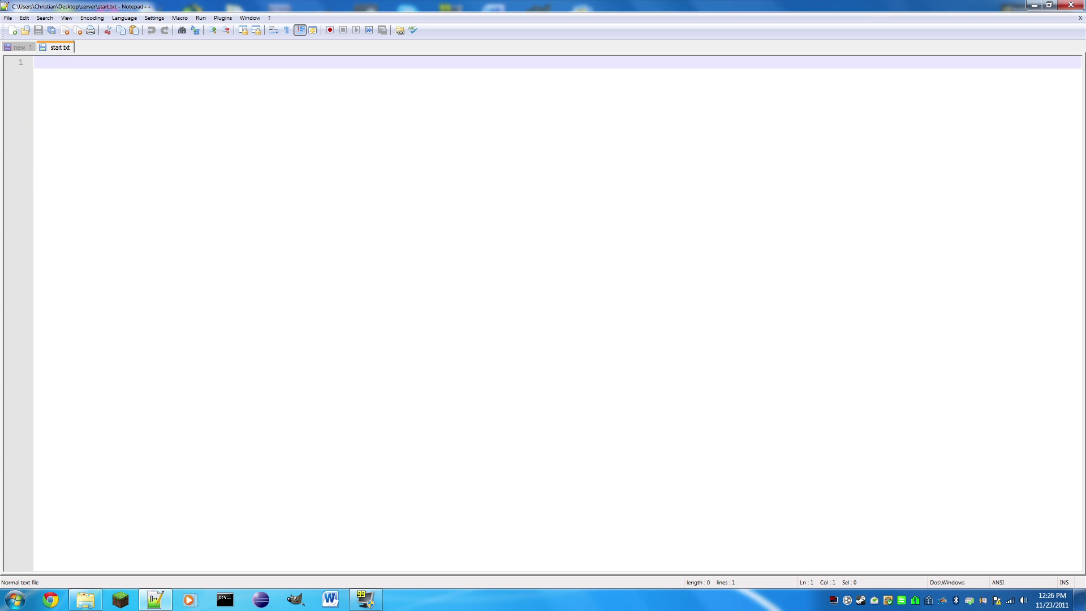
{"action": "key", "text": "ctrl+v"}
{"action": "key", "text": "ctrl+s"}
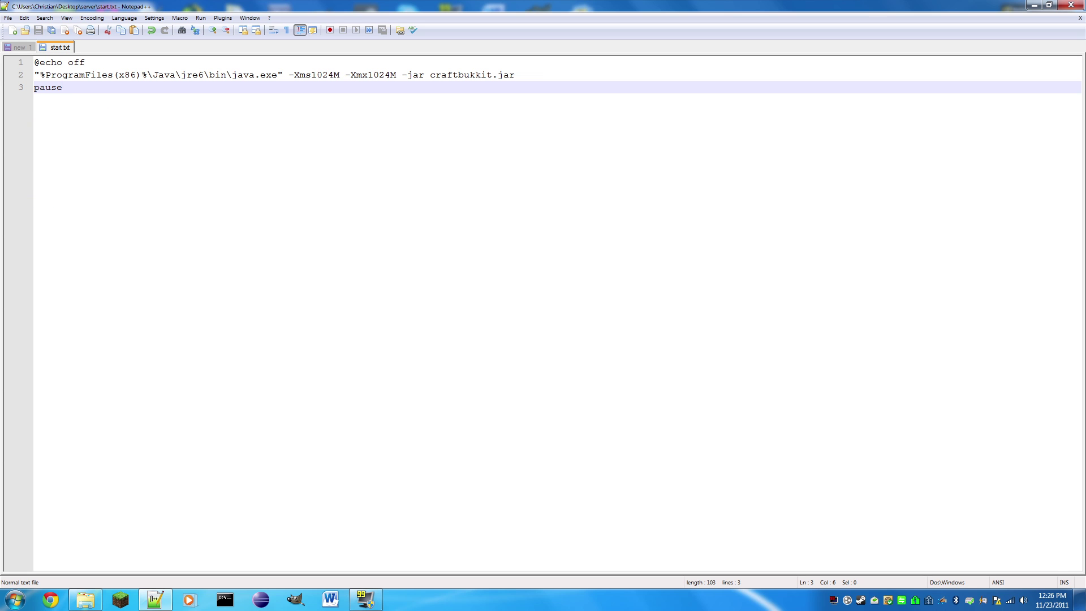
Close the start.txt tab, leave the notes unsaved, and minimize Notepad++.
{"action": "right_click", "coordinate": [58, 48]}
{"action": "left_click", "coordinate": [74, 54]}
{"action": "left_click", "coordinate": [175, 224]}
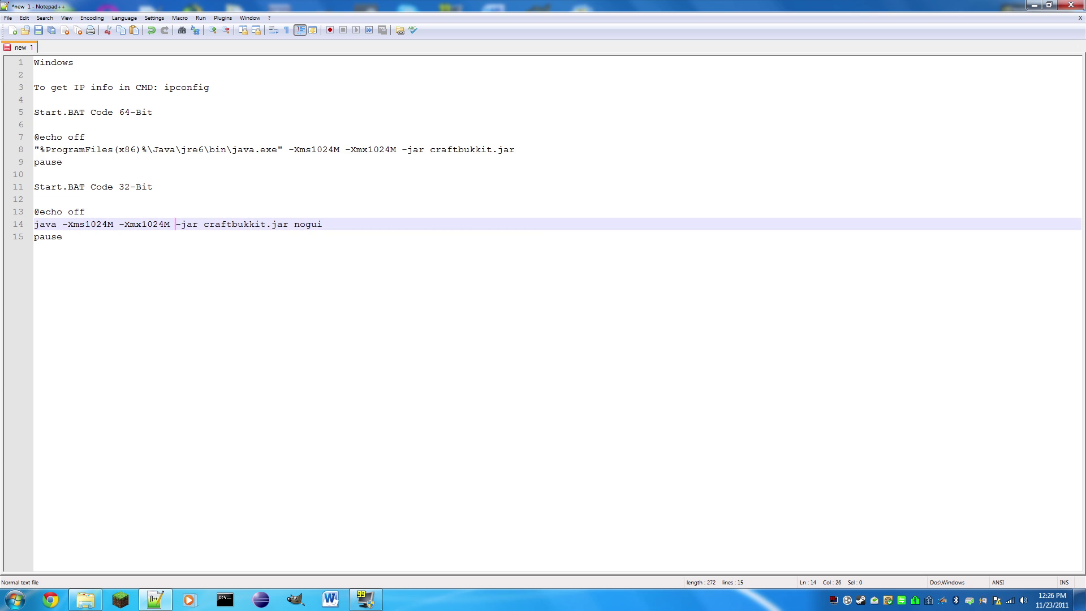
{"action": "left_click", "coordinate": [1071, 5]}
{"action": "left_click", "coordinate": [599, 336]}
{"action": "left_click", "coordinate": [1034, 5]}
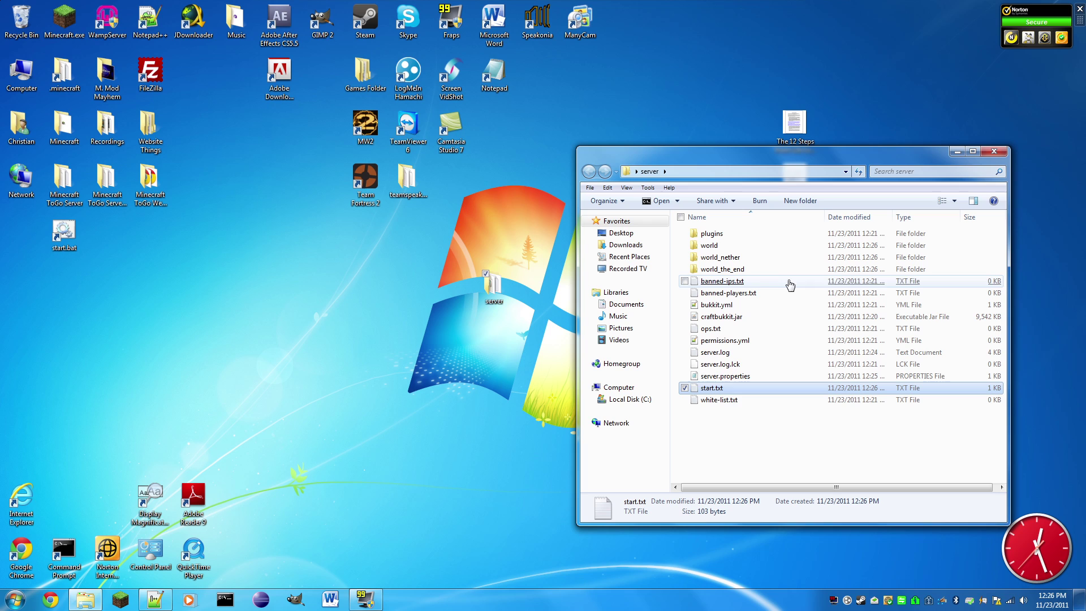
Rename start.txt to start.bat, accept the extension warning, and run it to launch the server.
{"action": "right_click", "coordinate": [708, 390]}
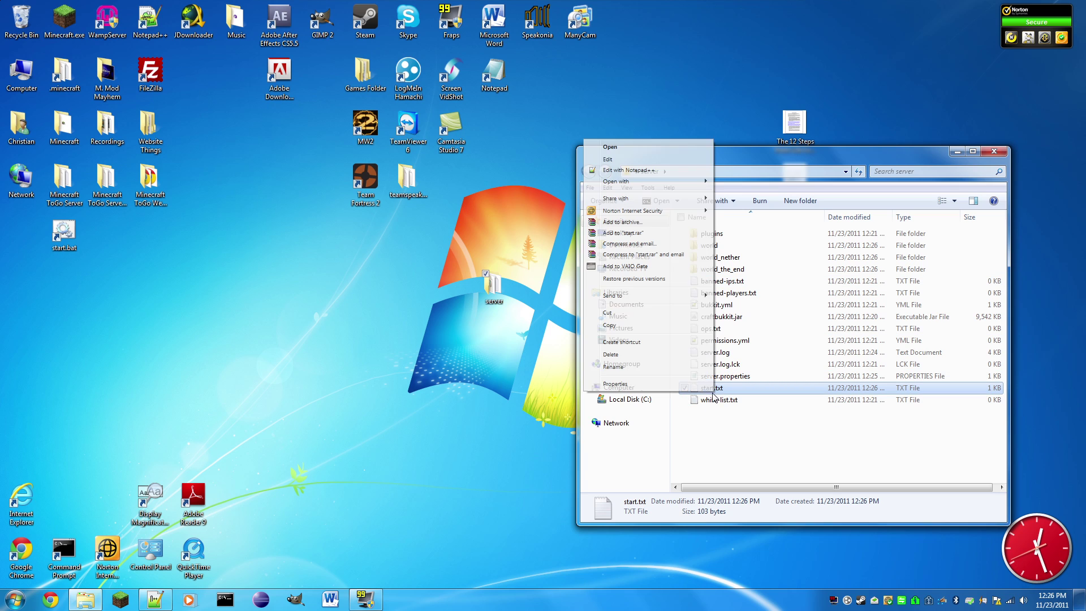
{"action": "left_click", "coordinate": [659, 366]}
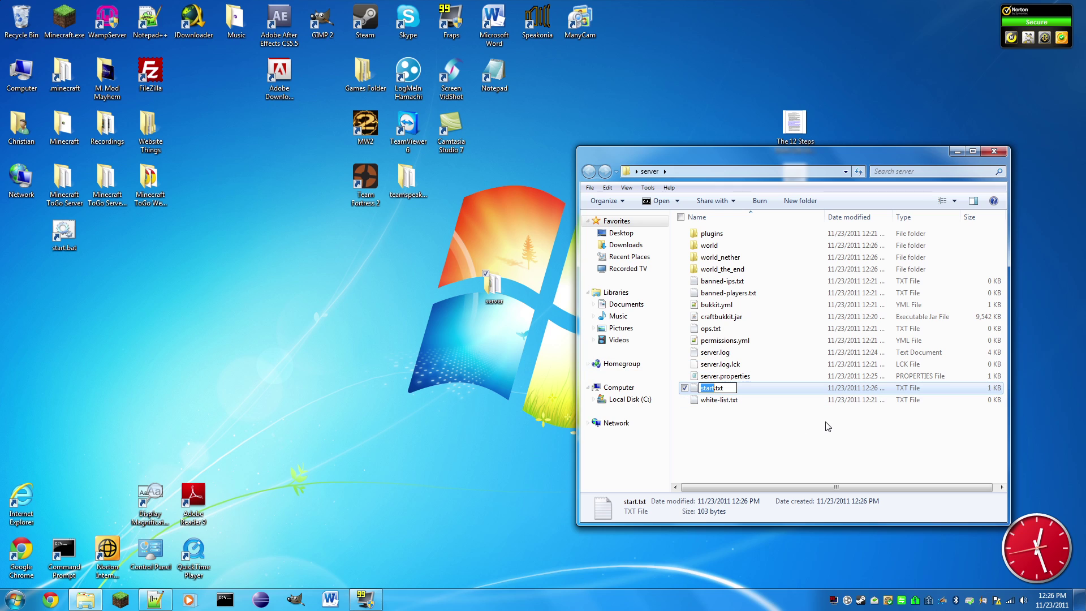
{"action": "key", "text": "End"}
{"action": "key", "text": "BackSpace"}
{"action": "key", "text": "BackSpace"}
{"action": "key", "text": "BackSpace"}
{"action": "type", "text": "bat"}
{"action": "left_click", "coordinate": [817, 443]}
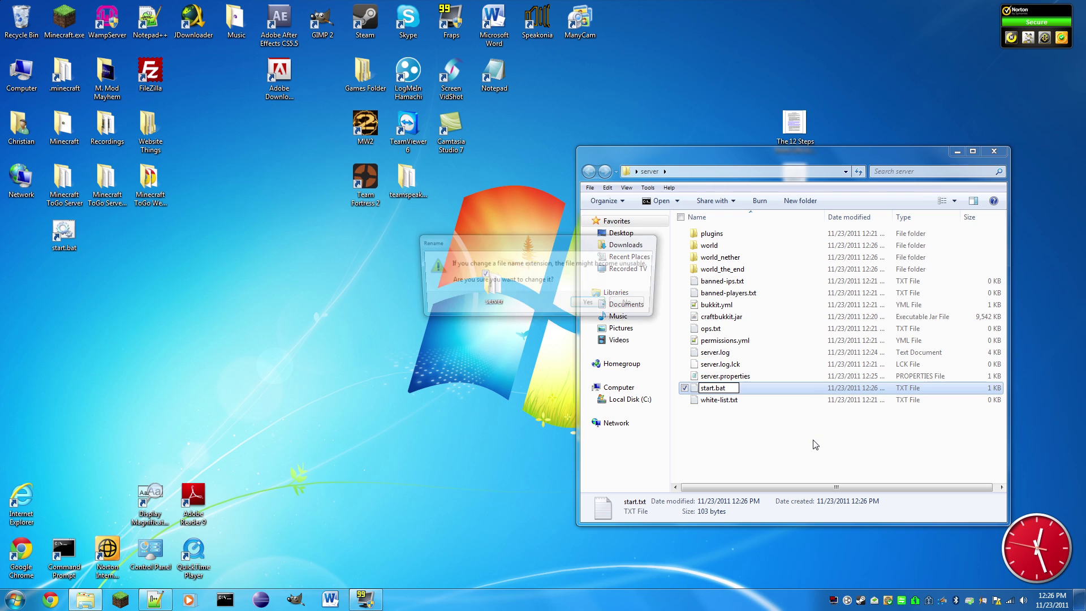
{"action": "left_click", "coordinate": [592, 306]}
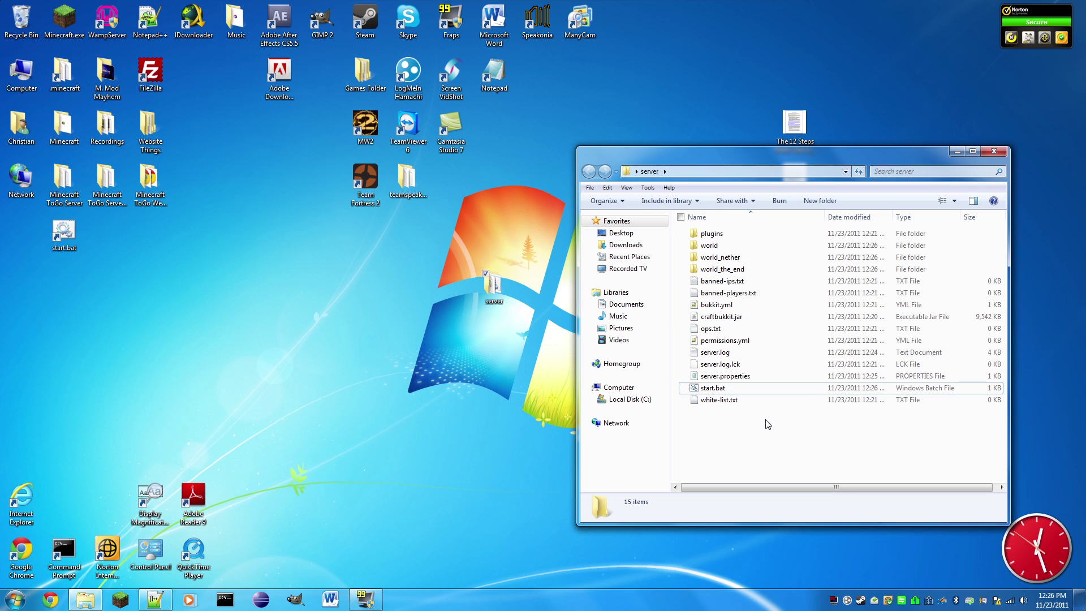
{"action": "double_click", "coordinate": [732, 389]}
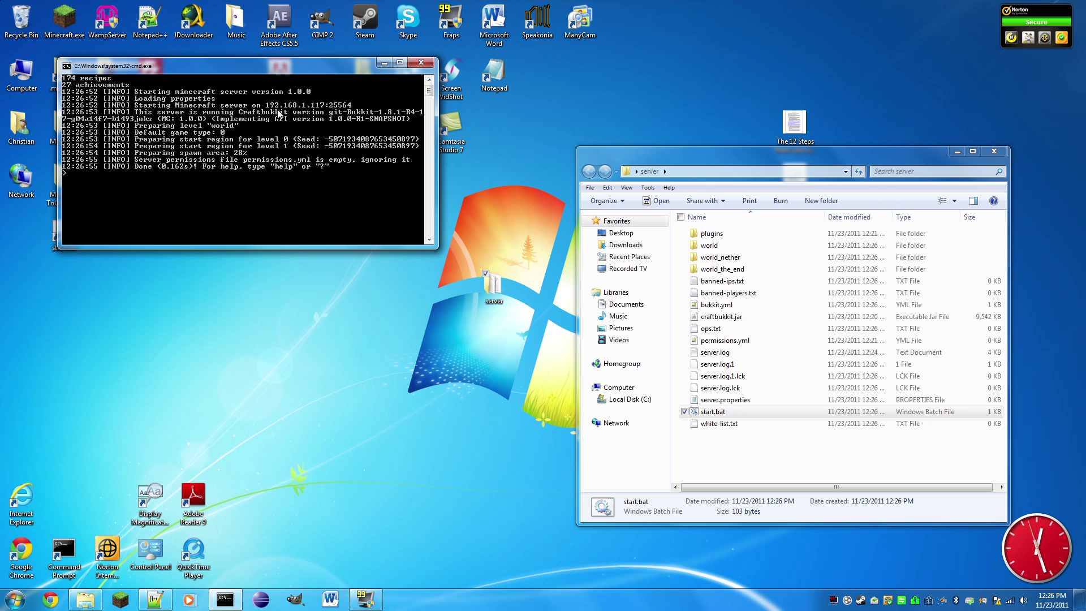
Maximize the server console and look inside the new world_the_end and world_nether folders.
{"action": "left_click", "coordinate": [399, 63]}
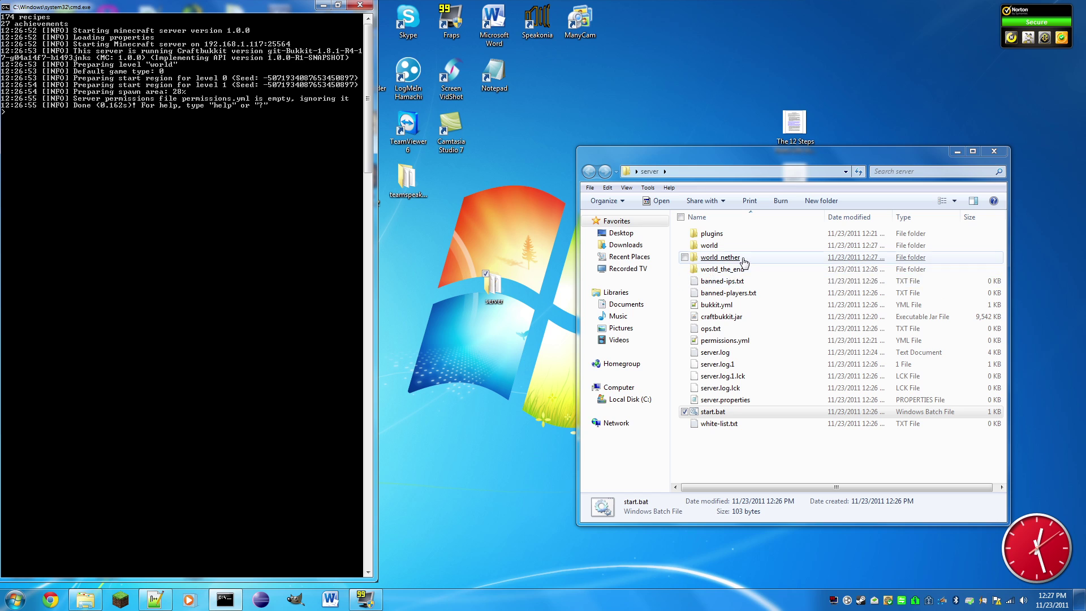
{"action": "left_click", "coordinate": [757, 272]}
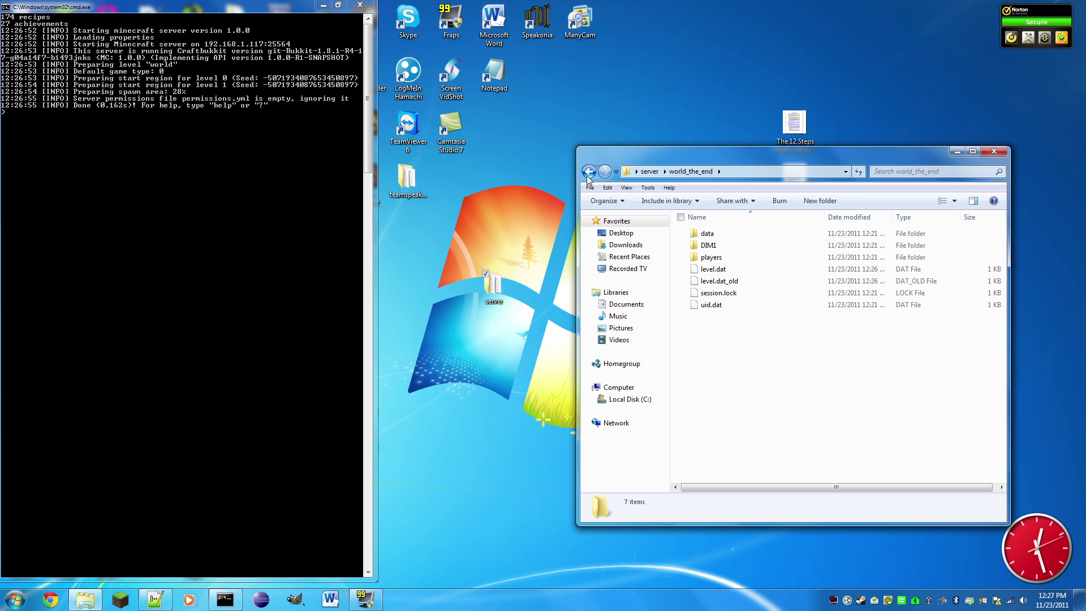
{"action": "key", "text": "BackSpace"}
{"action": "key", "text": "Up"}
{"action": "key", "text": "Return"}
{"action": "left_click", "coordinate": [589, 171]}
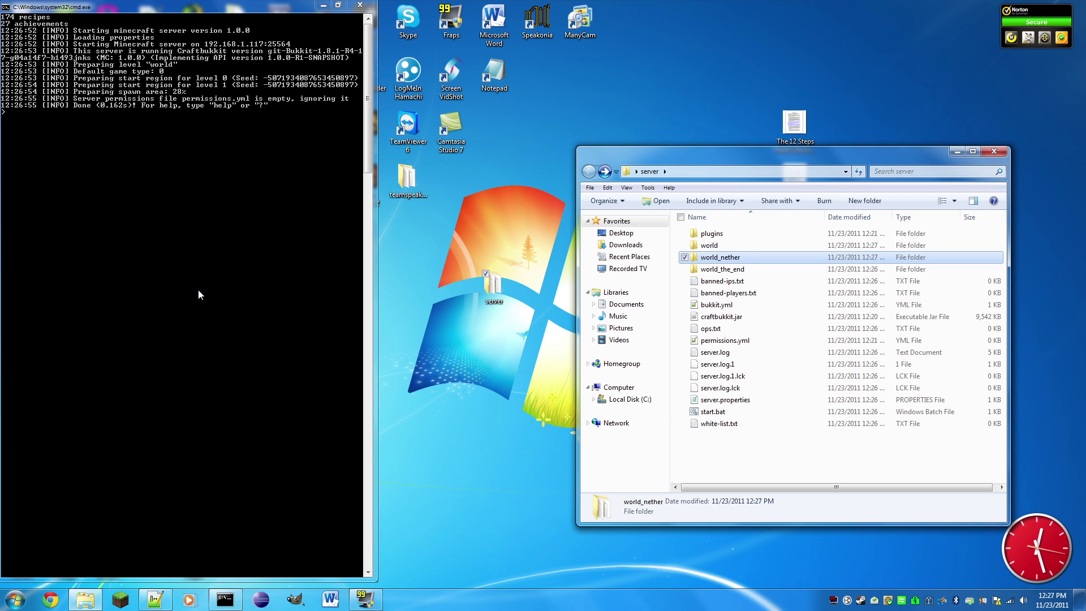
Shut the server down with the stop command and close its console.
{"action": "left_click", "coordinate": [110, 273]}
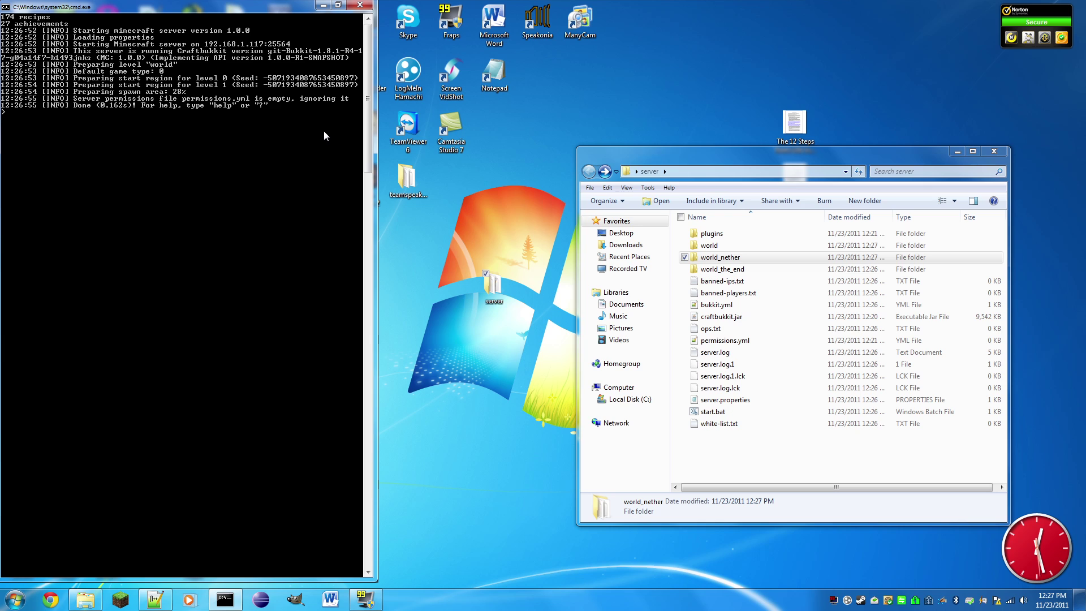
{"action": "type", "text": "top"}
{"action": "key", "text": "Return"}
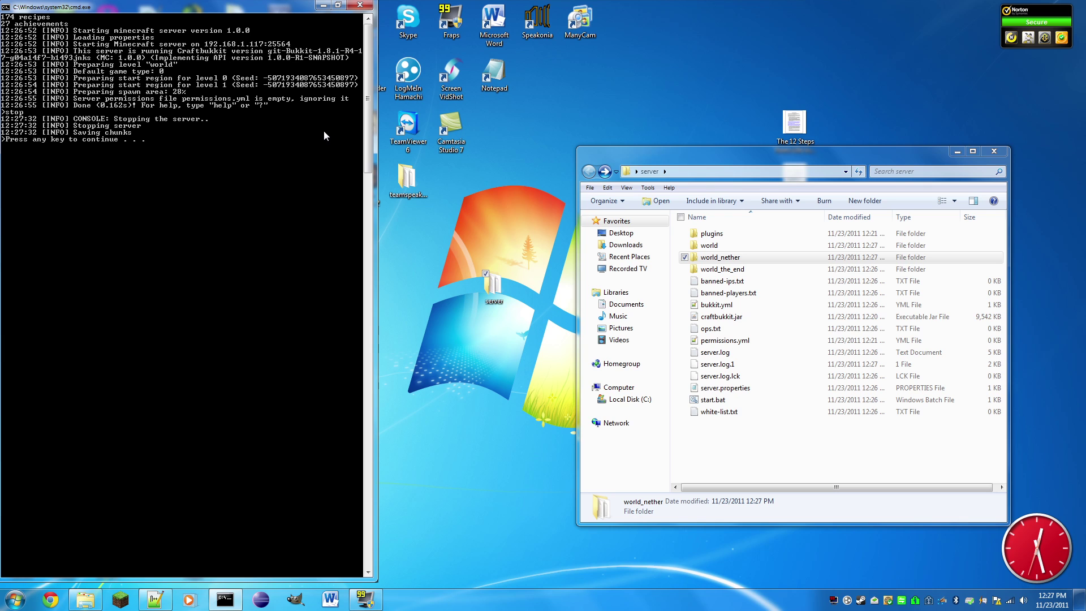
{"action": "key", "text": "Return"}
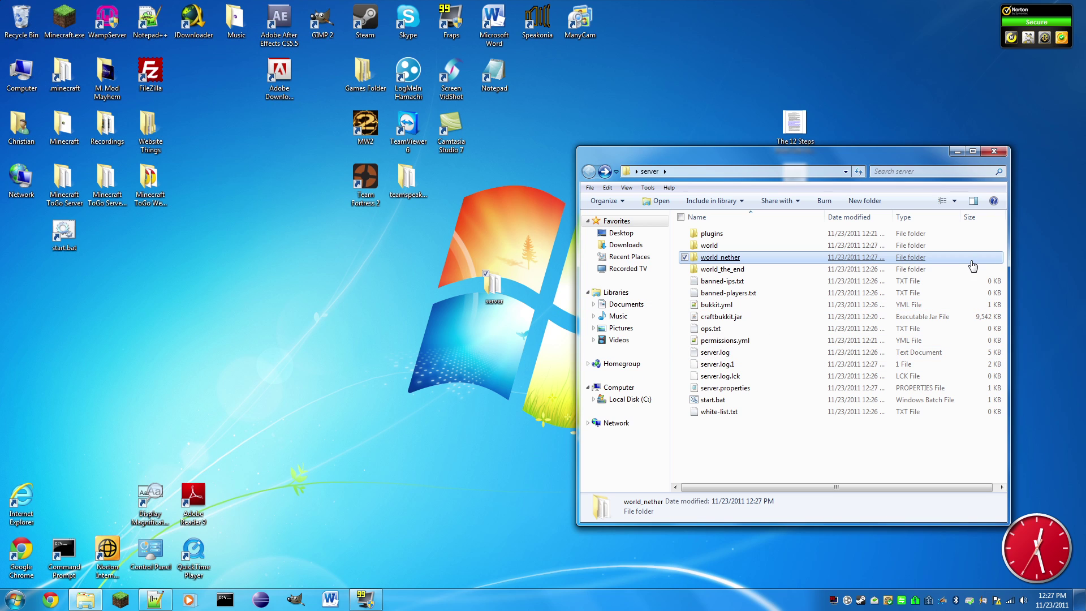
Rename start.bat back to start.txt and accept the extension-change warning.
{"action": "left_click", "coordinate": [730, 403]}
{"action": "right_click", "coordinate": [730, 404]}
{"action": "left_click", "coordinate": [675, 378]}
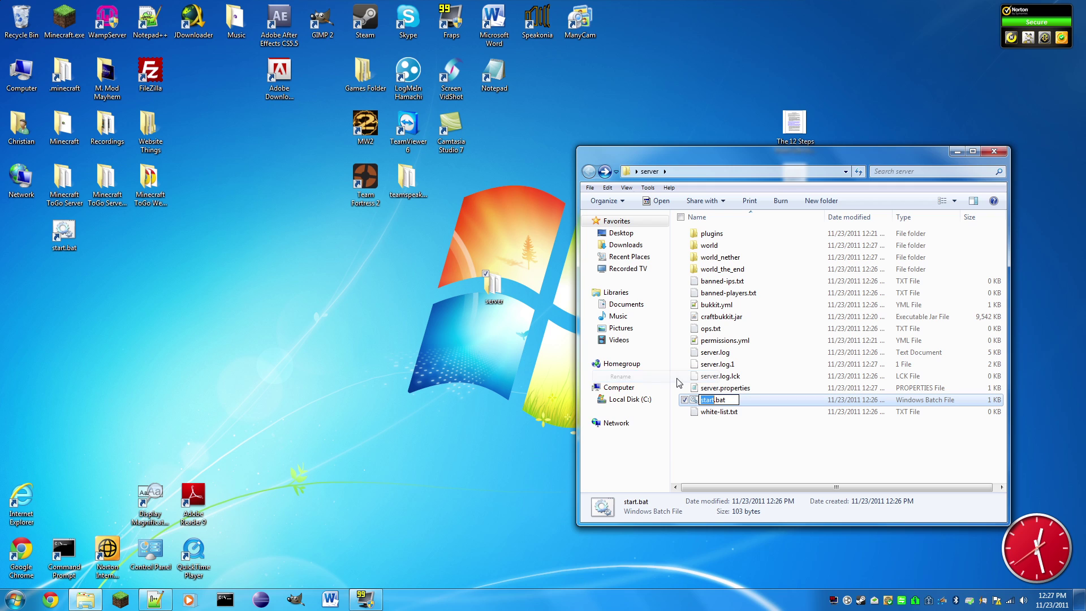
{"action": "key", "text": "End"}
{"action": "key", "text": "BackSpace"}
{"action": "key", "text": "BackSpace"}
{"action": "key", "text": "BackSpace"}
{"action": "type", "text": "txt"}
{"action": "key", "text": "Return"}
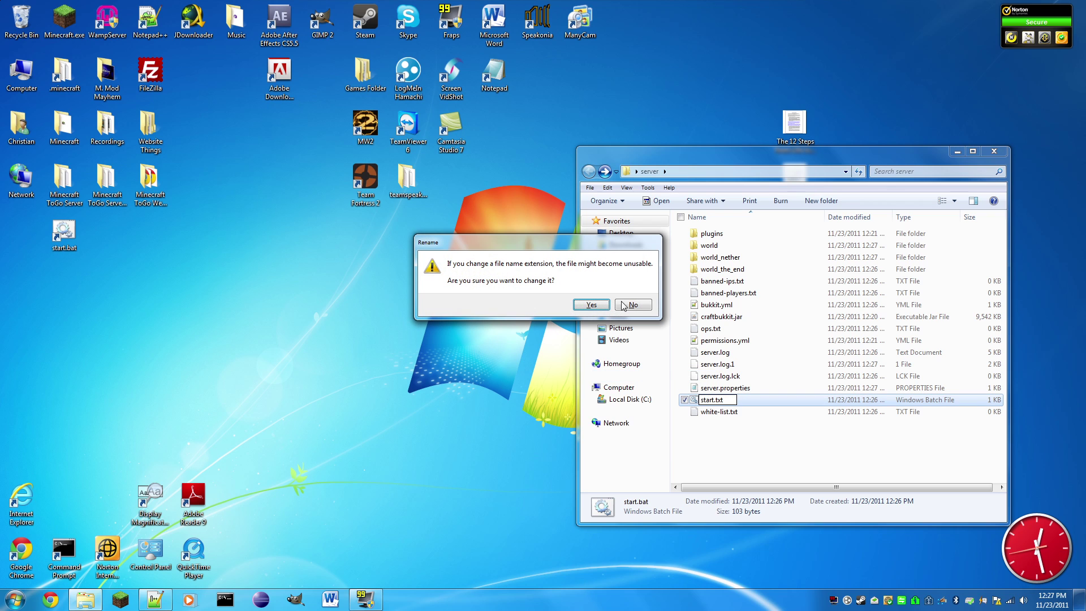
{"action": "left_click", "coordinate": [604, 305]}
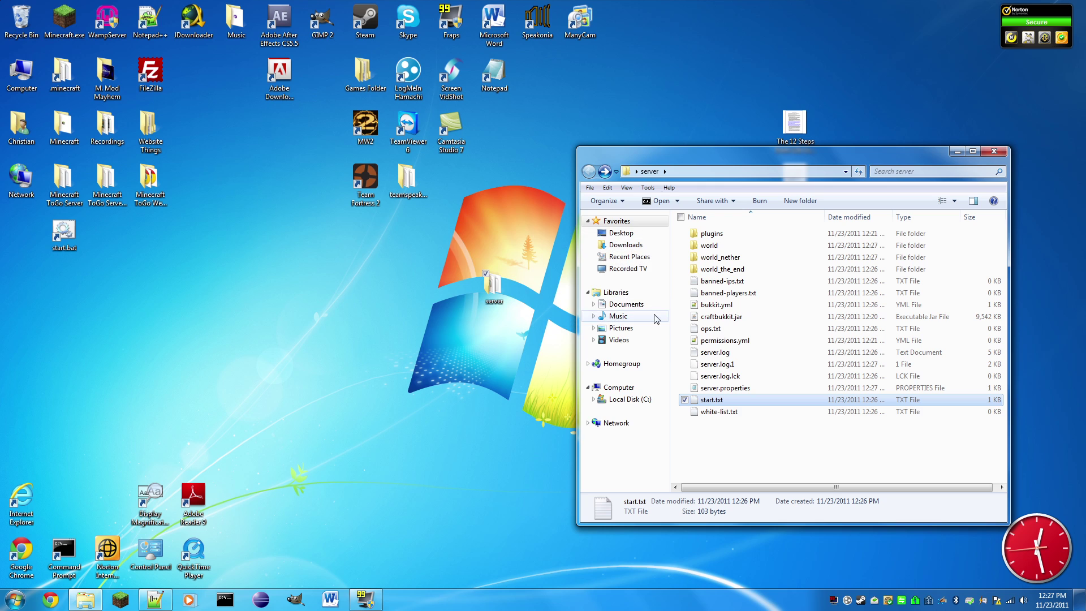
{"action": "right_click", "coordinate": [711, 400]}
Open start.txt in Notepad++ and examine the -Xms1024M and -Xmx1024M options on line 2.
{"action": "left_click", "coordinate": [625, 179]}
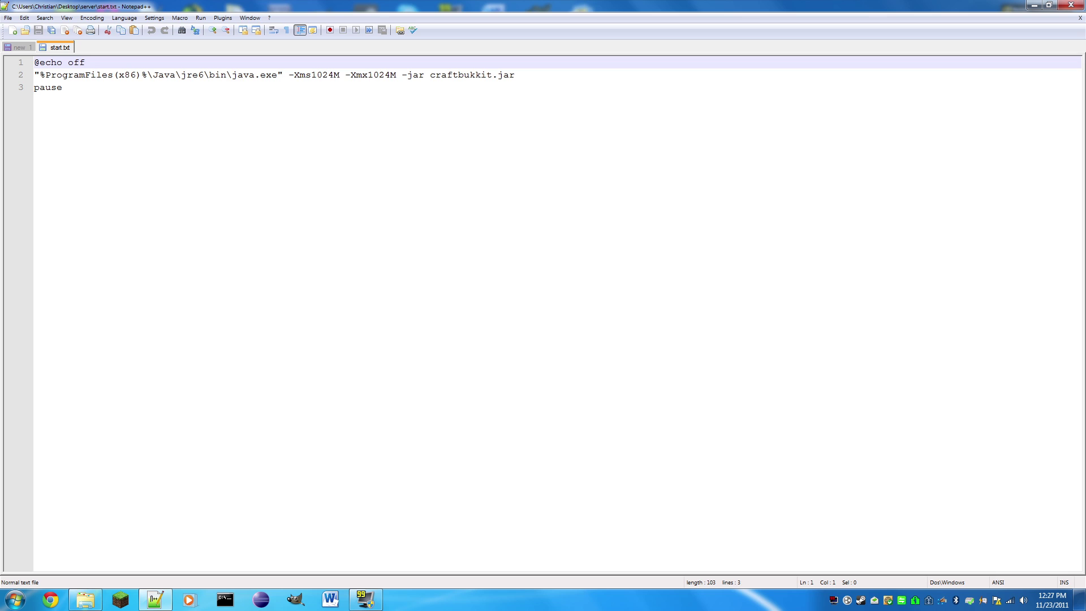
{"action": "left_click_drag", "start_coordinate": [311, 75], "coordinate": [334, 75]}
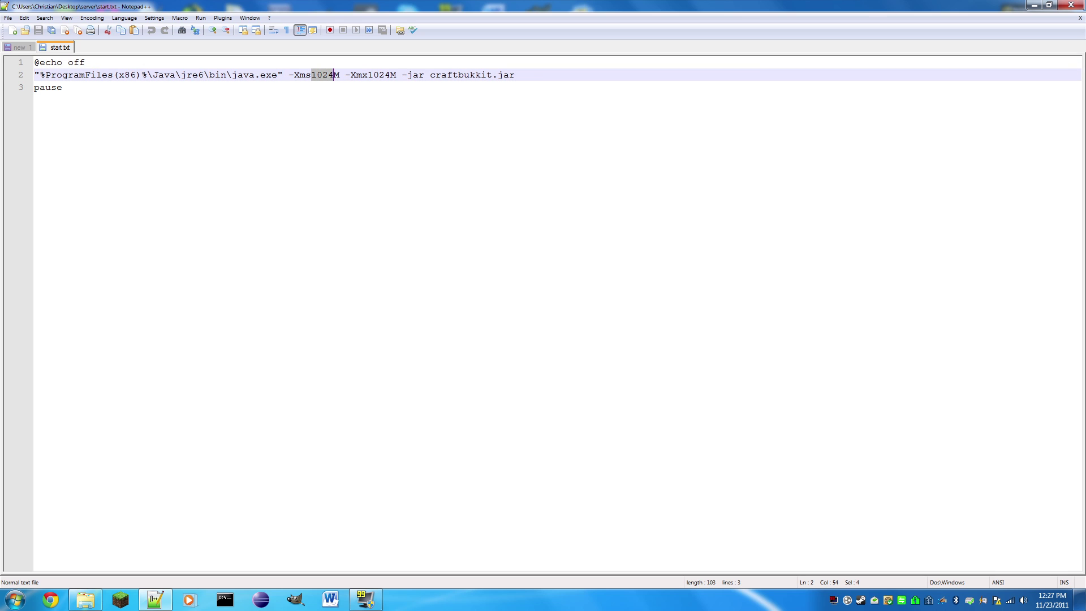
{"action": "left_click", "coordinate": [62, 87]}
{"action": "left_click", "coordinate": [373, 75]}
{"action": "double_click", "coordinate": [373, 75]}
{"action": "left_click", "coordinate": [379, 77]}
Try 2048 for -Xms and -Xmx, then restore both to 1024 and save.
{"action": "left_click_drag", "start_coordinate": [311, 75], "coordinate": [333, 75]}
{"action": "type", "text": "2048"}
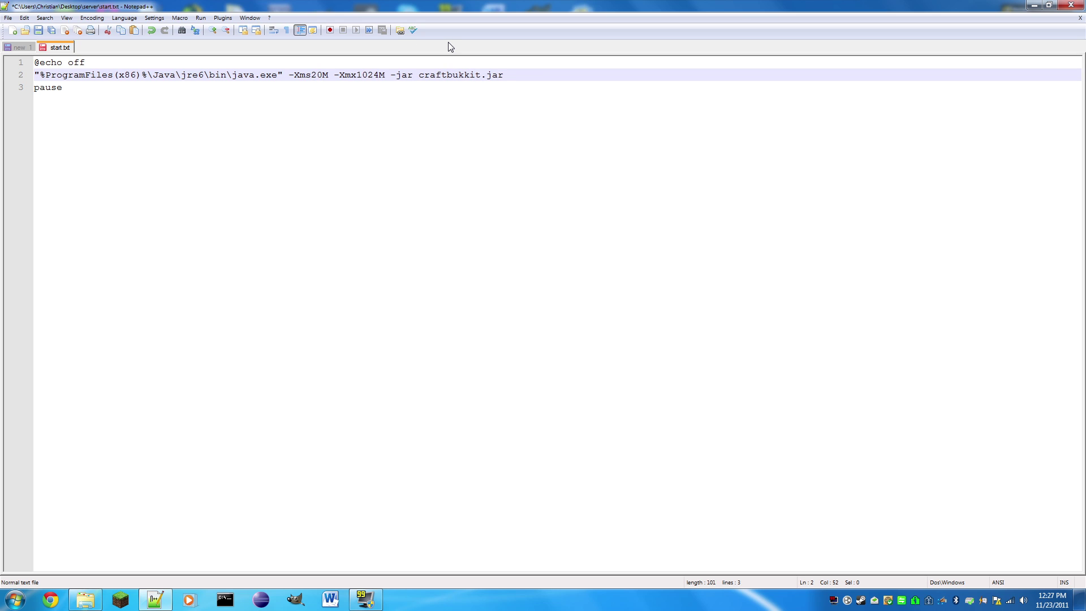
{"action": "left_click_drag", "start_coordinate": [368, 74], "coordinate": [390, 75]}
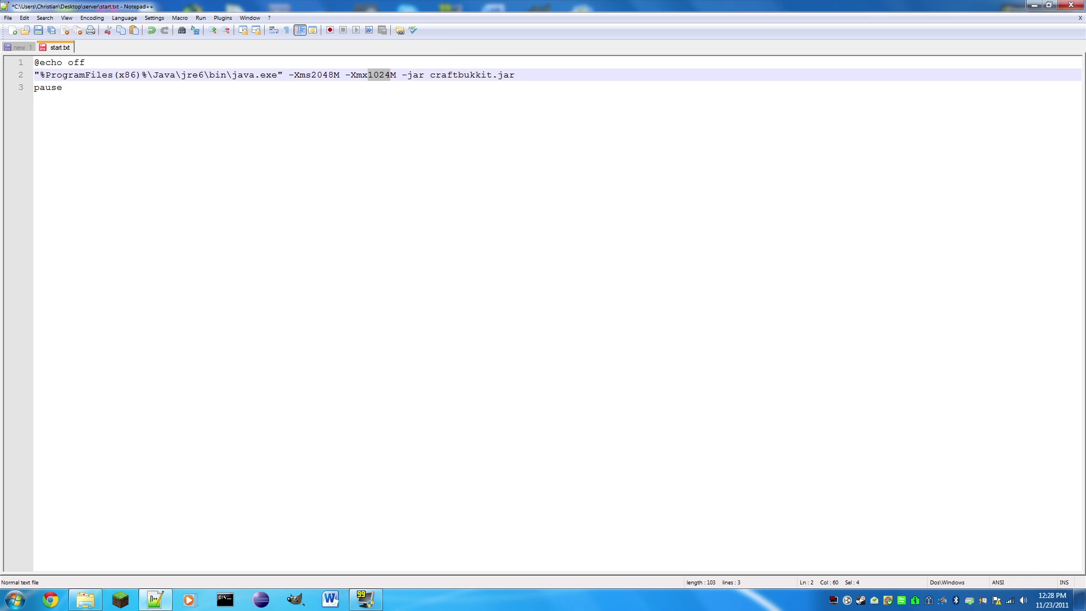
{"action": "key", "text": "BackSpace"}
{"action": "type", "text": "2048"}
{"action": "key", "text": "BackSpace"}
{"action": "key", "text": "BackSpace"}
{"action": "key", "text": "BackSpace"}
{"action": "key", "text": "BackSpace"}
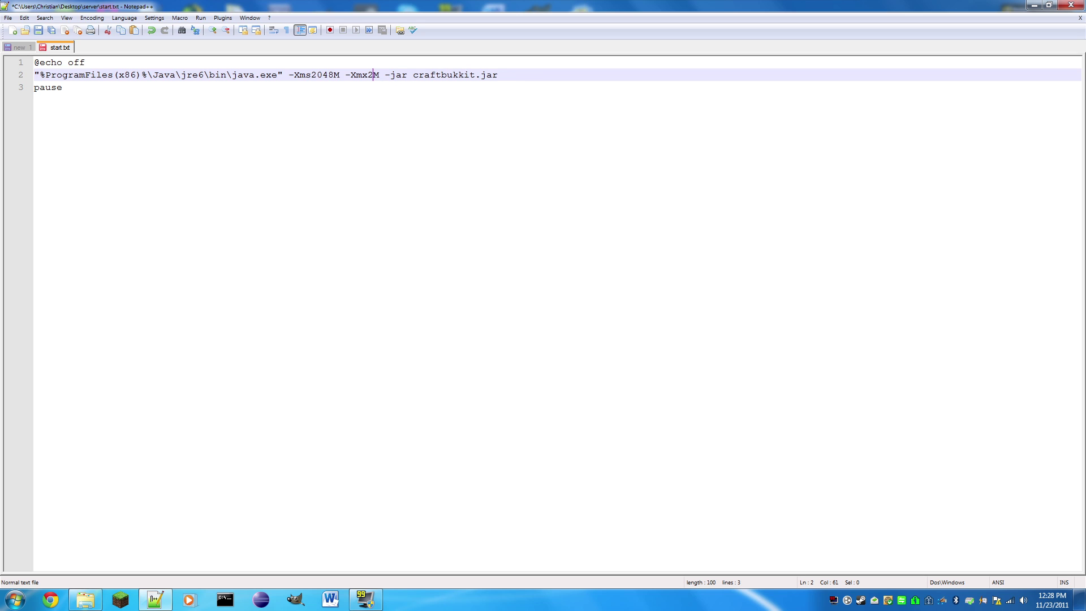
{"action": "type", "text": "1024"}
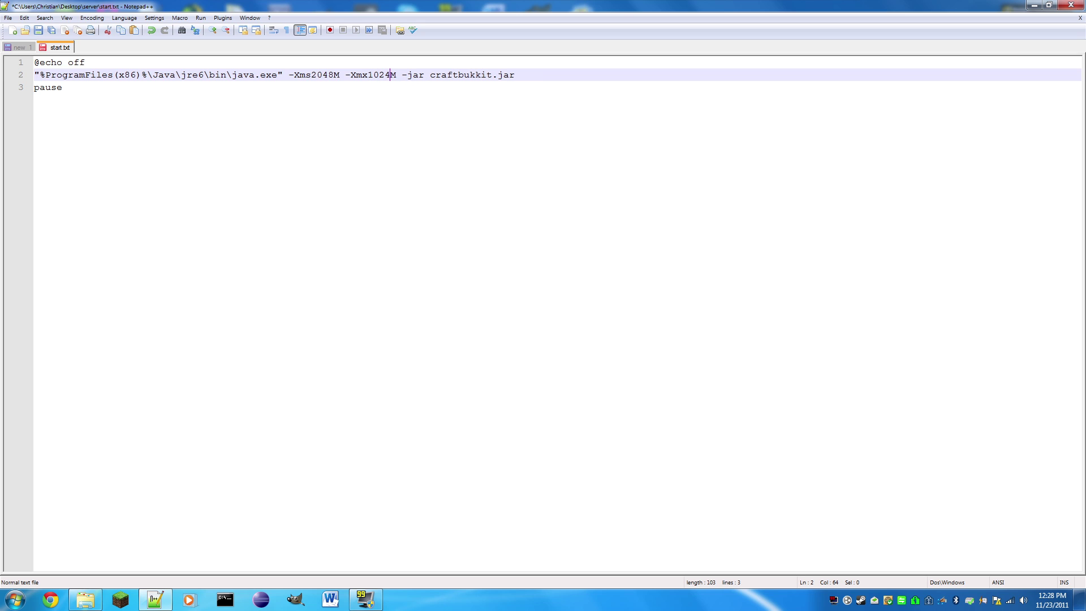
{"action": "key", "text": "BackSpace"}
{"action": "key", "text": "BackSpace"}
{"action": "key", "text": "BackSpace"}
{"action": "key", "text": "BackSpace"}
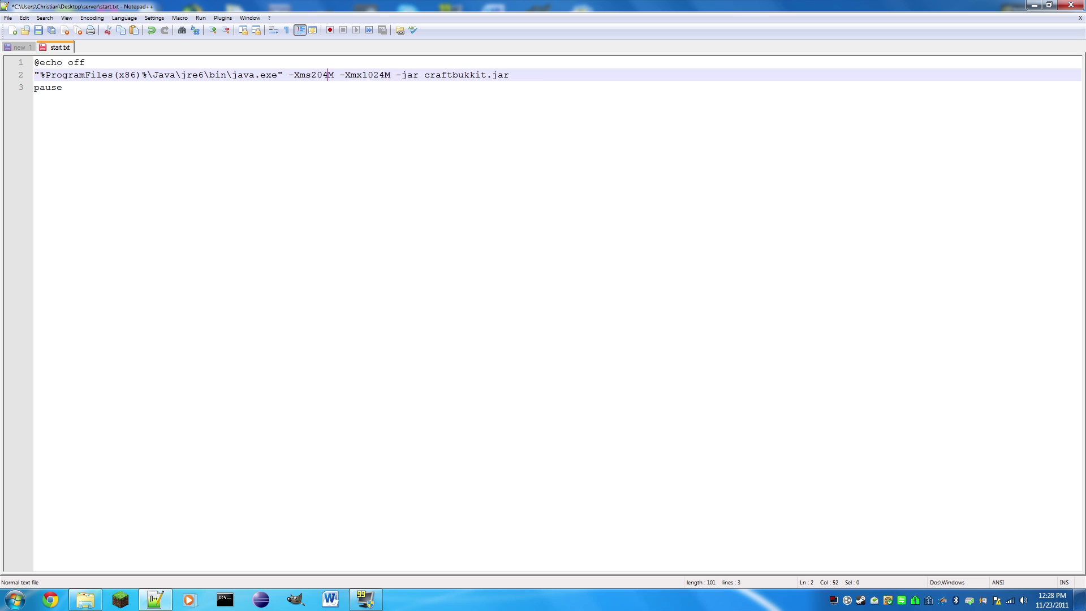
{"action": "type", "text": "1024"}
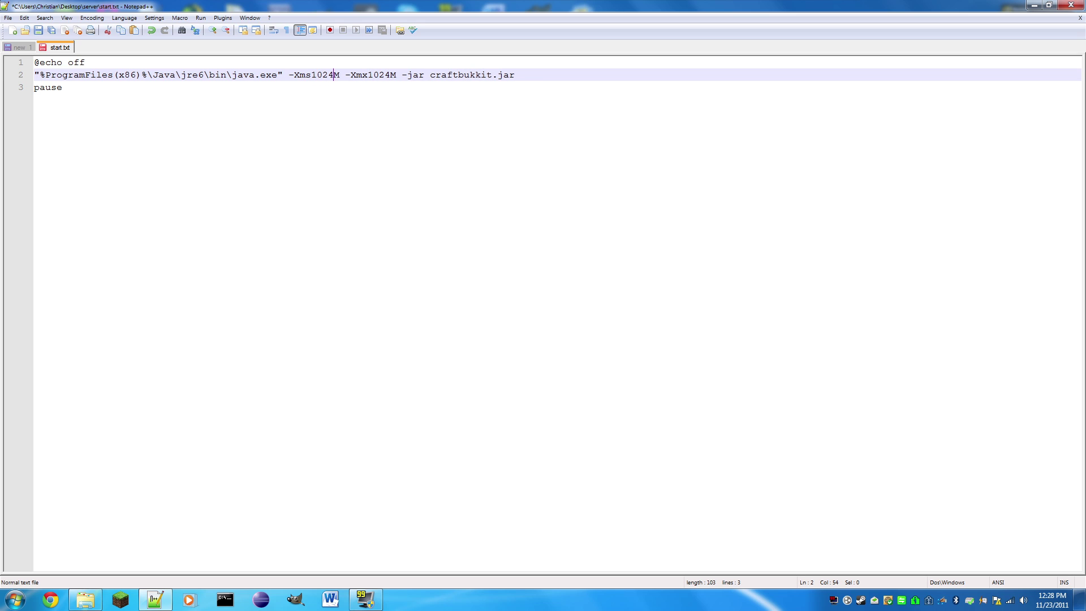
{"action": "key", "text": "ctrl+s"}
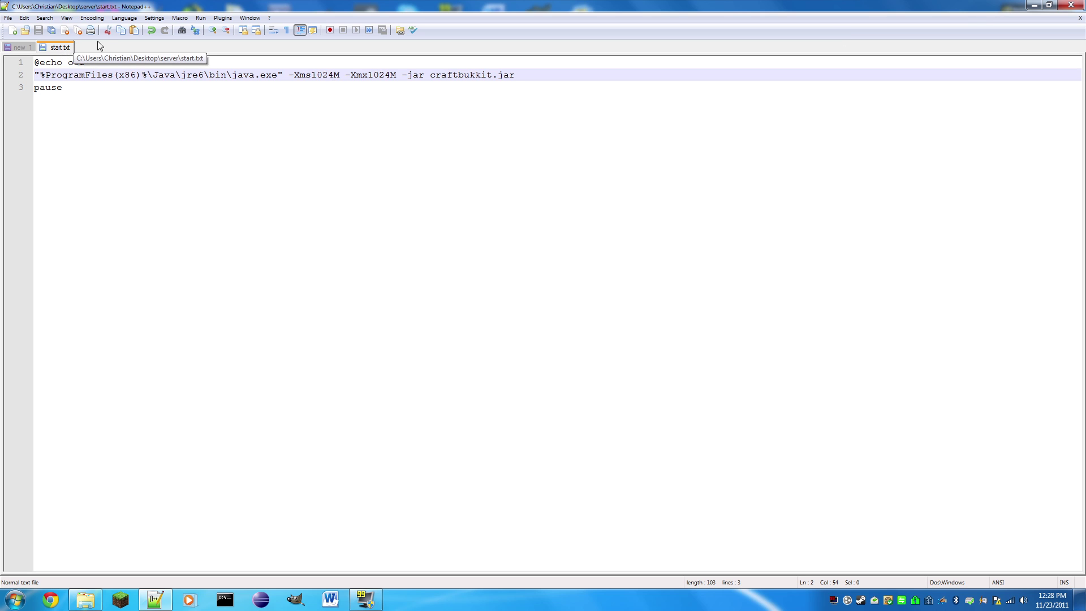
Close the start.txt tab, minimize Notepad++, and select white-list.txt in the server folder.
{"action": "right_click", "coordinate": [52, 43]}
{"action": "left_click", "coordinate": [76, 50]}
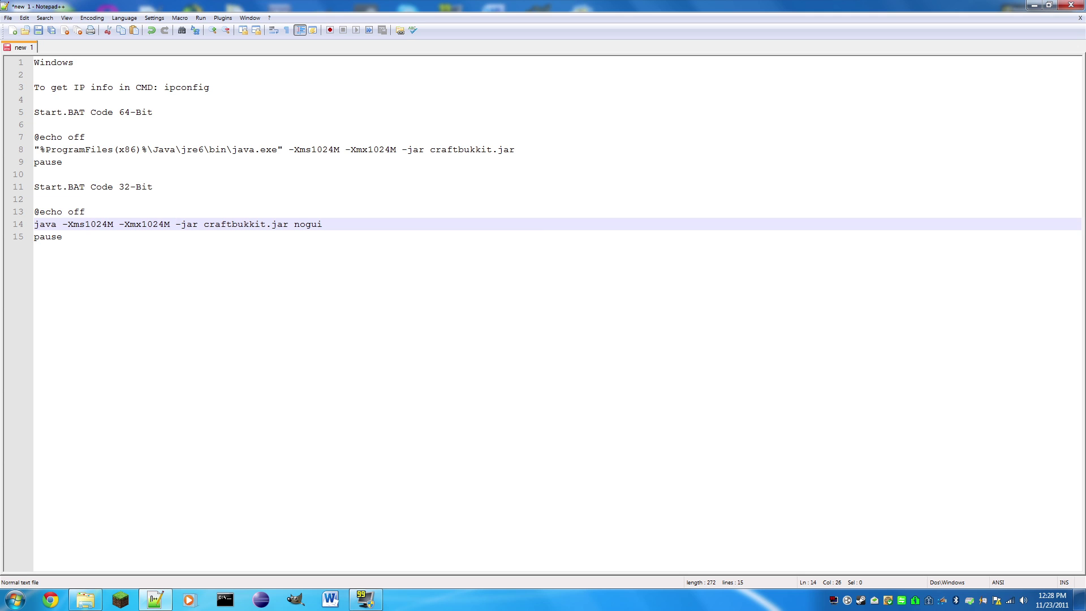
{"action": "left_click", "coordinate": [1032, 6]}
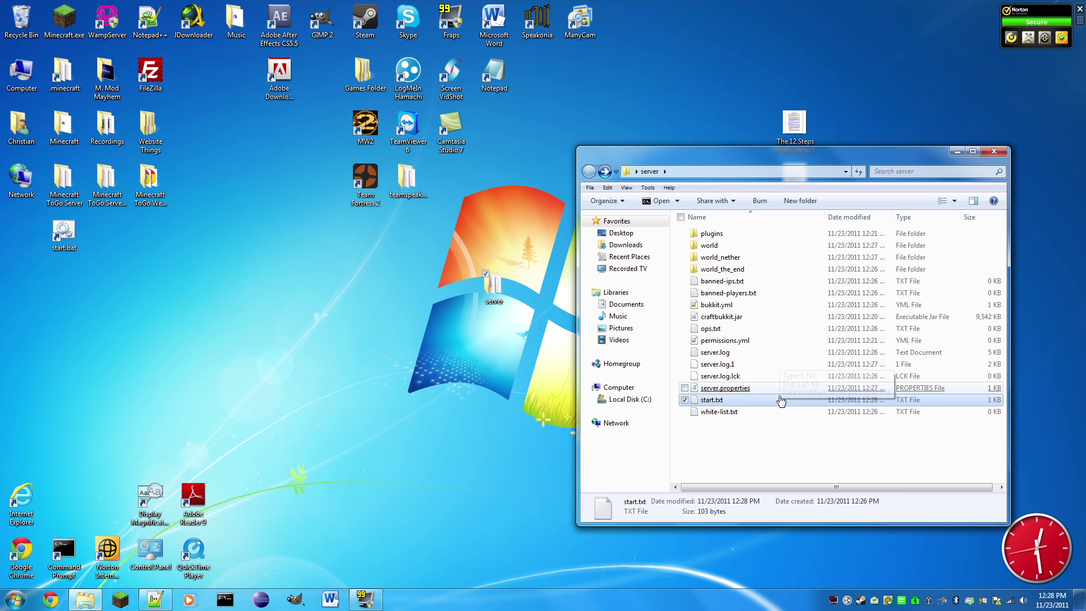
{"action": "left_click", "coordinate": [791, 458]}
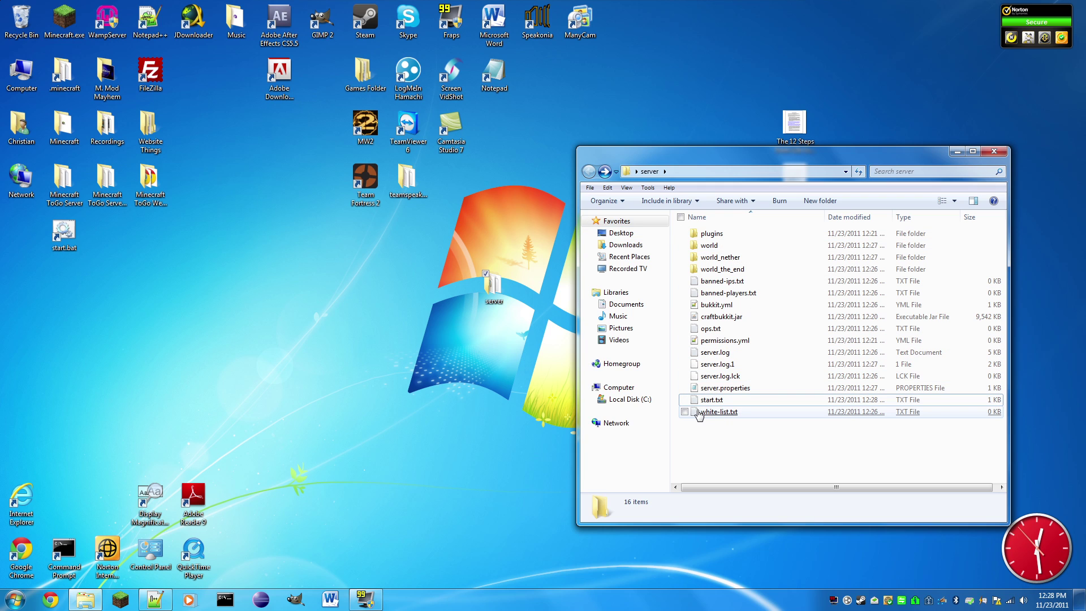
{"action": "left_click", "coordinate": [736, 416]}
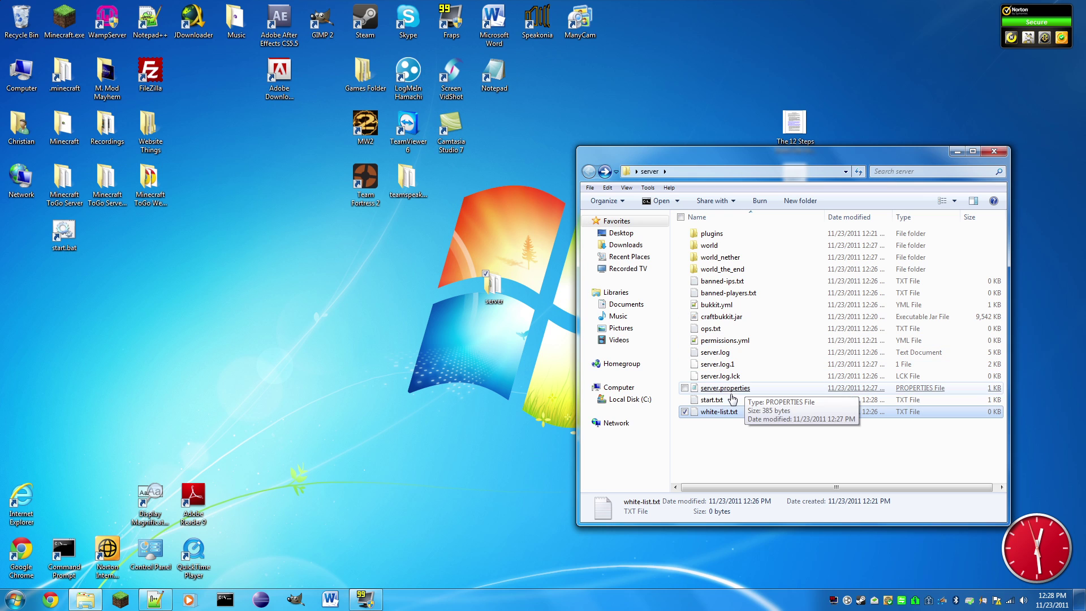
Open white-list.txt in Notepad, enter three player usernames on separate lines, and close it.
{"action": "right_click", "coordinate": [709, 411]}
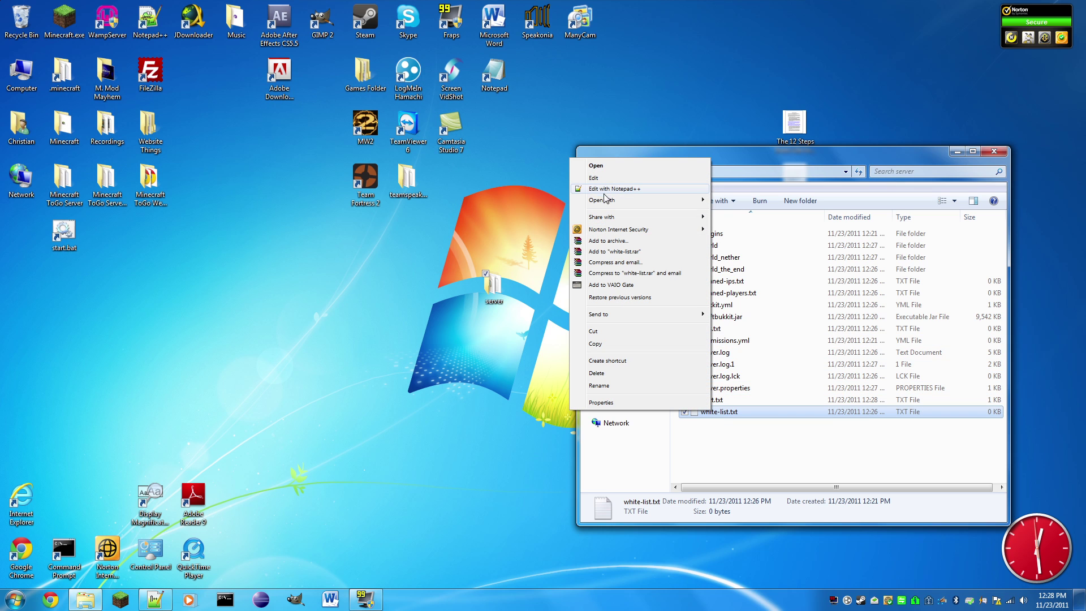
{"action": "mouse_move", "coordinate": [604, 201]}
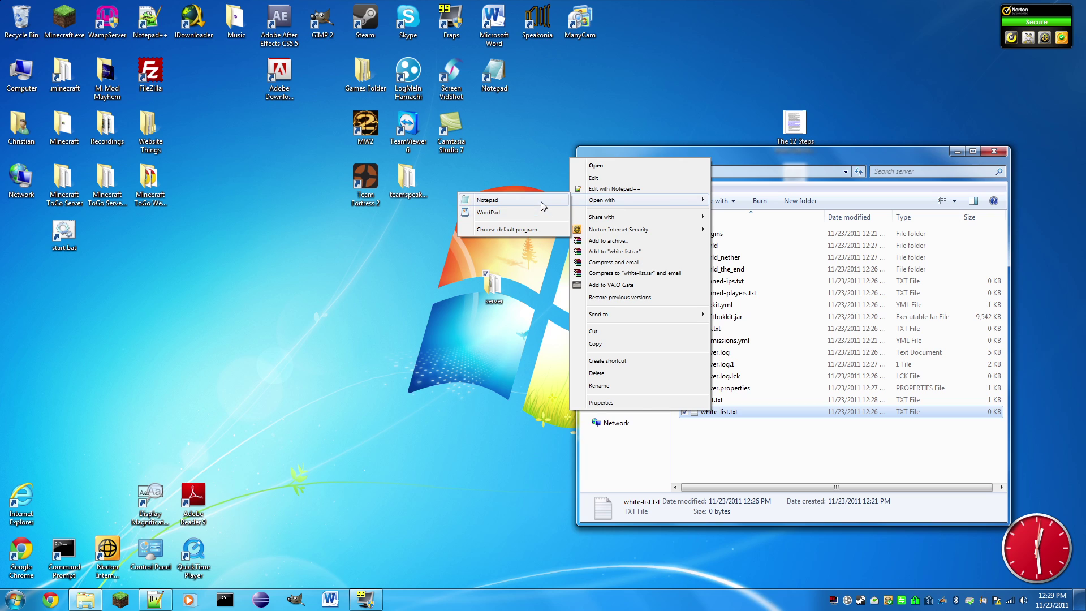
{"action": "left_click", "coordinate": [488, 199]}
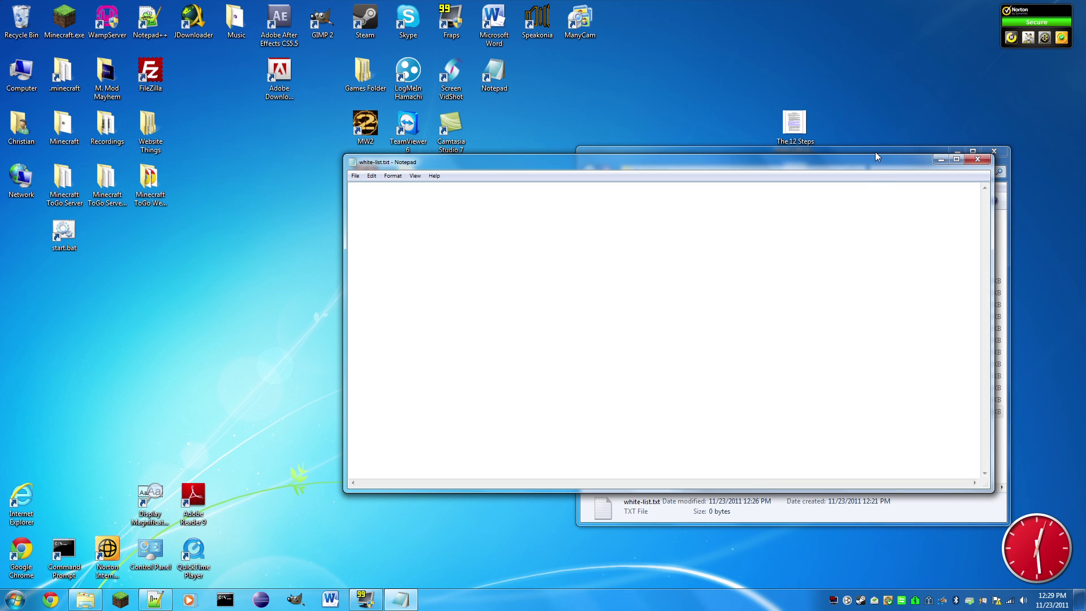
{"action": "left_click_drag", "start_coordinate": [869, 165], "coordinate": [628, 213]}
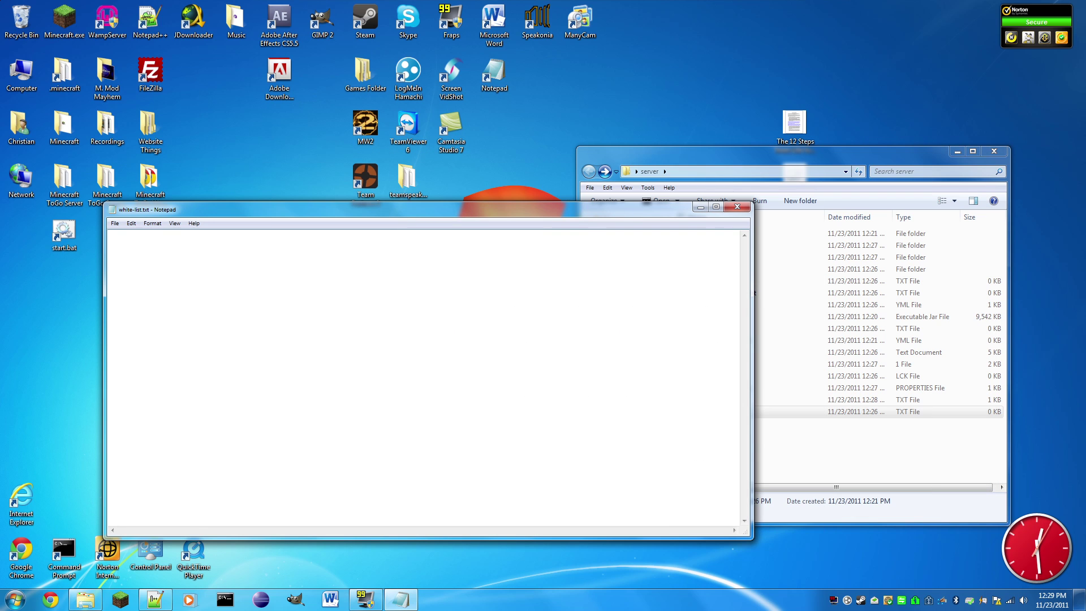
{"action": "type", "text": "sworn"}
{"action": "type", "text": "xkiller "}
{"action": "type", "text": "daduke72 "}
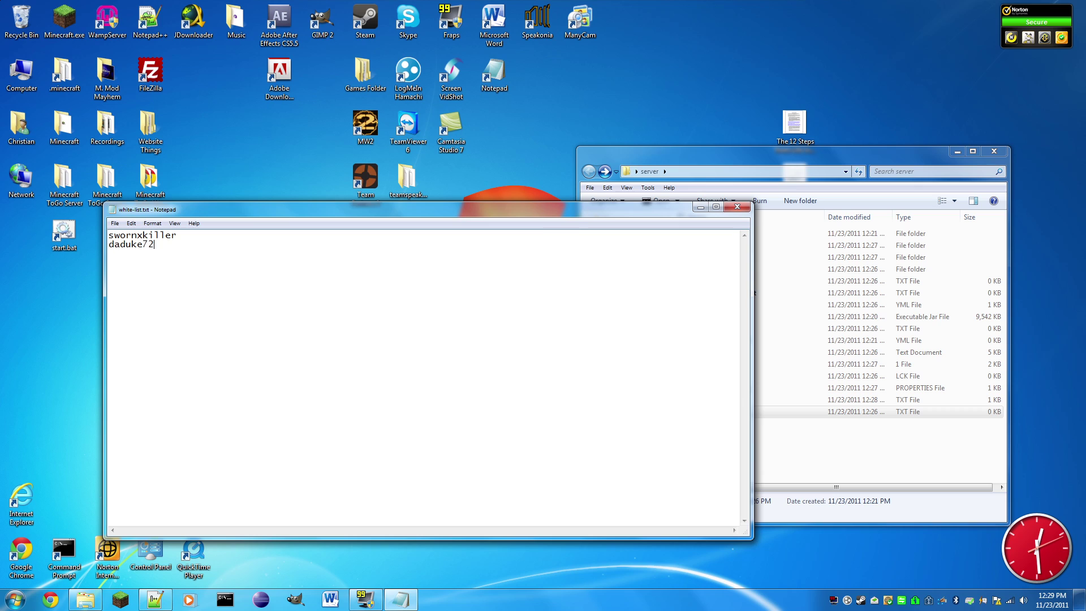
{"action": "type", "text": "awallofsound"}
{"action": "key", "text": "Return"}
{"action": "left_click", "coordinate": [734, 204]}
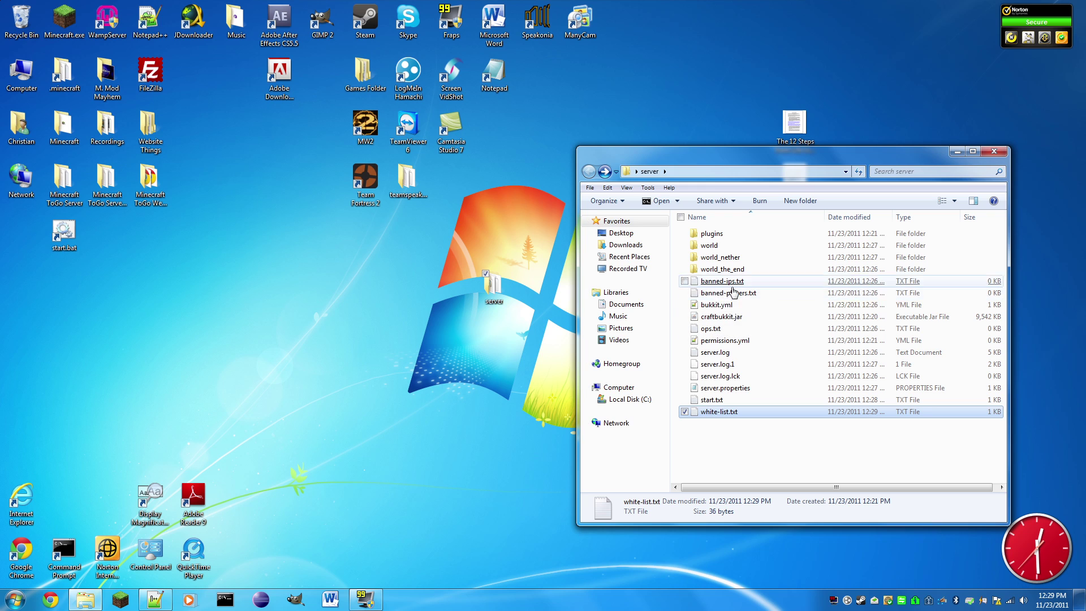
Open ops.txt in Notepad, dismissing the stray command window.
{"action": "left_click", "coordinate": [710, 329]}
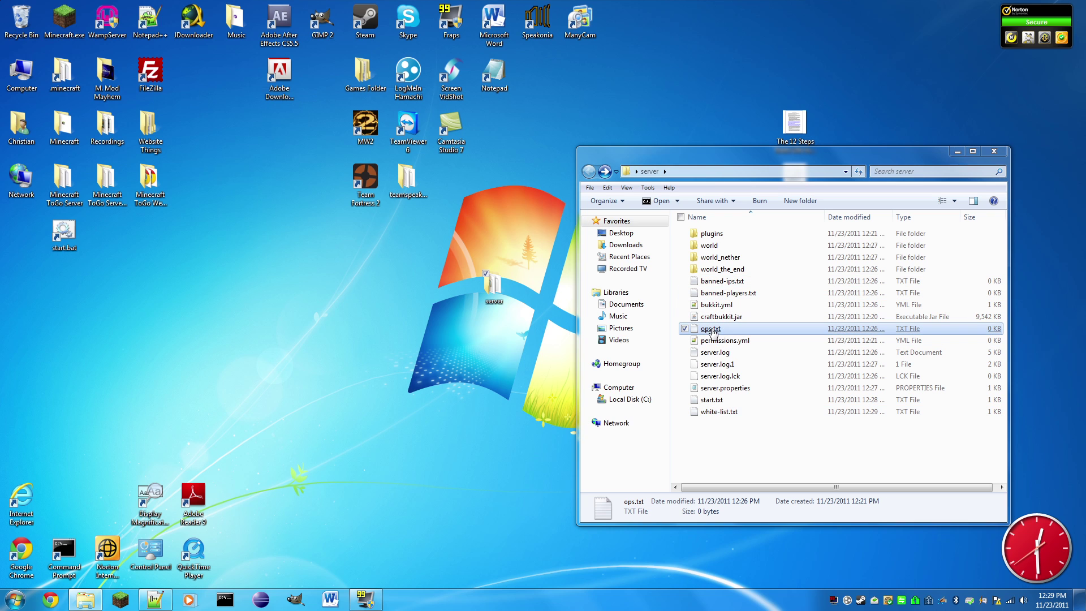
{"action": "left_click", "coordinate": [449, 90]}
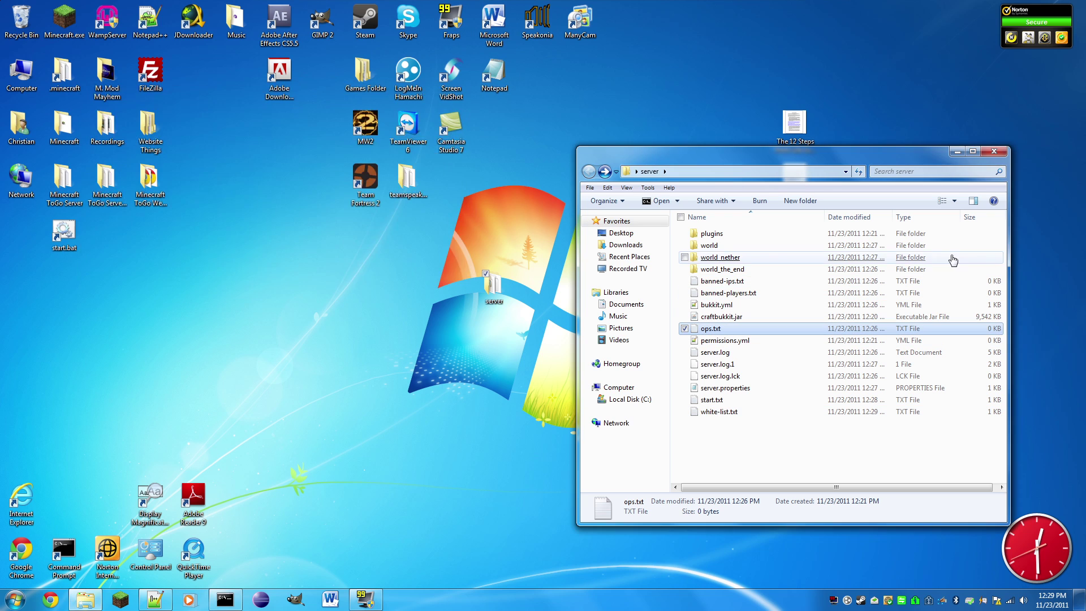
{"action": "right_click", "coordinate": [707, 332]}
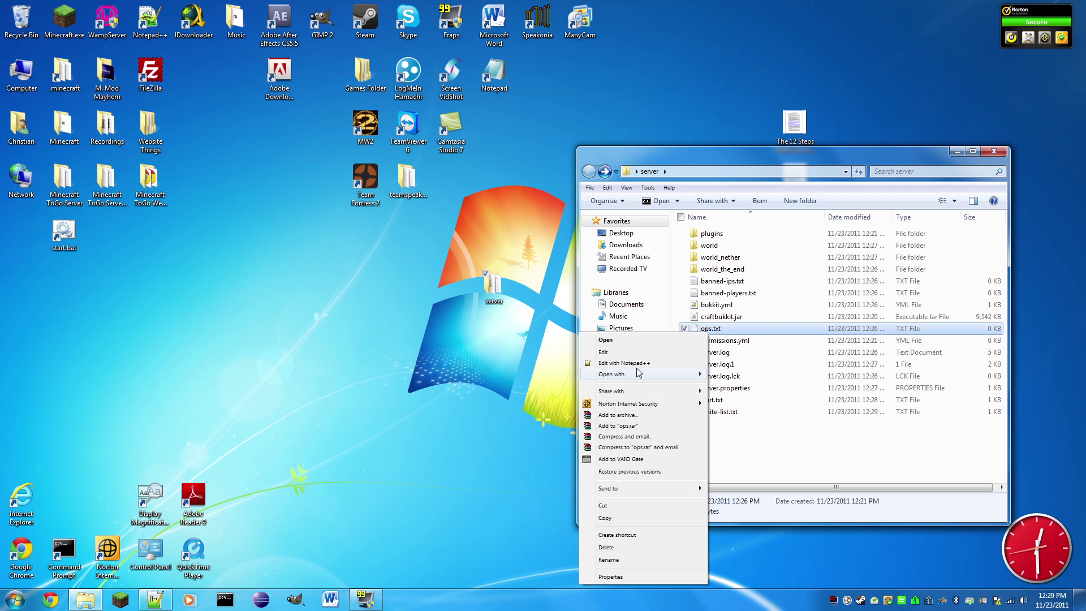
{"action": "mouse_move", "coordinate": [624, 377]}
{"action": "left_click", "coordinate": [548, 374]}
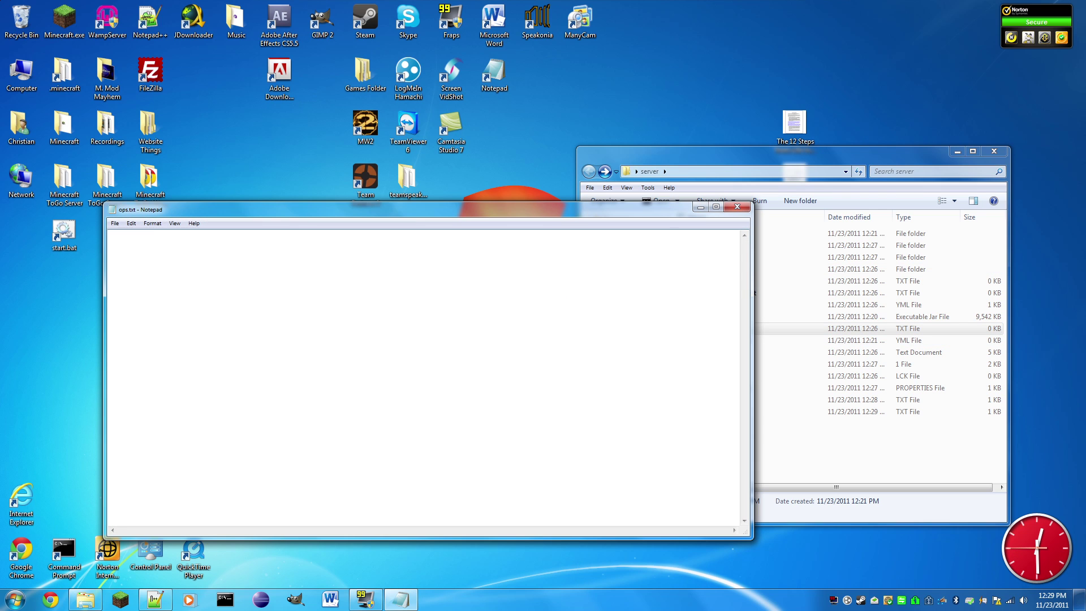
{"action": "left_click_drag", "start_coordinate": [565, 215], "coordinate": [579, 134]}
Enter the three player usernames on separate lines, then save and close ops.txt.
{"action": "type", "text": "swornxki"}
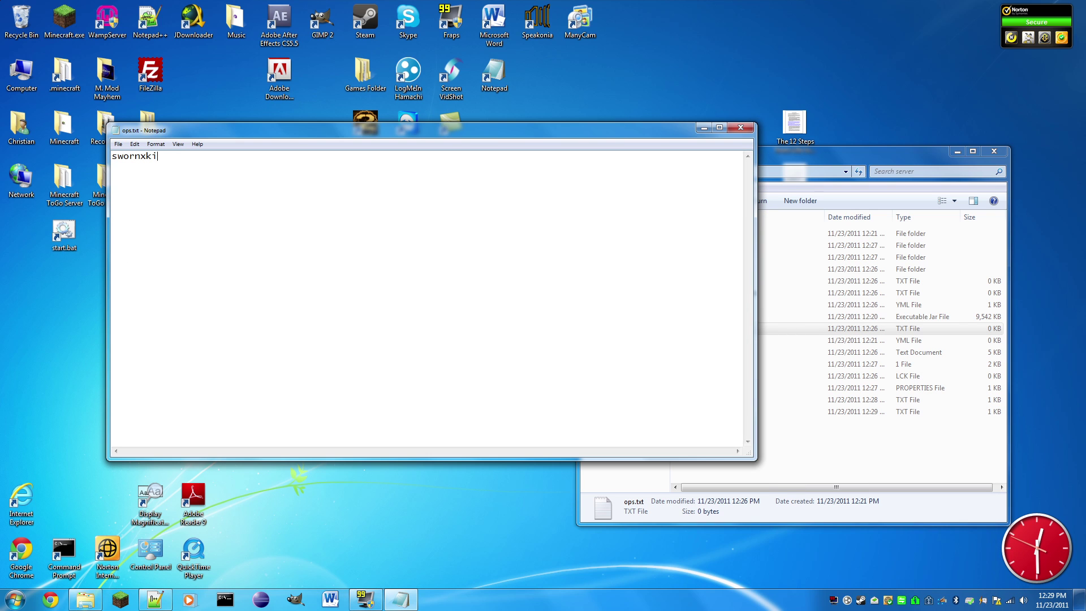
{"action": "type", "text": "ller"}
{"action": "key", "text": "Return"}
{"action": "type", "text": "daduke72"}
{"action": "key", "text": "Return"}
{"action": "type", "text": "awallofsound"}
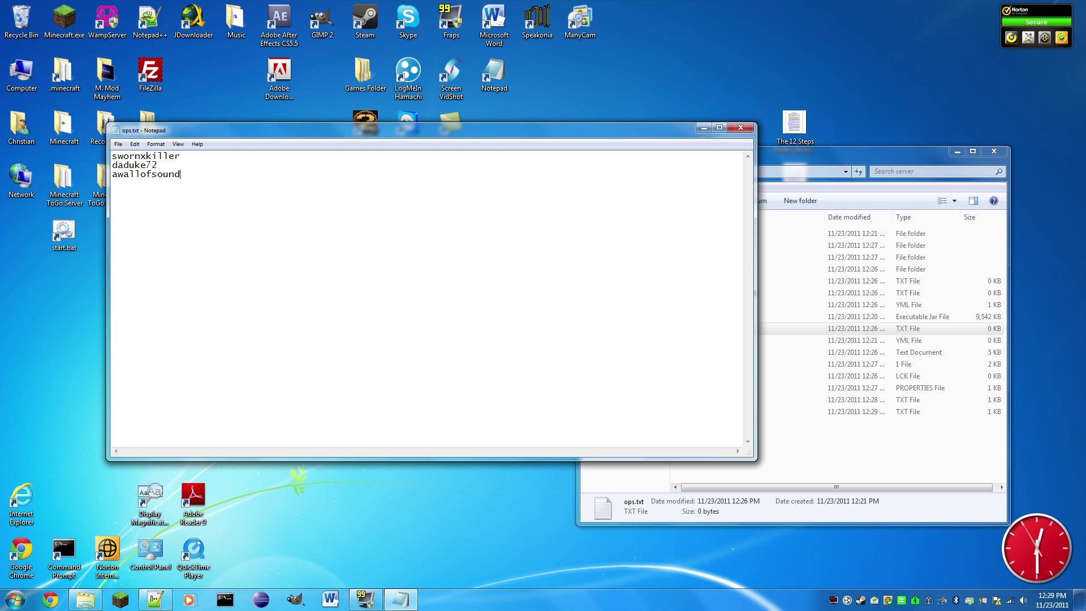
{"action": "key", "text": "ctrl+s"}
{"action": "left_click", "coordinate": [739, 127]}
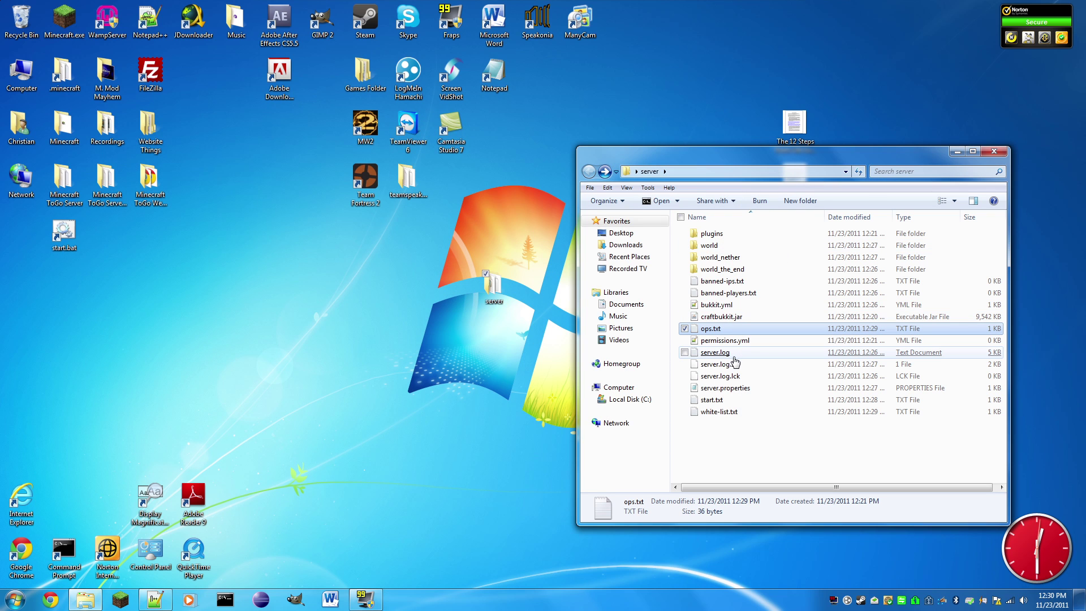
{"action": "left_click", "coordinate": [734, 356]}
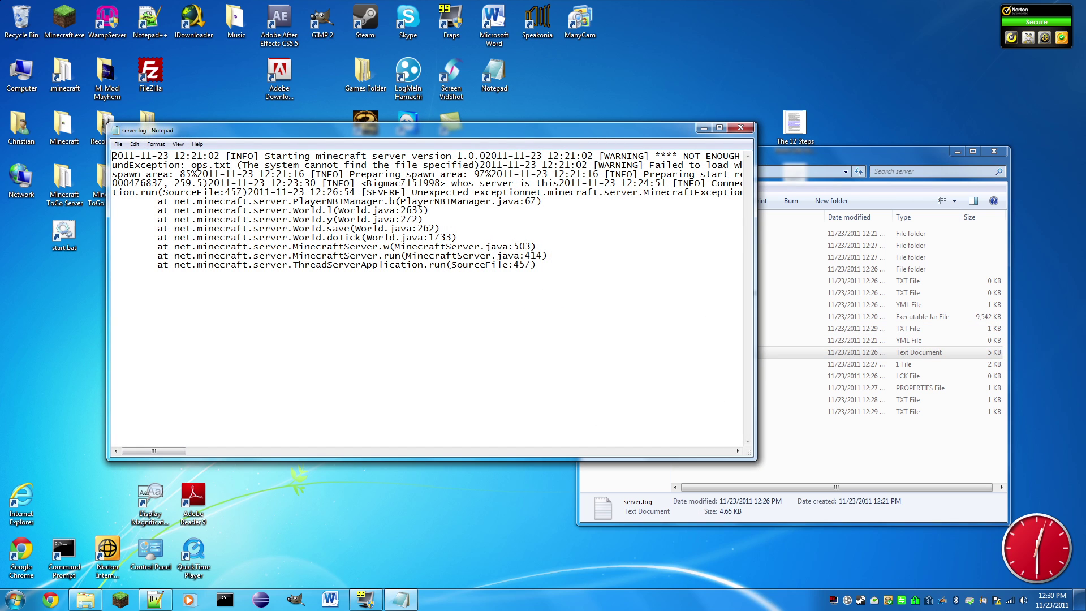
{"action": "left_click_drag", "start_coordinate": [535, 265], "coordinate": [116, 238]}
{"action": "double_click", "coordinate": [804, 376]}
{"action": "left_click", "coordinate": [624, 351]}
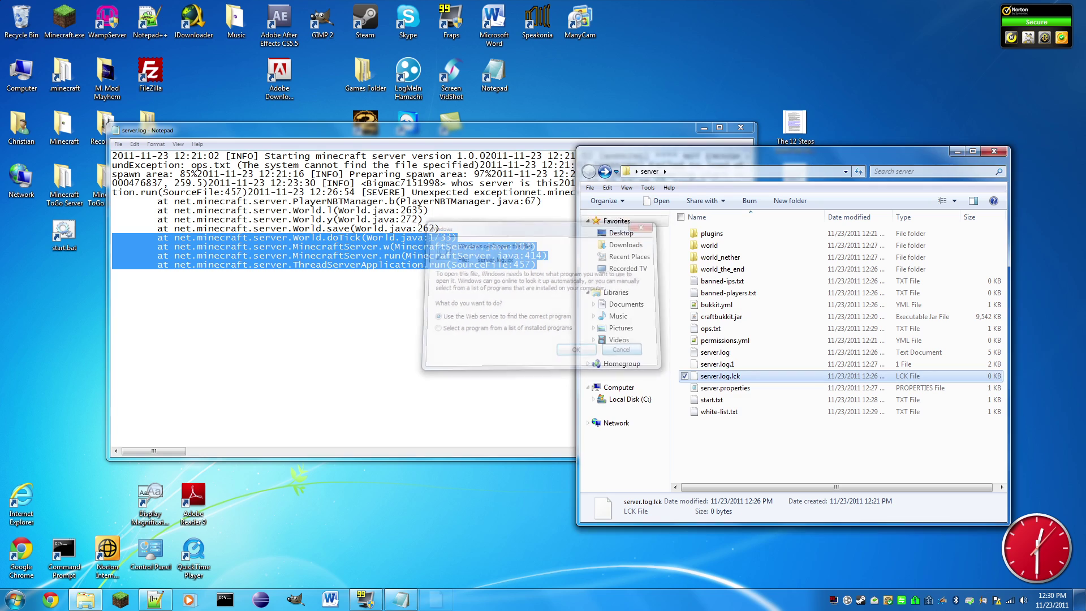
{"action": "left_click", "coordinate": [509, 351]}
{"action": "key", "text": "ctrl+a"}
{"action": "left_click", "coordinate": [373, 156]}
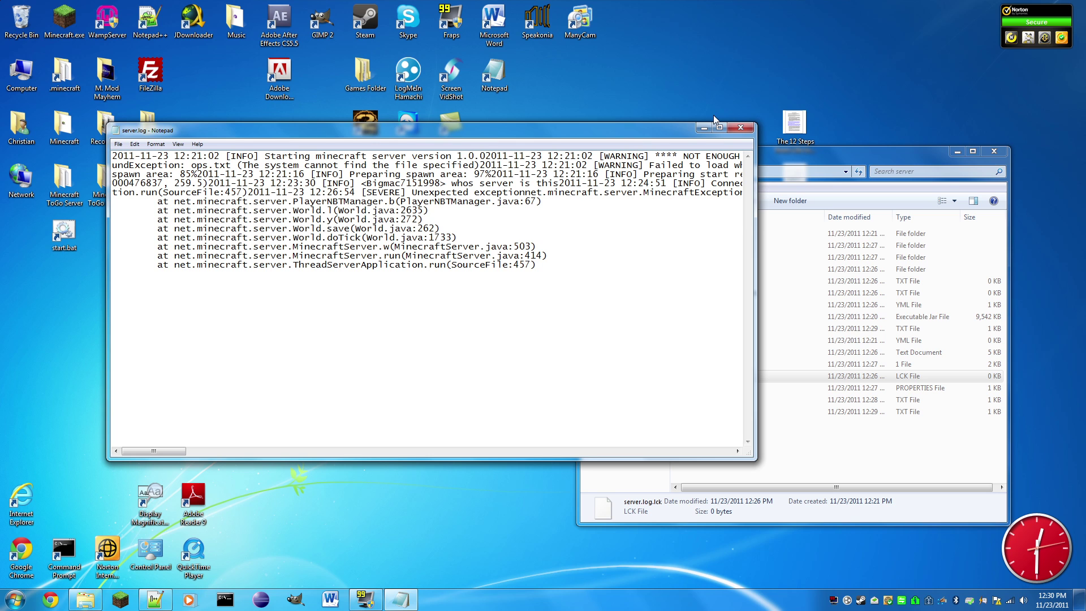
{"action": "left_click", "coordinate": [746, 130]}
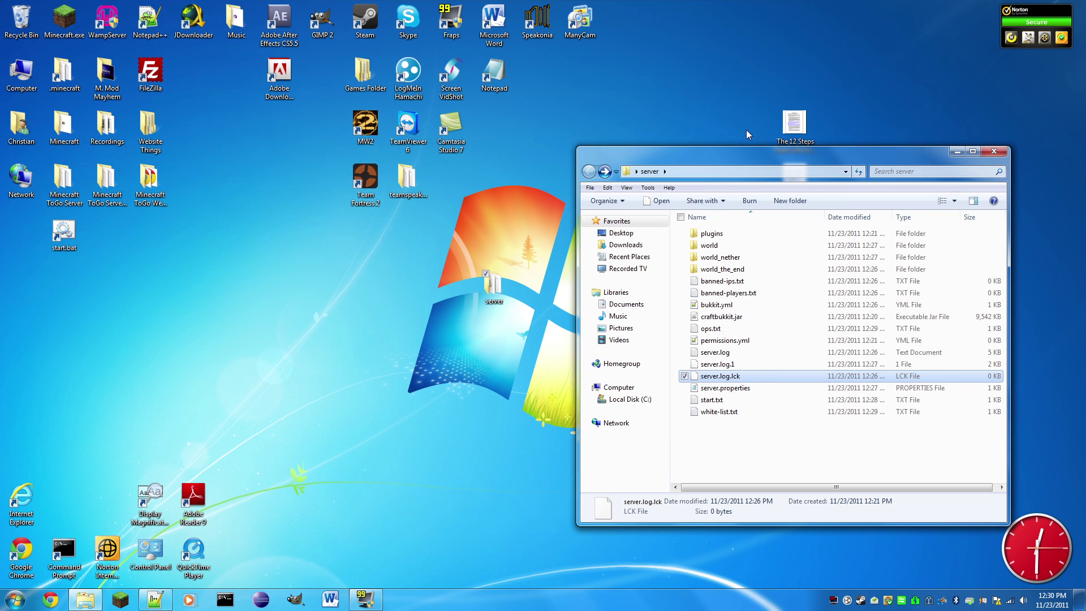
Rename start.txt to start.bat, accepting the extension-change warning and closing stray windows.
{"action": "double_click", "coordinate": [764, 399]}
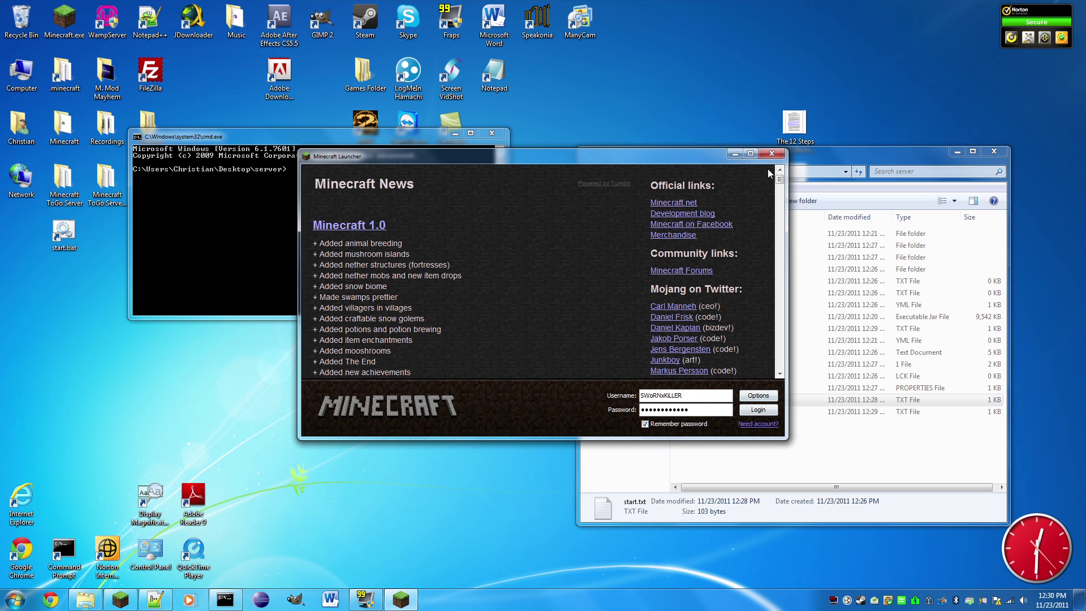
{"action": "left_click", "coordinate": [771, 153]}
{"action": "right_click", "coordinate": [749, 405]}
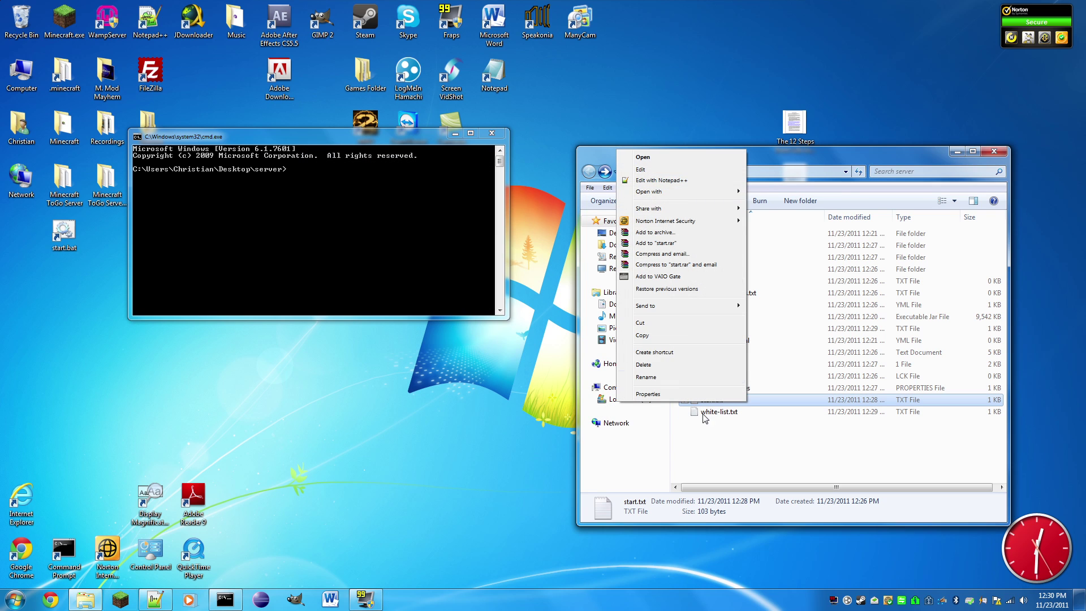
{"action": "left_click", "coordinate": [711, 378]}
{"action": "key", "text": "End"}
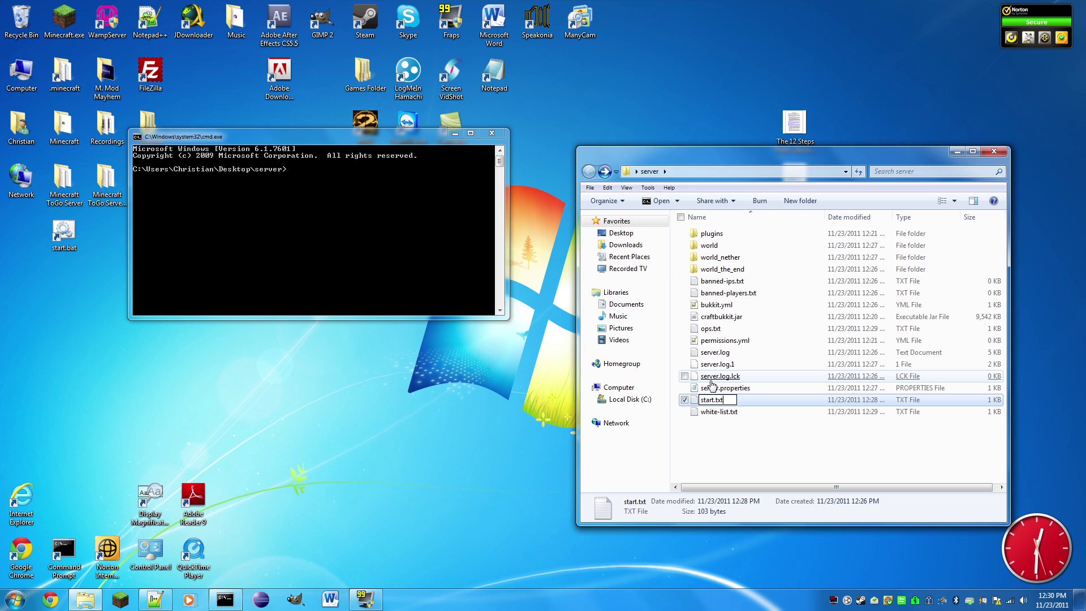
{"action": "key", "text": "BackSpace"}
{"action": "key", "text": "BackSpace"}
{"action": "key", "text": "BackSpace"}
{"action": "type", "text": "bat"}
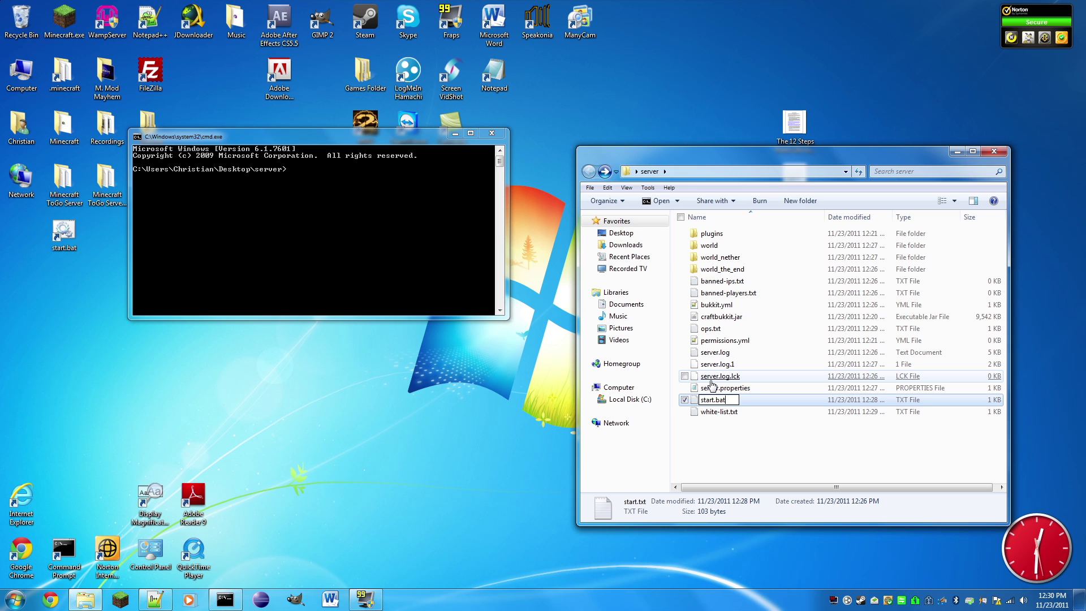
{"action": "left_click", "coordinate": [729, 467]}
{"action": "left_click", "coordinate": [560, 306]}
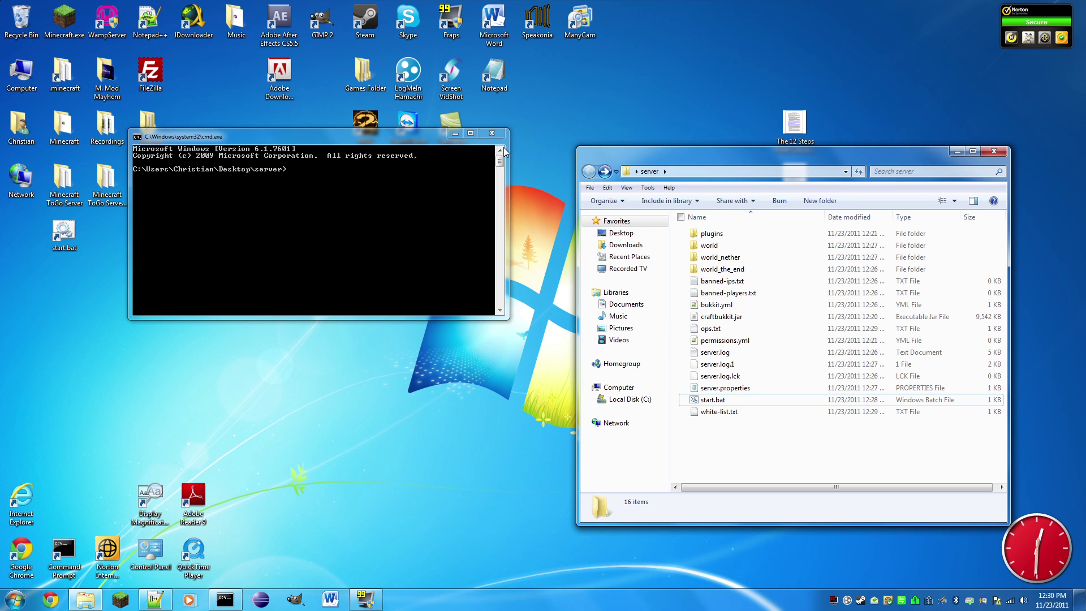
{"action": "left_click", "coordinate": [490, 134]}
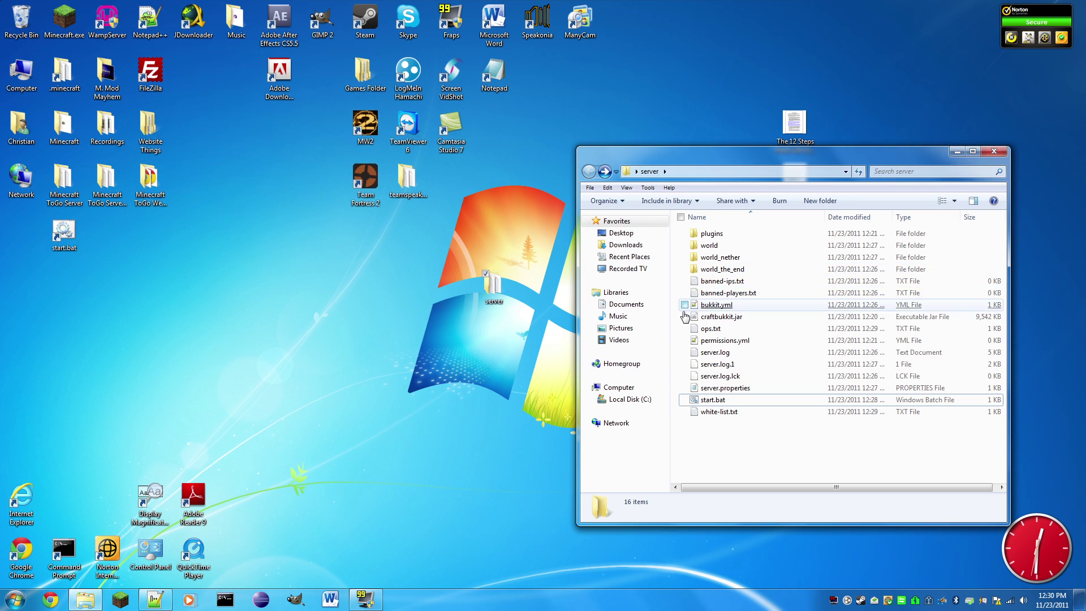
Launch the server from start.bat, then enter 'stop' to shut it down.
{"action": "double_click", "coordinate": [728, 399]}
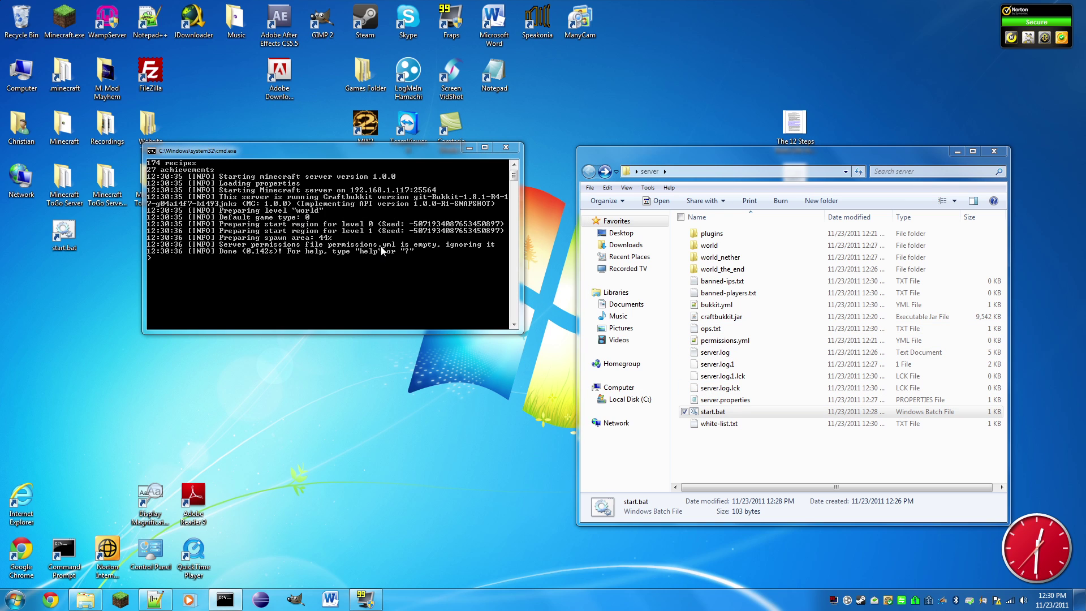
{"action": "type", "text": "stop"}
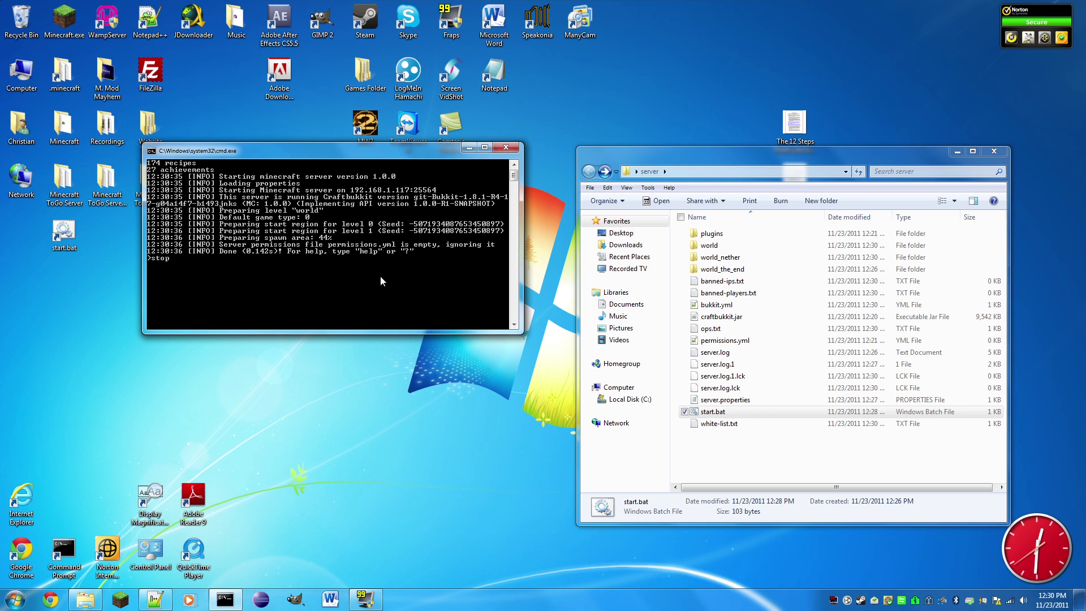
{"action": "key", "text": "Return"}
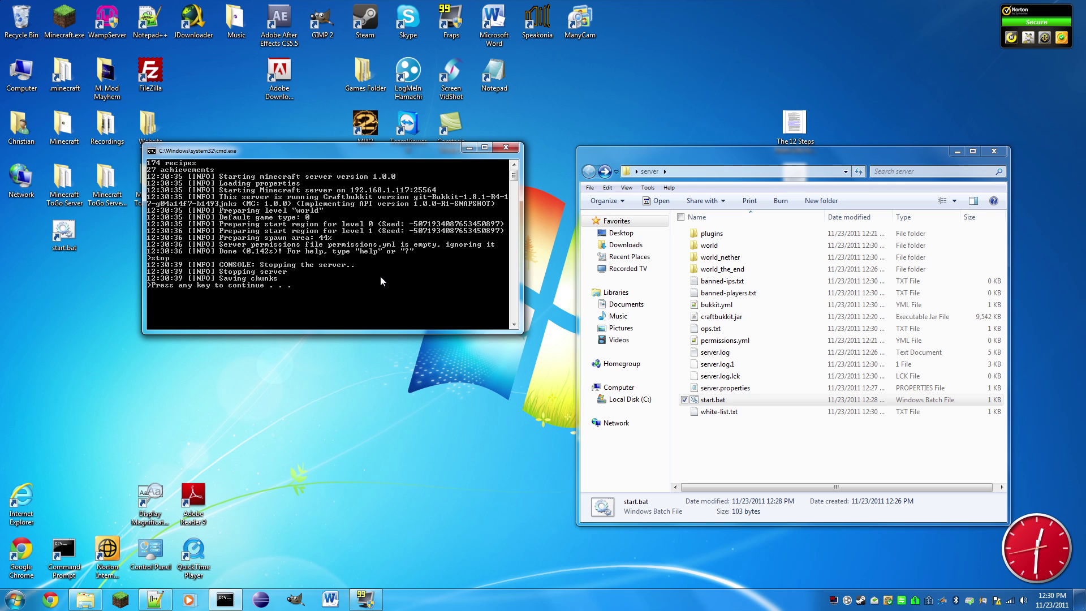
Dismiss the stopped server console and close the server folder window.
{"action": "key", "text": "Return"}
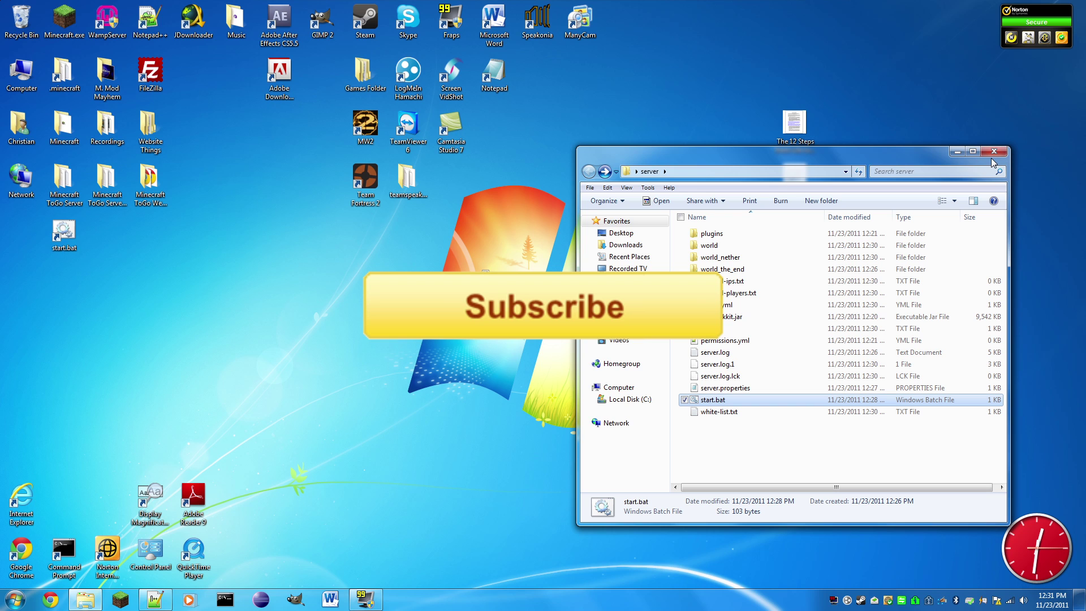
{"action": "left_click", "coordinate": [991, 158]}
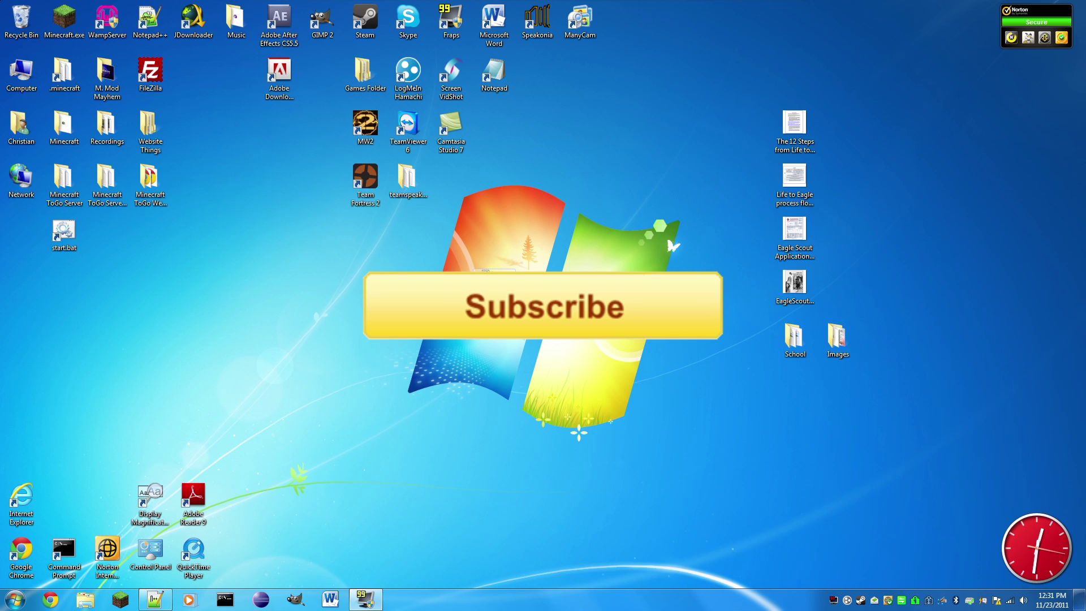